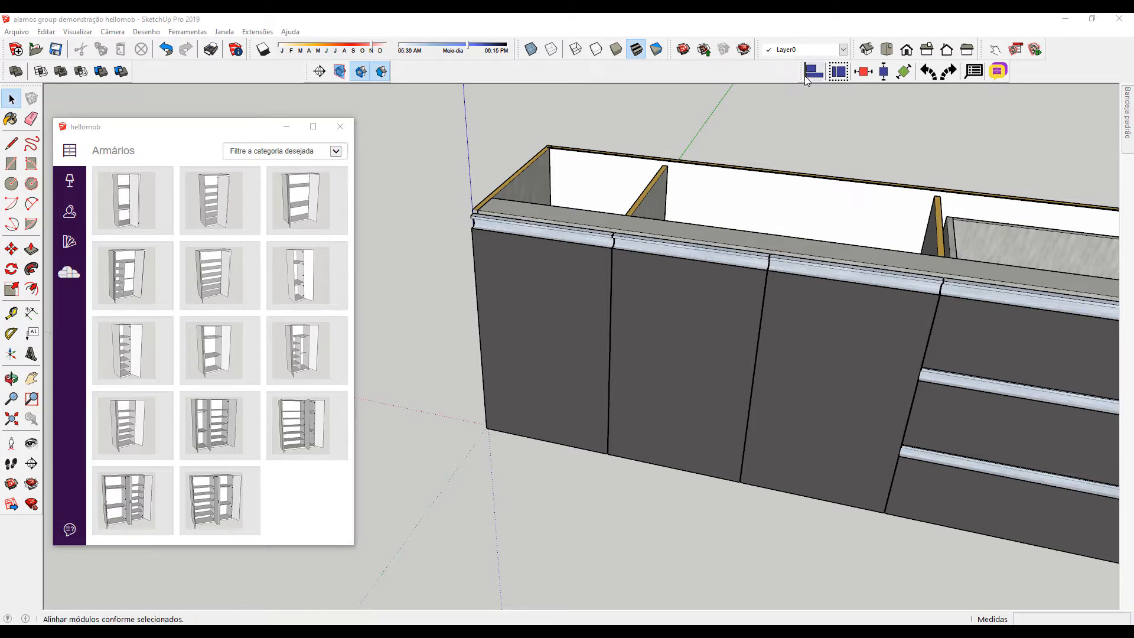
Undock the hellomob toolbar and leave it floating over the upper part of the model area
{"action": "left_click_drag", "start_coordinate": [806, 72], "coordinate": [728, 111]}
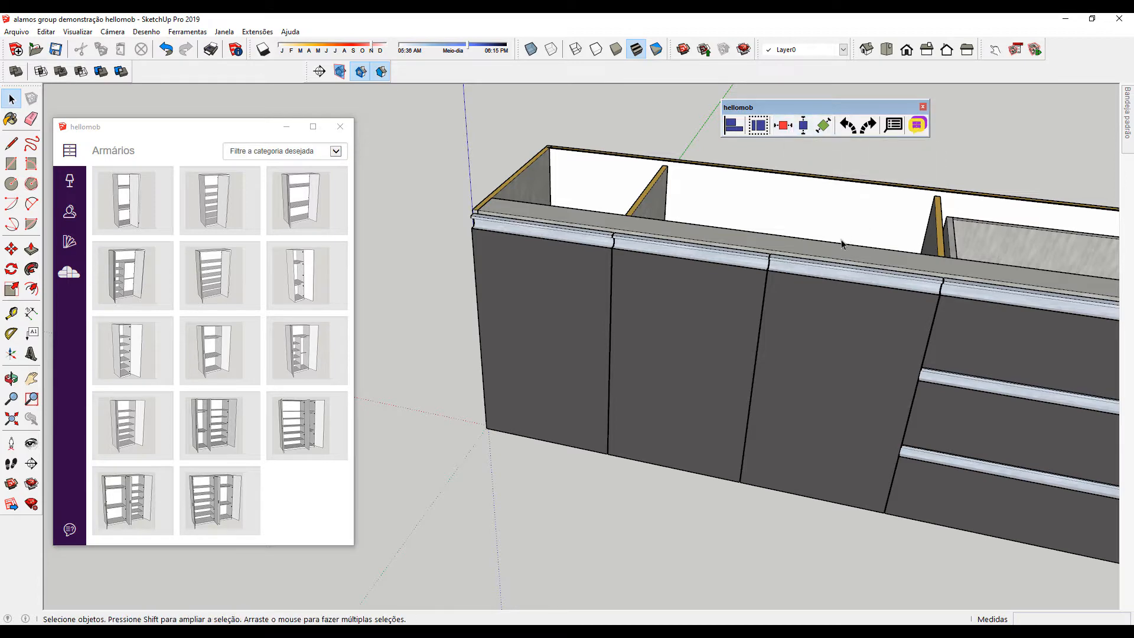
Examine the component options of the three-door drawer cabinet and of the narrow end cabinet
{"action": "scroll", "coordinate": [789, 274], "scroll_direction": "down", "scroll_amount": 3}
{"action": "middle_click_drag", "start_coordinate": [756, 303], "coordinate": [445, 297], "text": "shift"}
{"action": "scroll", "coordinate": [445, 297], "scroll_direction": "down", "scroll_amount": 2}
{"action": "middle_click_drag", "start_coordinate": [582, 318], "coordinate": [703, 327], "text": "shift"}
{"action": "scroll", "coordinate": [703, 327], "scroll_direction": "down", "scroll_amount": 2}
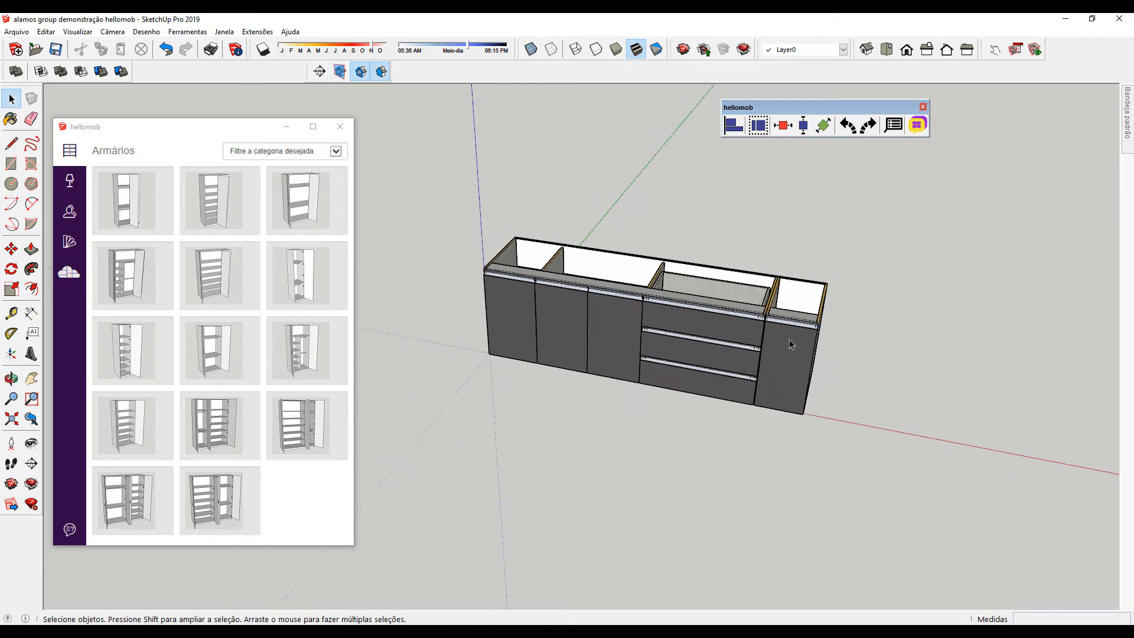
{"action": "middle_click_drag", "start_coordinate": [780, 340], "coordinate": [775, 345]}
{"action": "scroll", "coordinate": [774, 345], "scroll_direction": "up", "scroll_amount": 3}
{"action": "scroll", "coordinate": [775, 345], "scroll_direction": "up", "scroll_amount": 2}
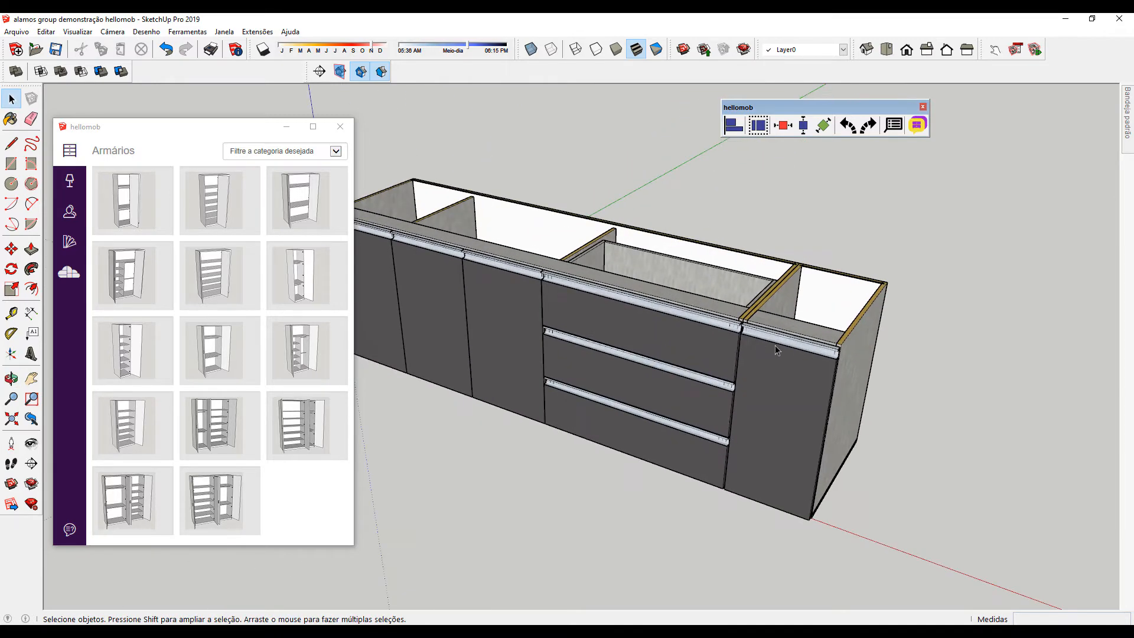
{"action": "scroll", "coordinate": [727, 343], "scroll_direction": "down", "scroll_amount": 3}
{"action": "left_click", "coordinate": [616, 311]}
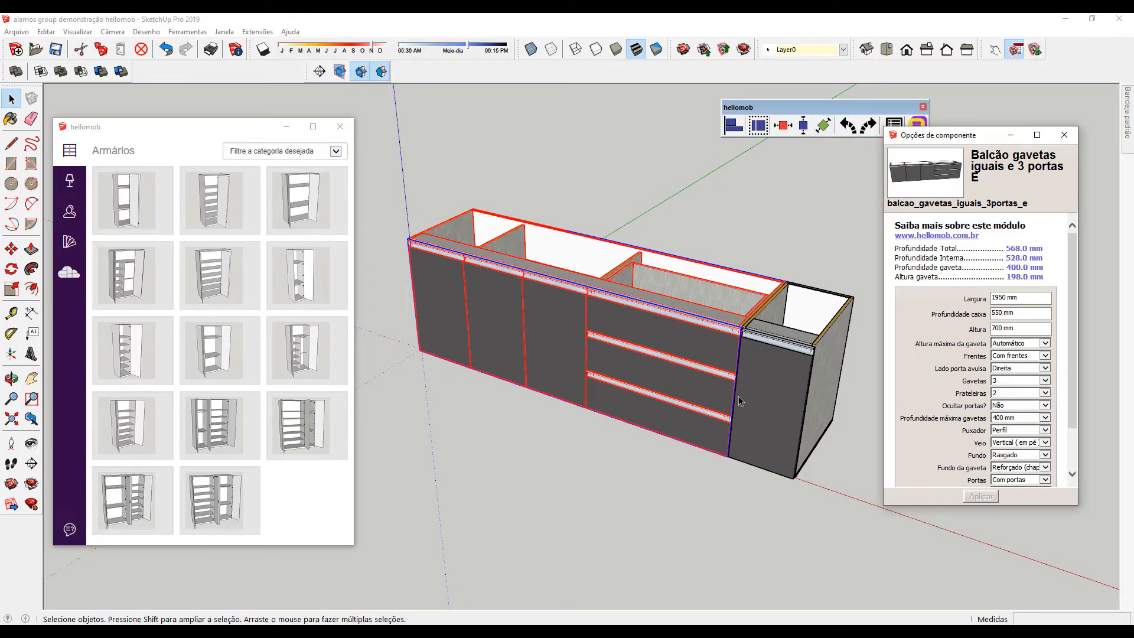
{"action": "left_click", "coordinate": [812, 181]}
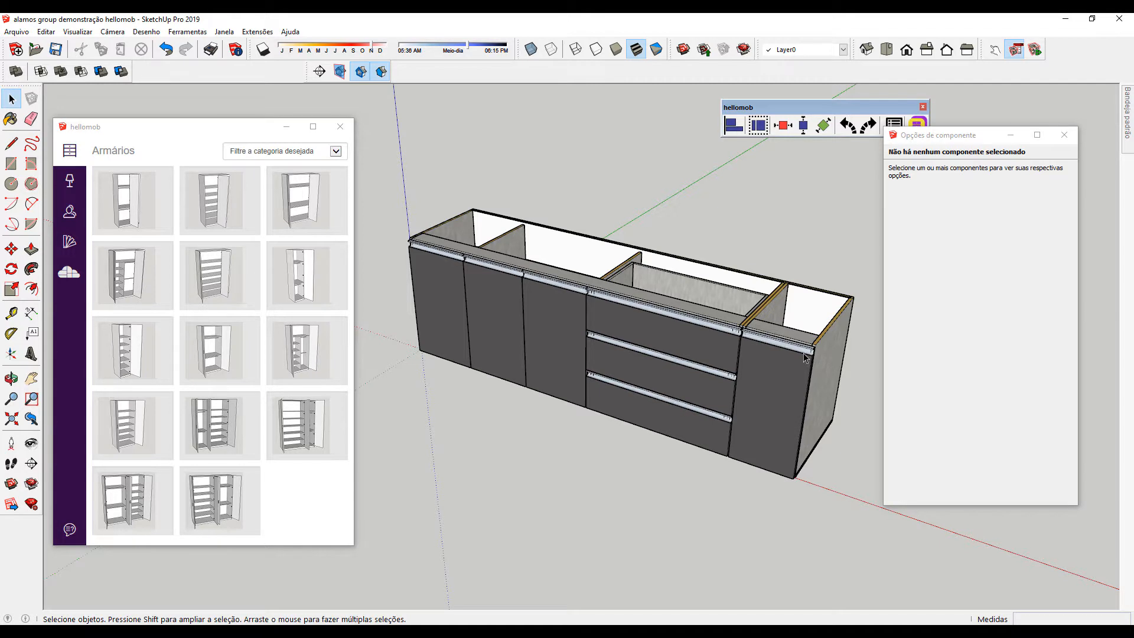
{"action": "left_click", "coordinate": [822, 365]}
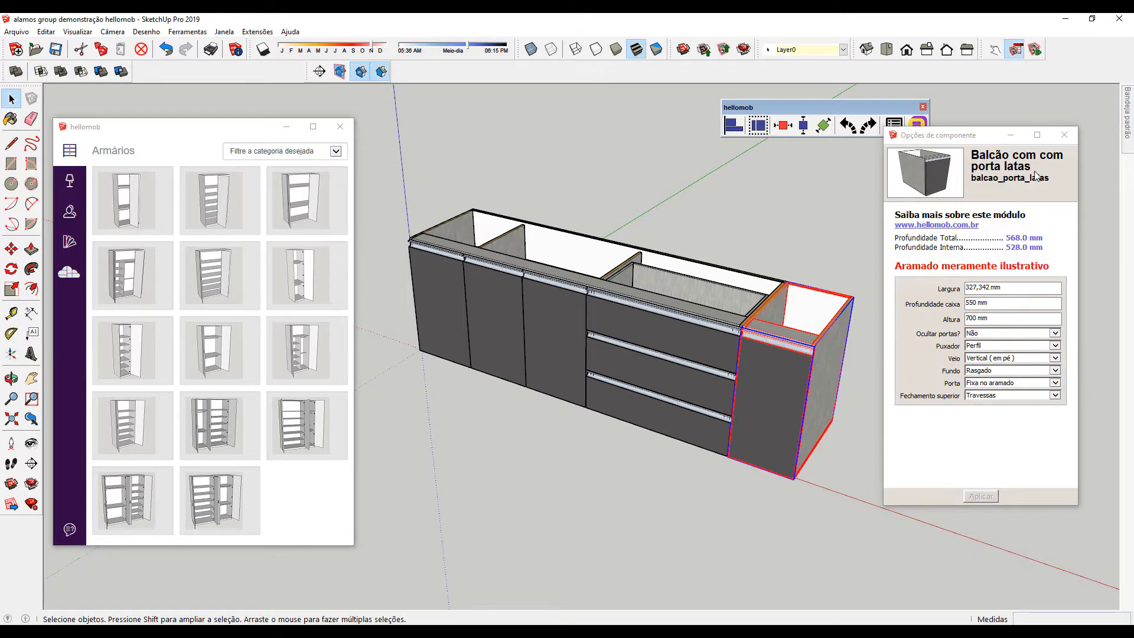
{"action": "left_click", "coordinate": [1064, 135]}
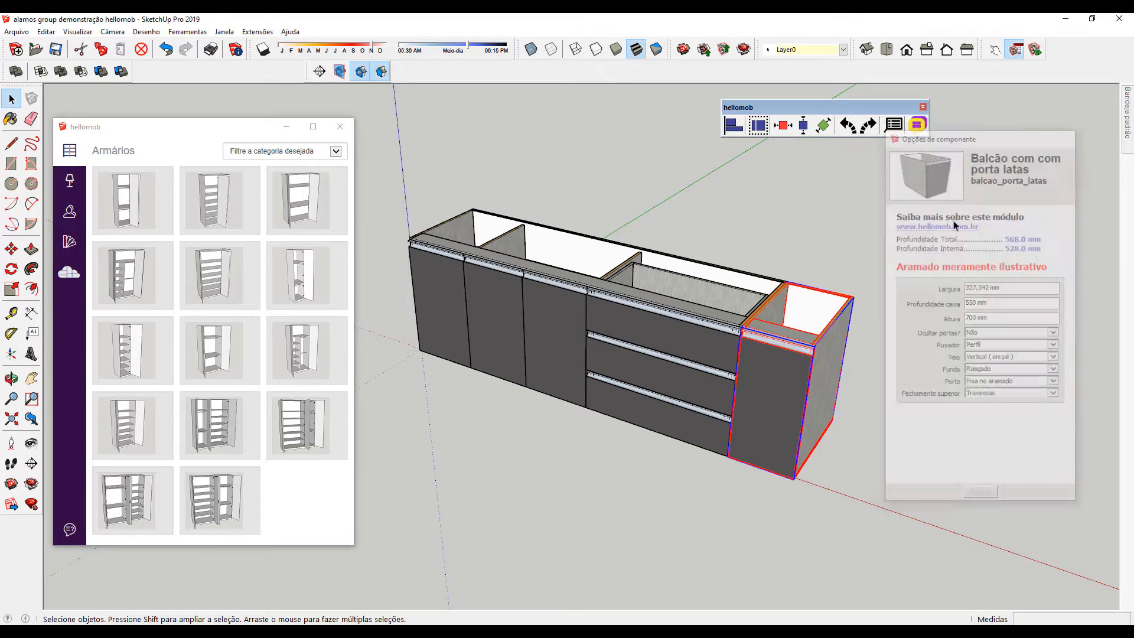
Adjust the end cabinet's width to match the three-door drawer cabinet using the hellomob width adjustment
{"action": "left_click", "coordinate": [578, 317]}
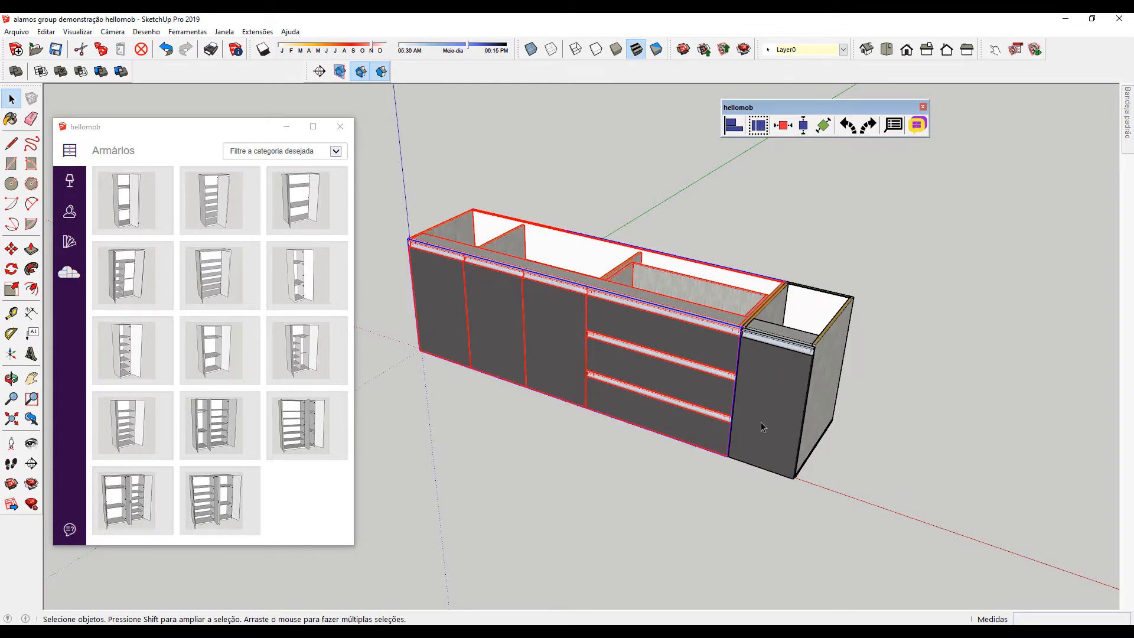
{"action": "left_click", "coordinate": [902, 394]}
{"action": "left_click", "coordinate": [551, 329]}
{"action": "left_click", "coordinate": [783, 125]}
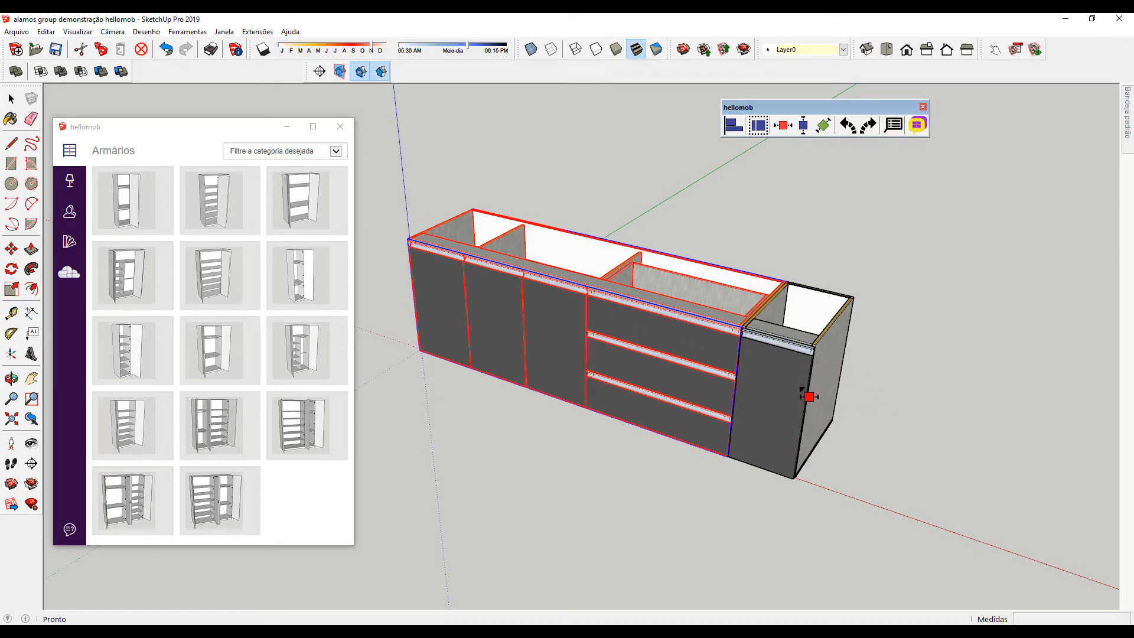
{"action": "middle_click_drag", "start_coordinate": [805, 395], "coordinate": [874, 380]}
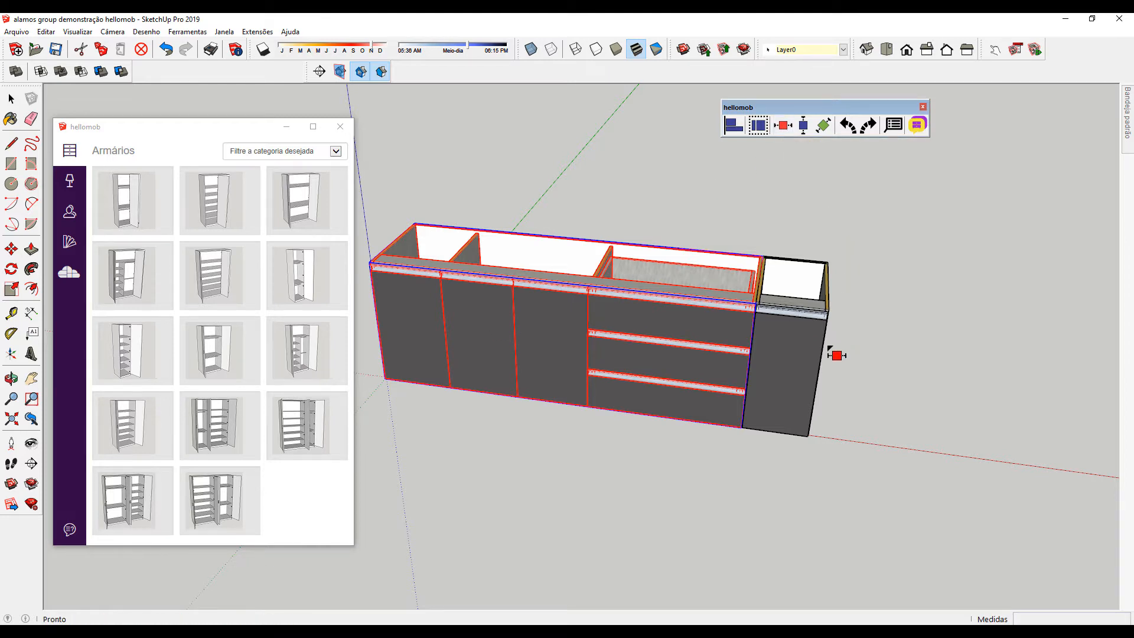
{"action": "left_click", "coordinate": [787, 371]}
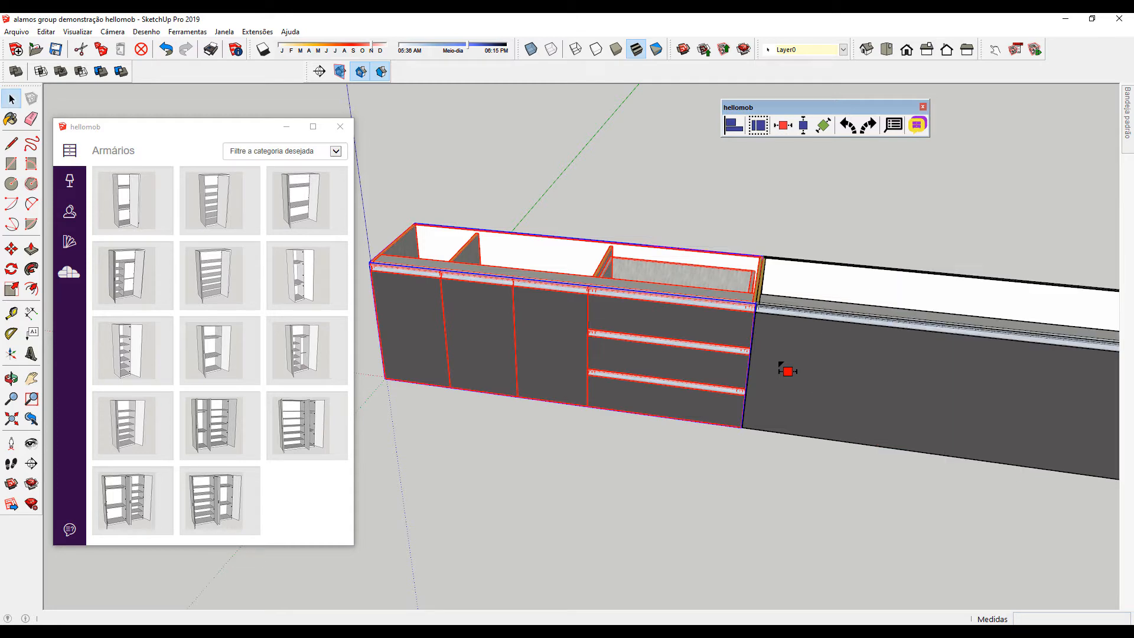
{"action": "scroll", "coordinate": [776, 378], "scroll_direction": "down", "scroll_amount": 5}
{"action": "middle_click_drag", "start_coordinate": [802, 401], "coordinate": [707, 364]}
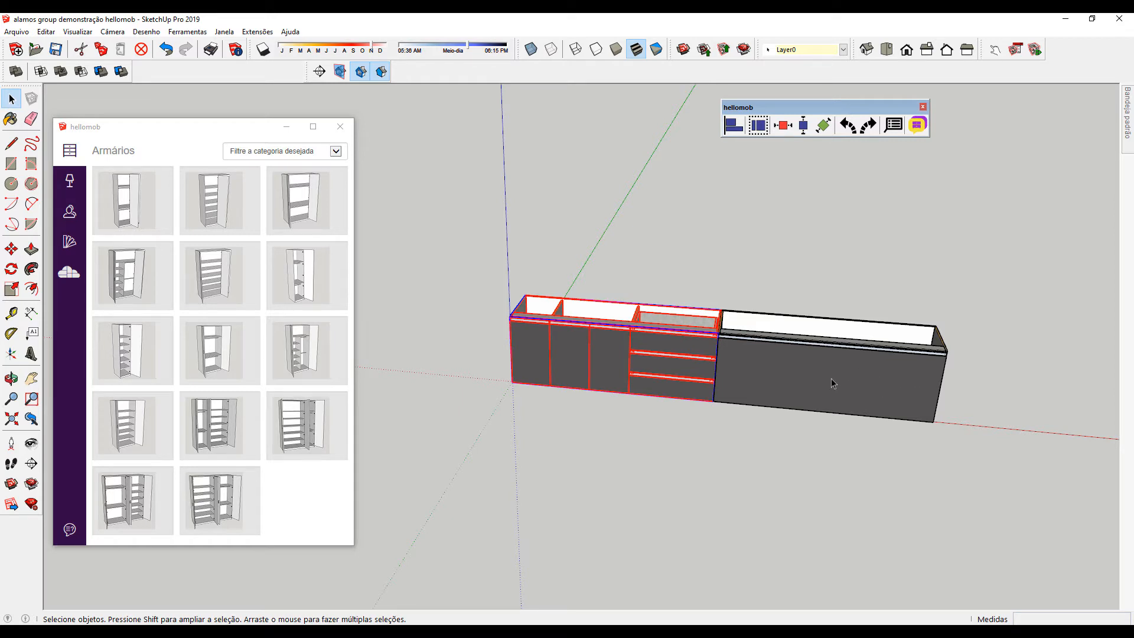
Check both cabinets' component options, and set the end cabinet's width to 450 mm and height to 1000 mm
{"action": "key", "text": "d"}
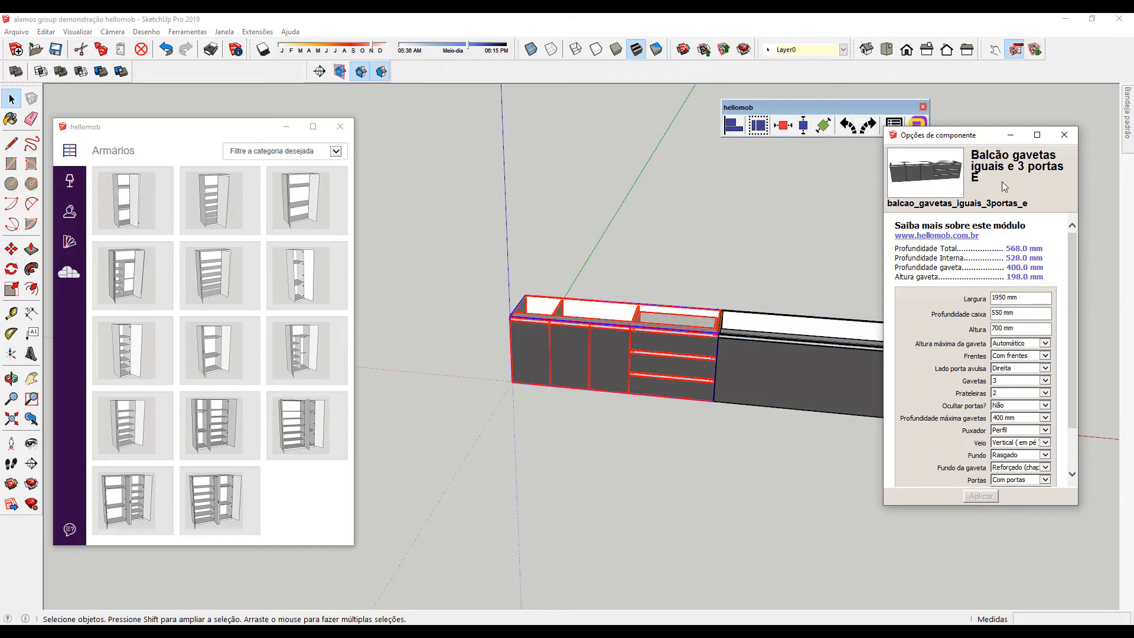
{"action": "left_click", "coordinate": [812, 374]}
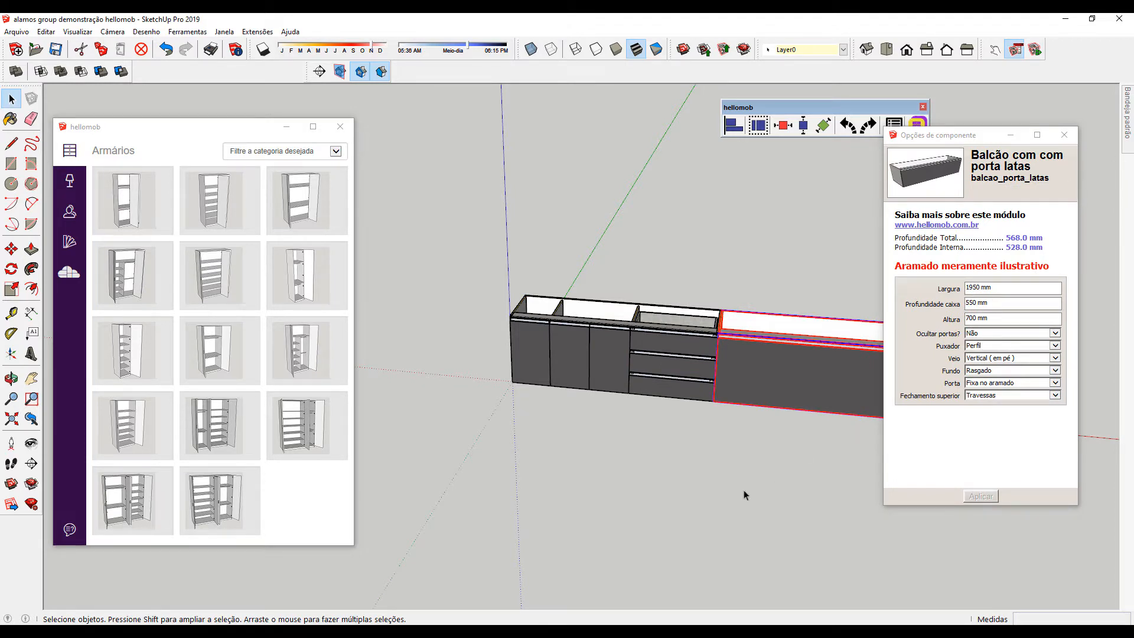
{"action": "middle_click_drag", "start_coordinate": [745, 494], "coordinate": [525, 443]}
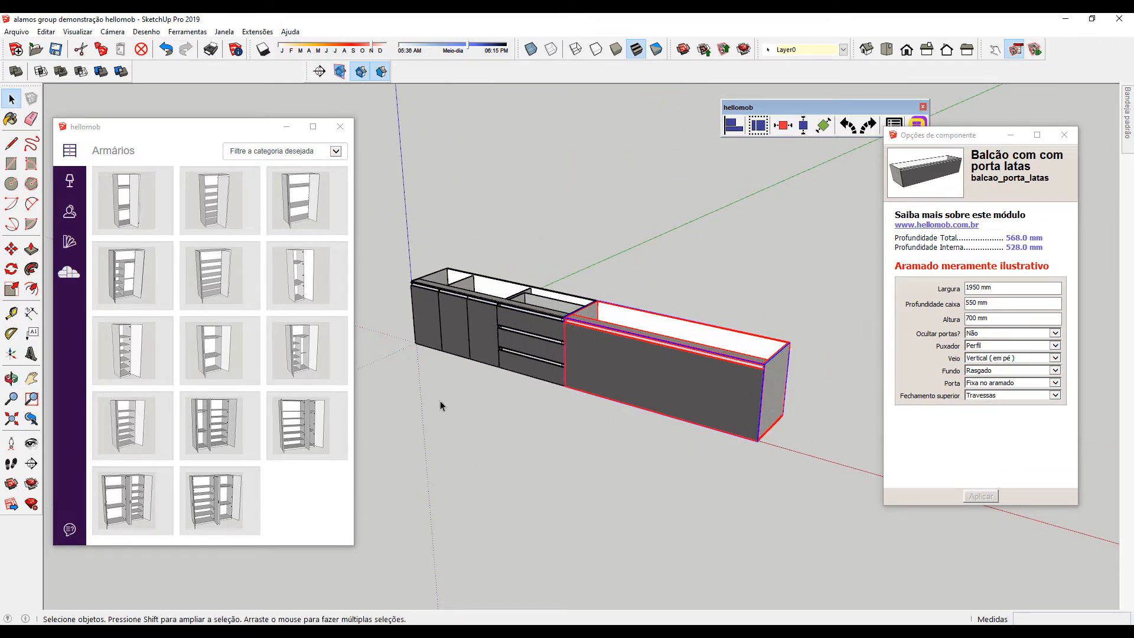
{"action": "scroll", "coordinate": [741, 334], "scroll_direction": "up", "scroll_amount": 1}
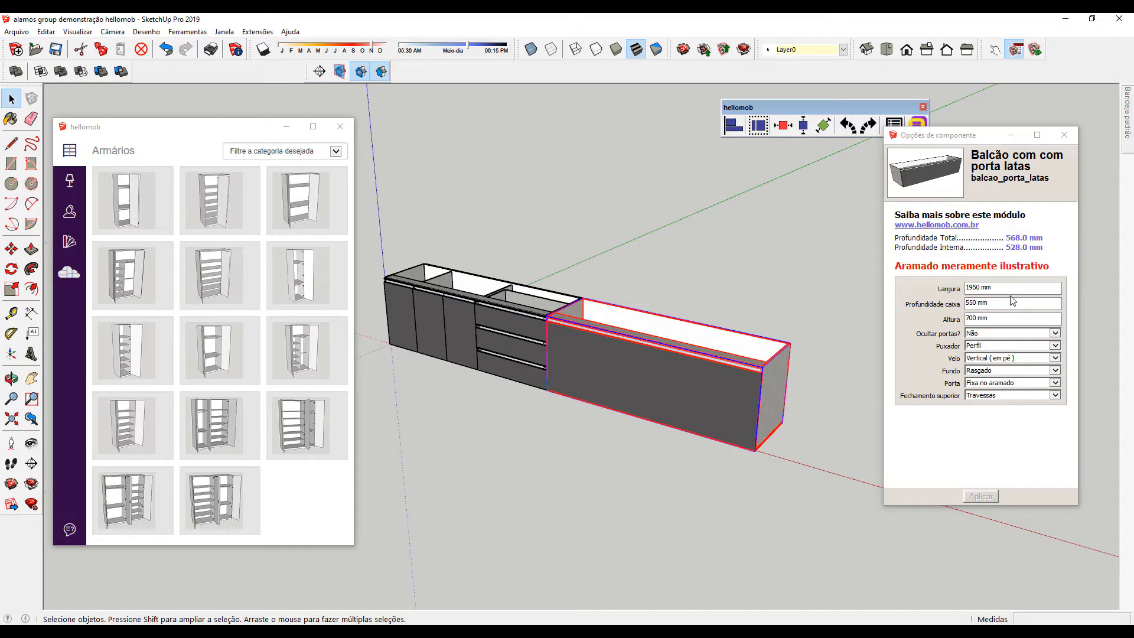
{"action": "left_click", "coordinate": [974, 289]}
{"action": "type", "text": "450"}
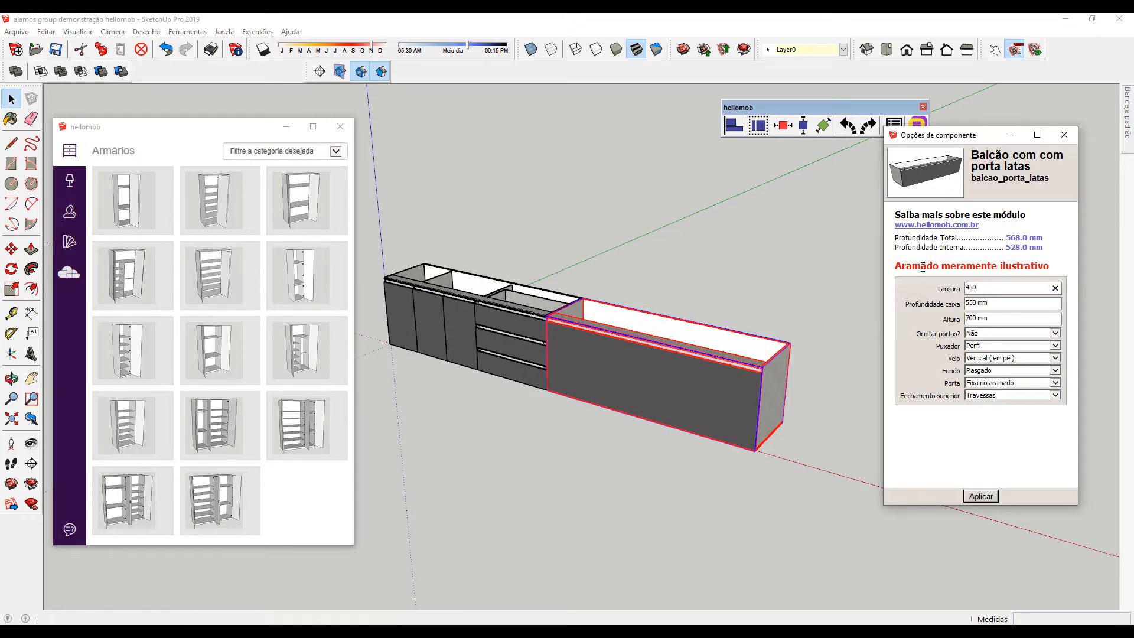
{"action": "key", "text": "Return"}
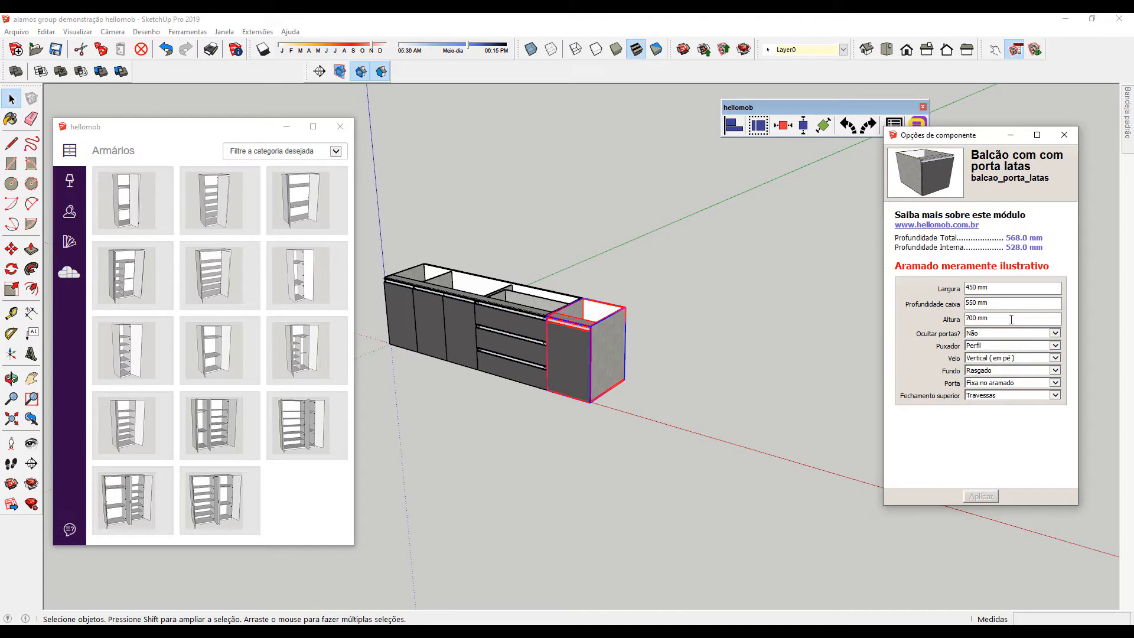
{"action": "left_click", "coordinate": [990, 319]}
{"action": "type", "text": "1000"}
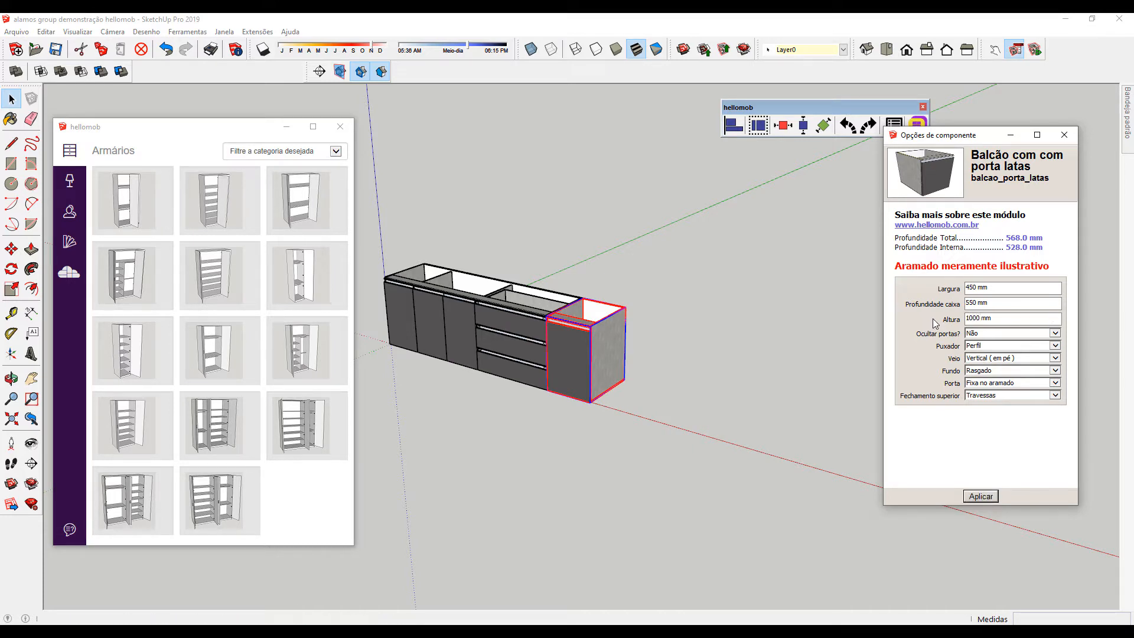
{"action": "key", "text": "Return"}
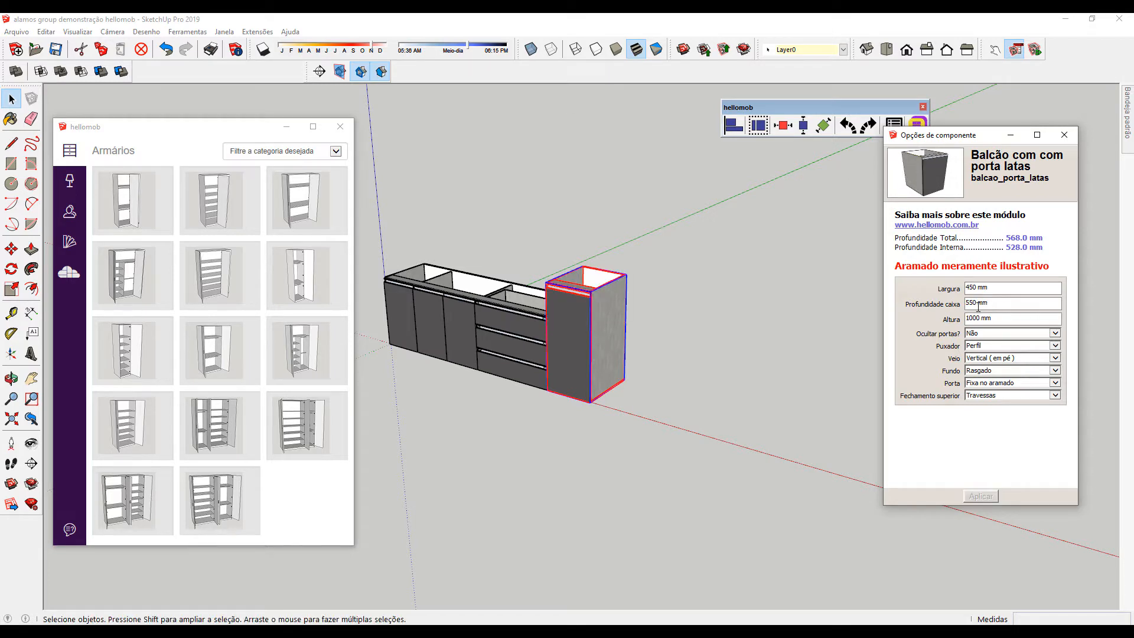
Set the end cabinet's box depth to 300 mm and close the component options
{"action": "left_click", "coordinate": [978, 305]}
{"action": "type", "text": "300"}
{"action": "key", "text": "Return"}
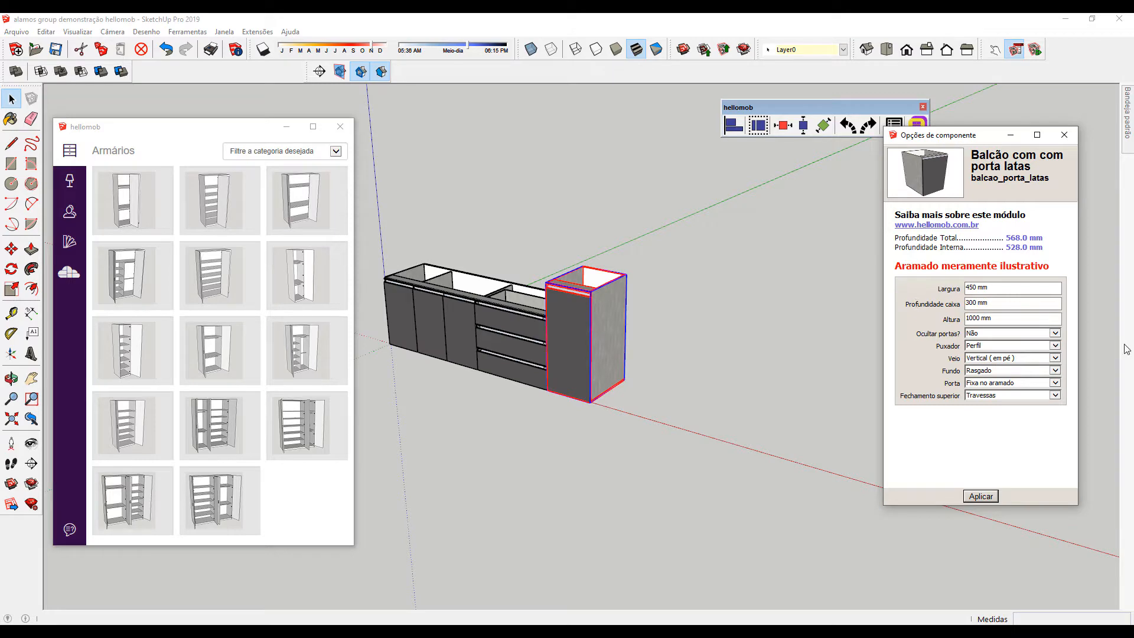
{"action": "middle_click_drag", "start_coordinate": [682, 266], "coordinate": [567, 339]}
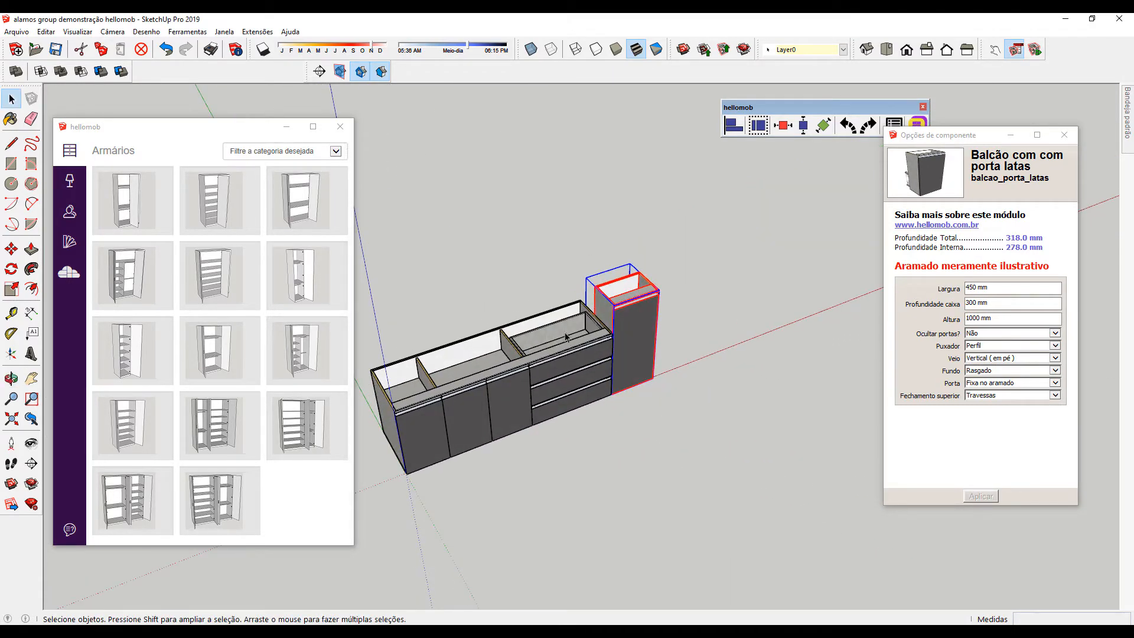
{"action": "scroll", "coordinate": [567, 340], "scroll_direction": "up", "scroll_amount": 4}
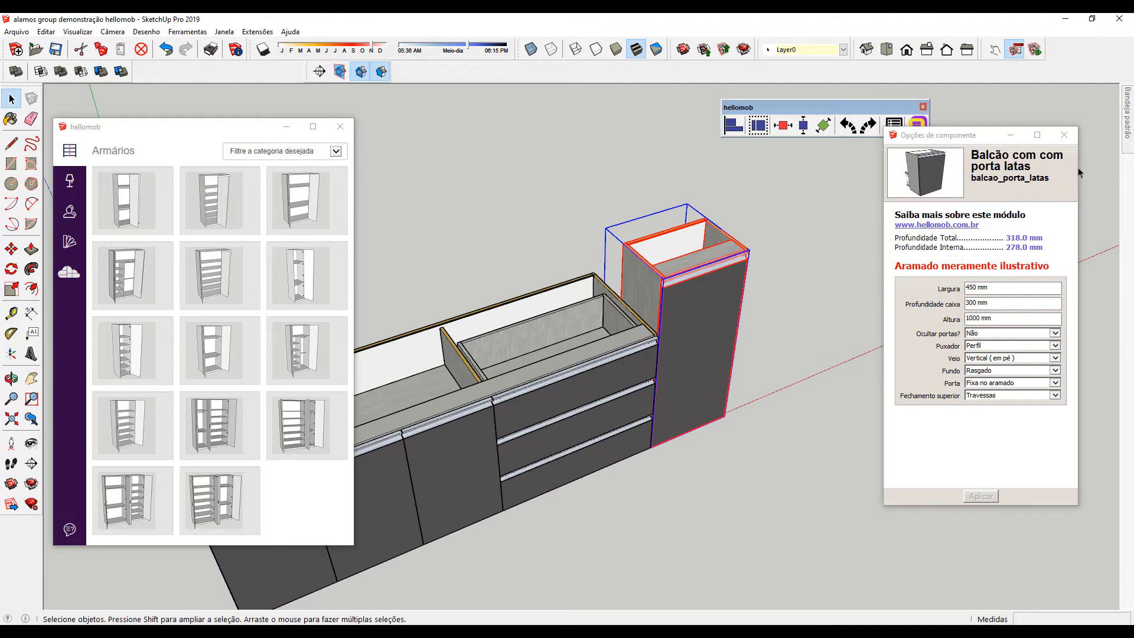
{"action": "left_click", "coordinate": [1064, 135]}
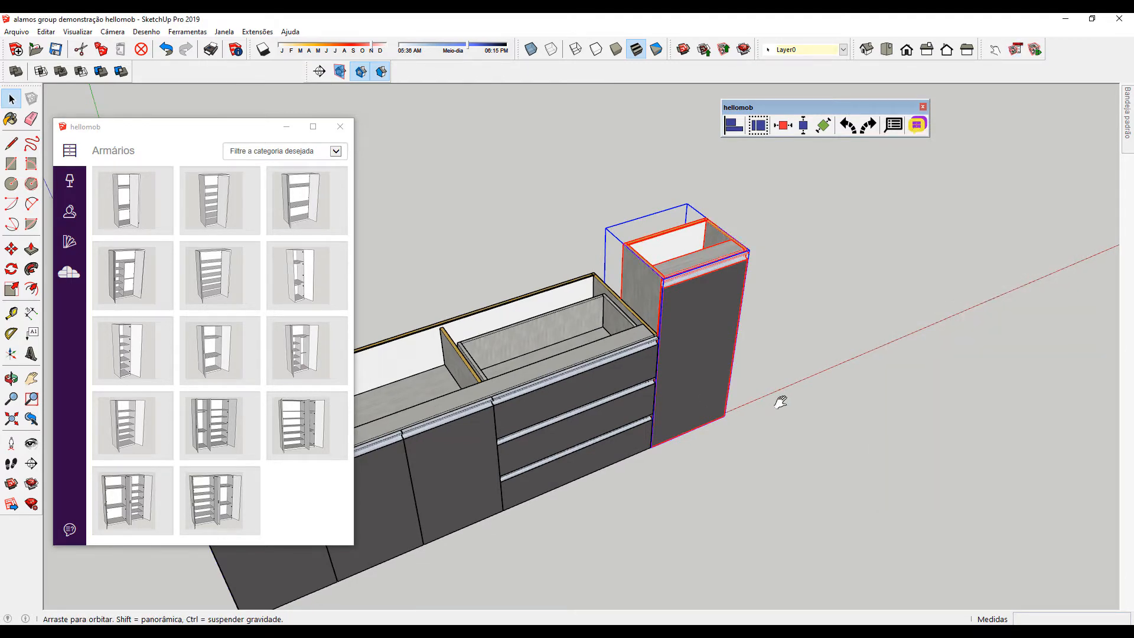
Check the three-door drawer cabinet's component options, and adjust its height to match the end cabinet with the hellomob height adjustment
{"action": "middle_click_drag", "start_coordinate": [780, 400], "coordinate": [715, 339], "text": "shift"}
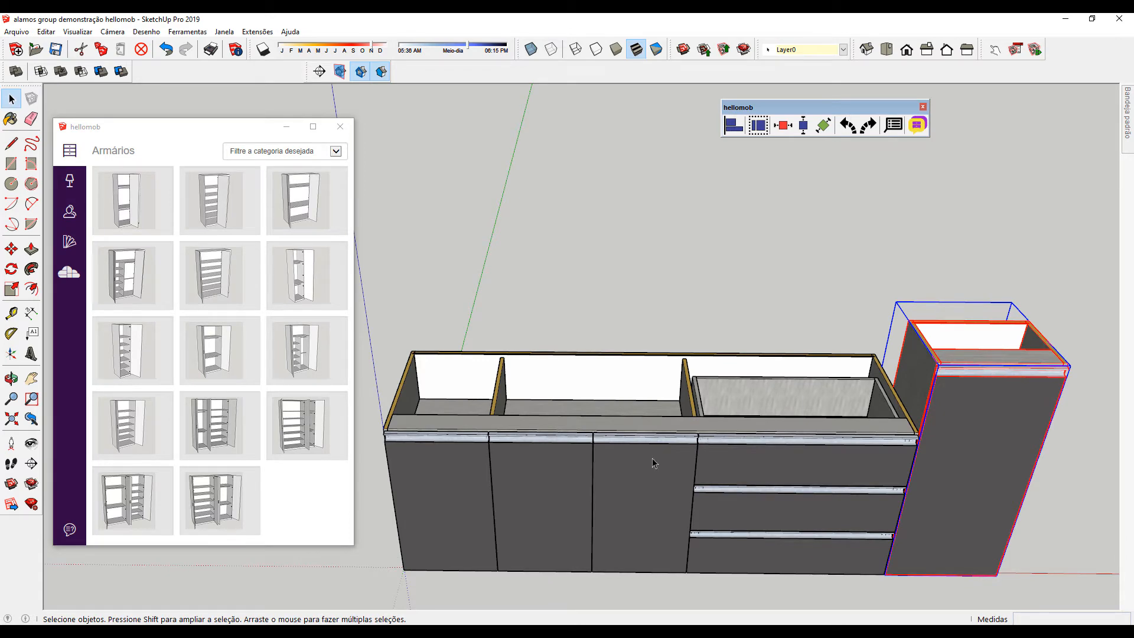
{"action": "middle_click_drag", "start_coordinate": [652, 458], "coordinate": [631, 456]}
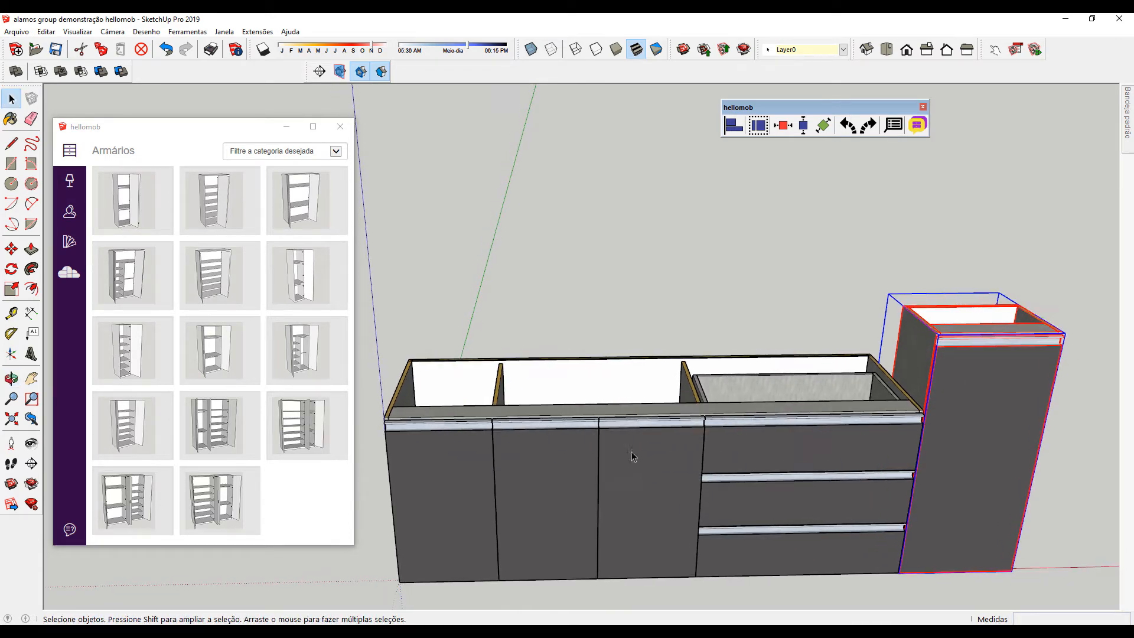
{"action": "left_click", "coordinate": [628, 483]}
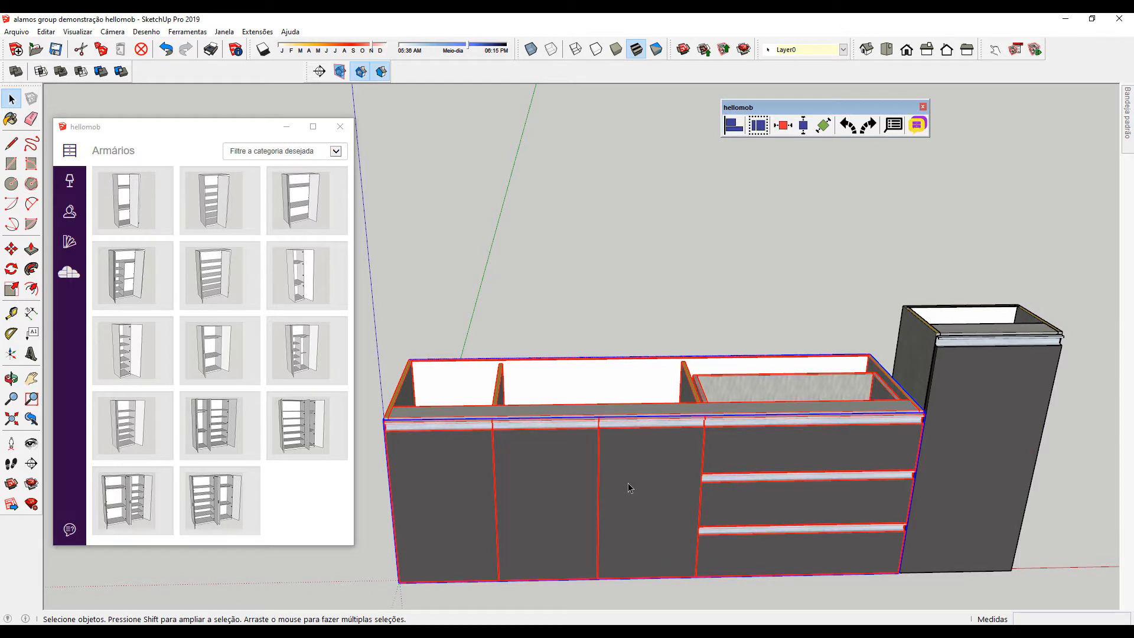
{"action": "key", "text": "d"}
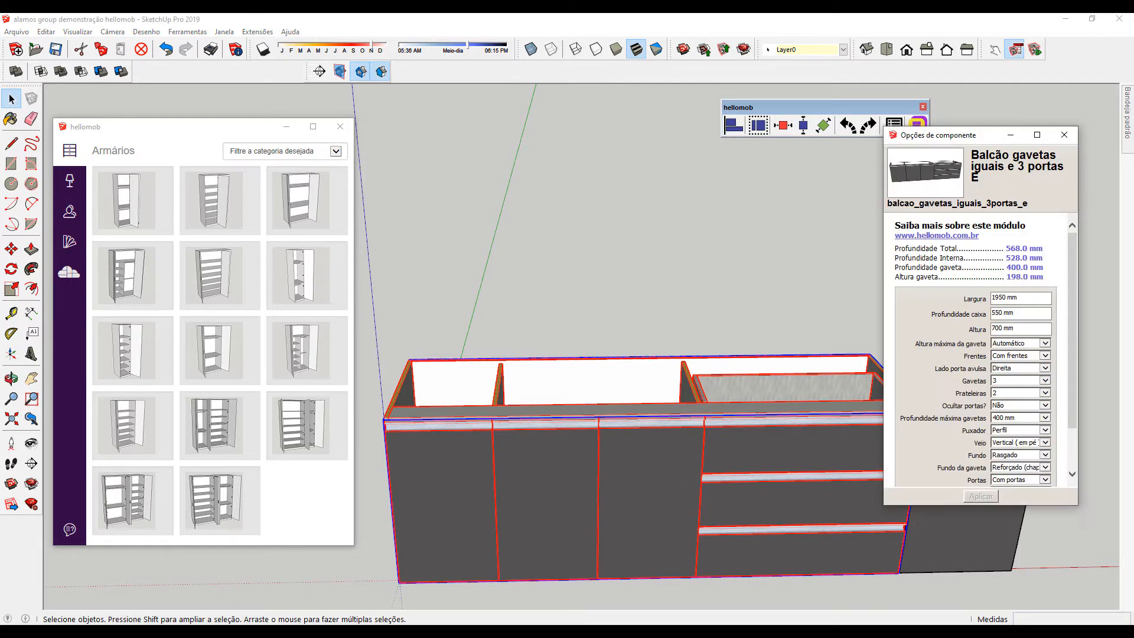
{"action": "left_click", "coordinate": [1064, 135]}
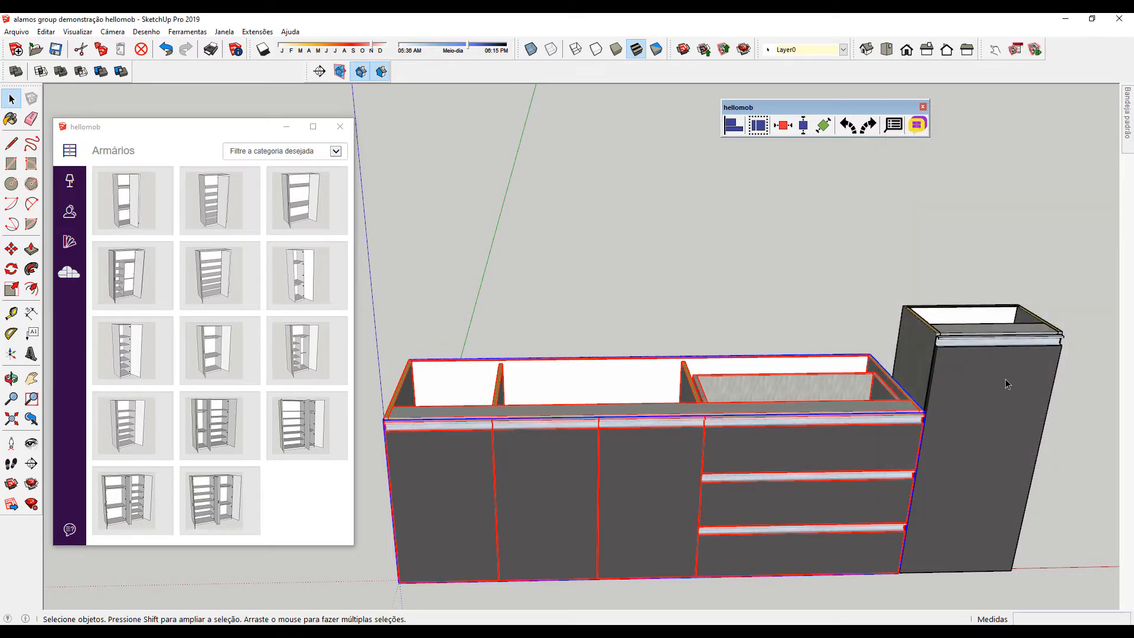
{"action": "left_click", "coordinate": [980, 375]}
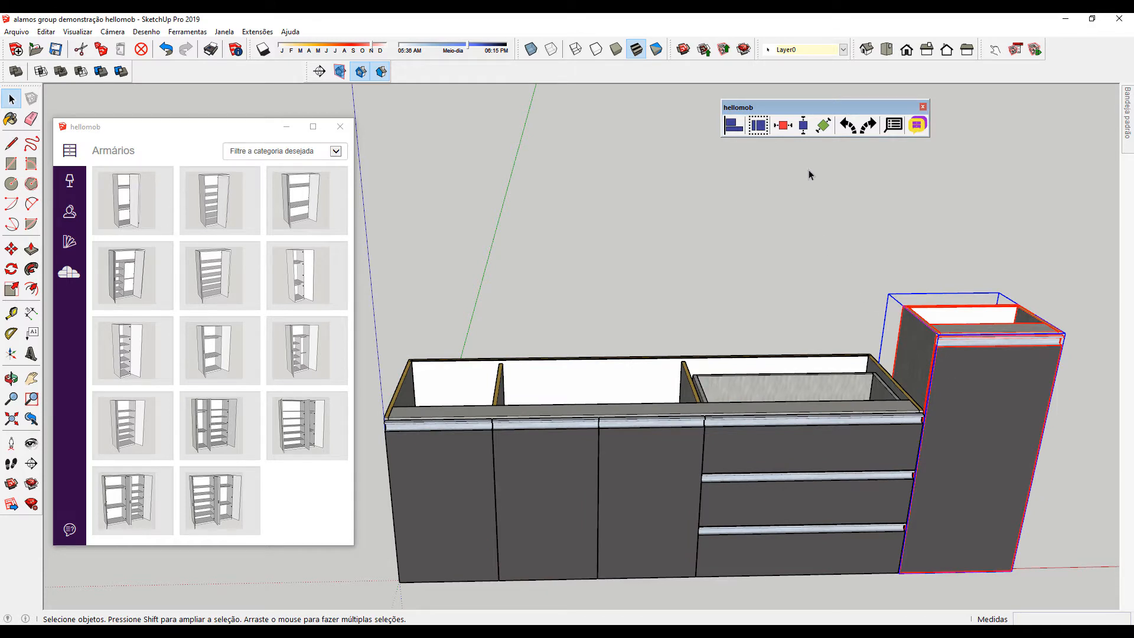
{"action": "left_click", "coordinate": [802, 133]}
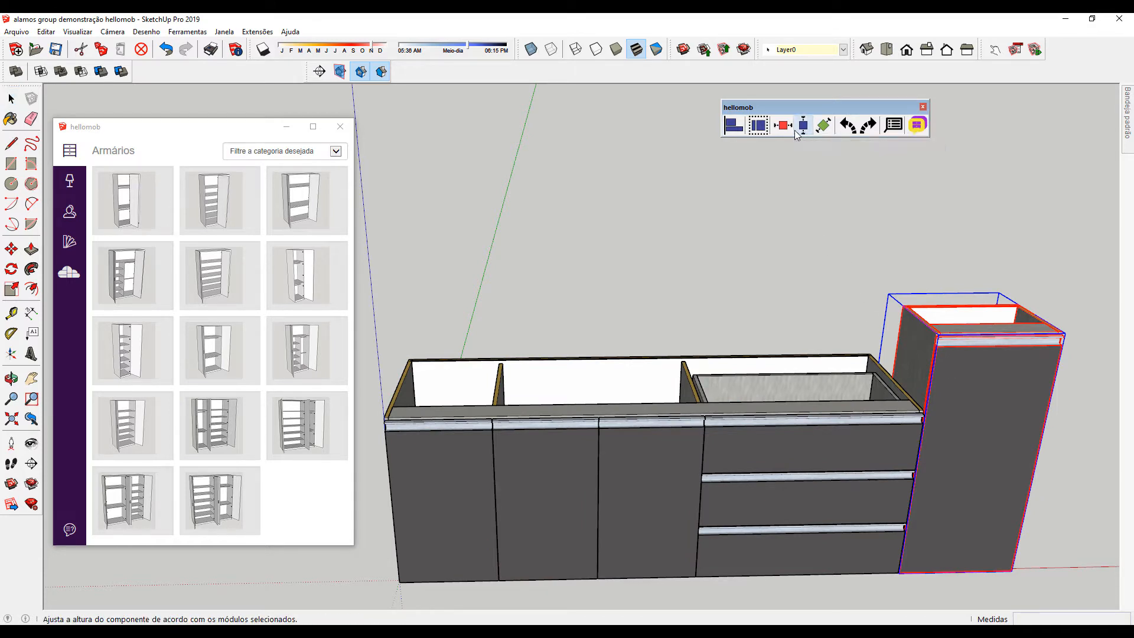
{"action": "left_click", "coordinate": [715, 499]}
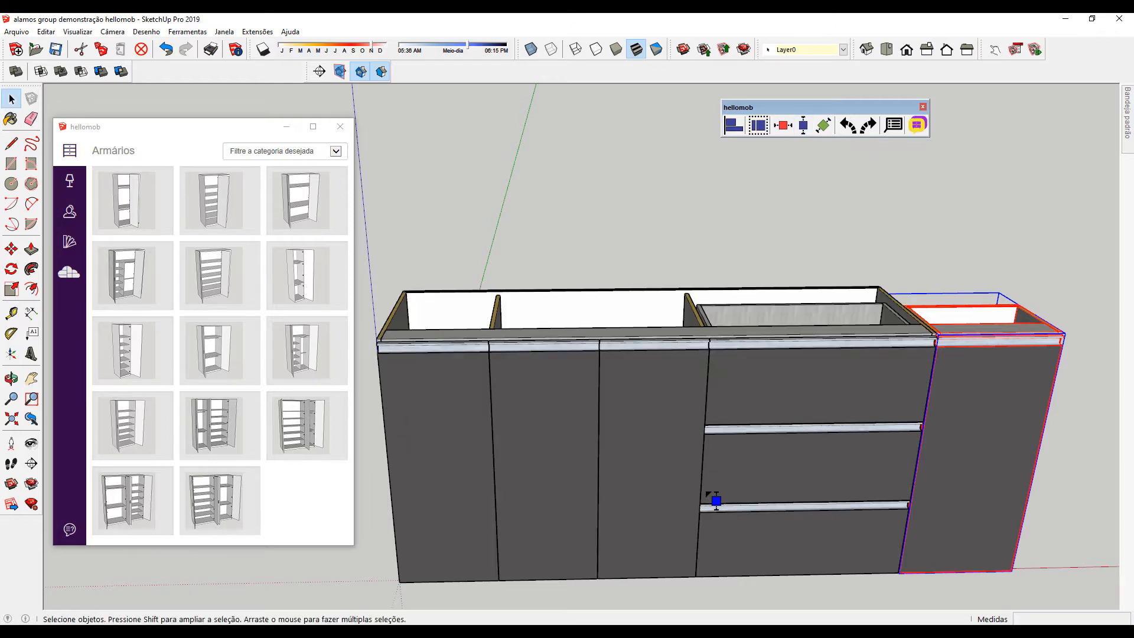
{"action": "middle_click_drag", "start_coordinate": [715, 499], "coordinate": [655, 439]}
{"action": "key", "text": "space"}
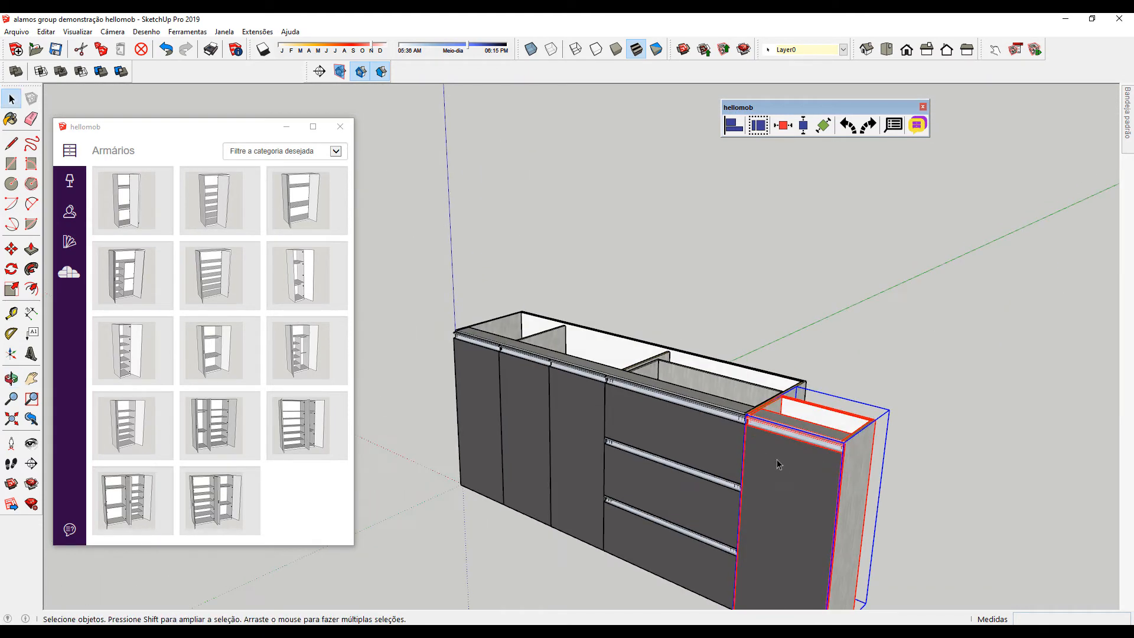
{"action": "middle_click_drag", "start_coordinate": [857, 453], "coordinate": [716, 466]}
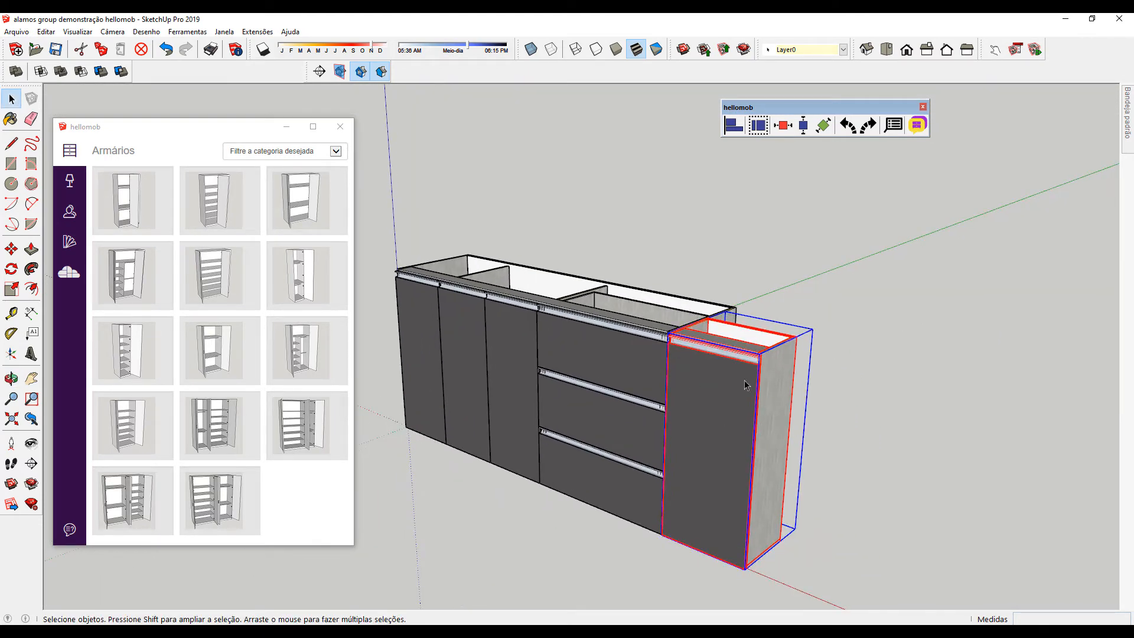
{"action": "middle_click_drag", "start_coordinate": [581, 383], "coordinate": [539, 359]}
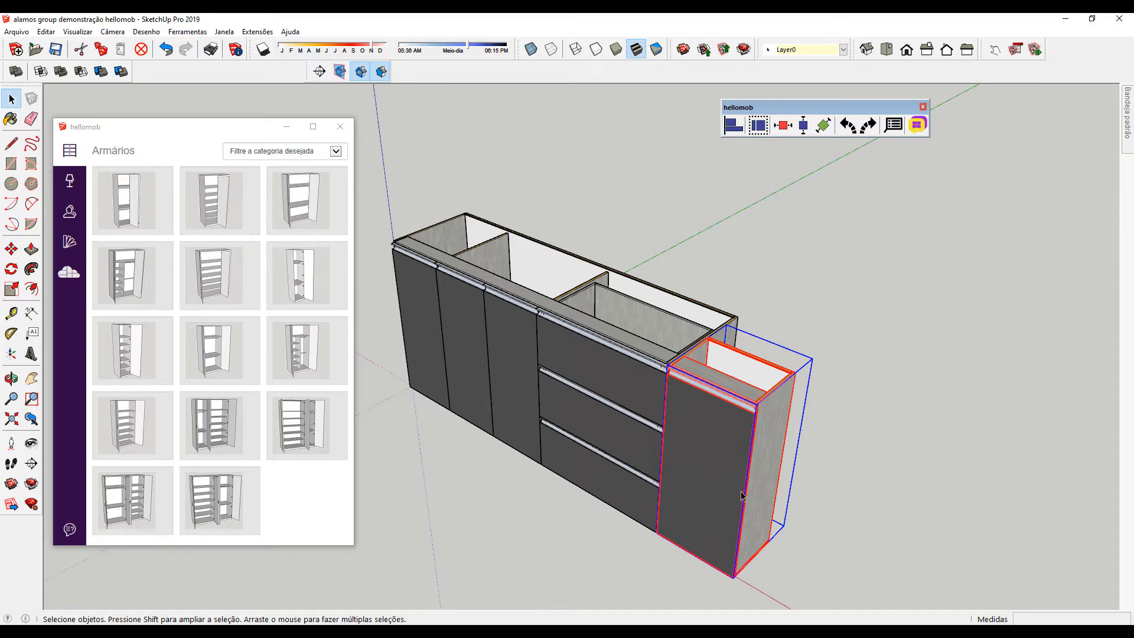
Adjust the three-door drawer cabinet's depth to match the end cabinet with the hellomob depth adjustment, and check both cabinets' depths
{"action": "middle_click_drag", "start_coordinate": [719, 484], "coordinate": [617, 451]}
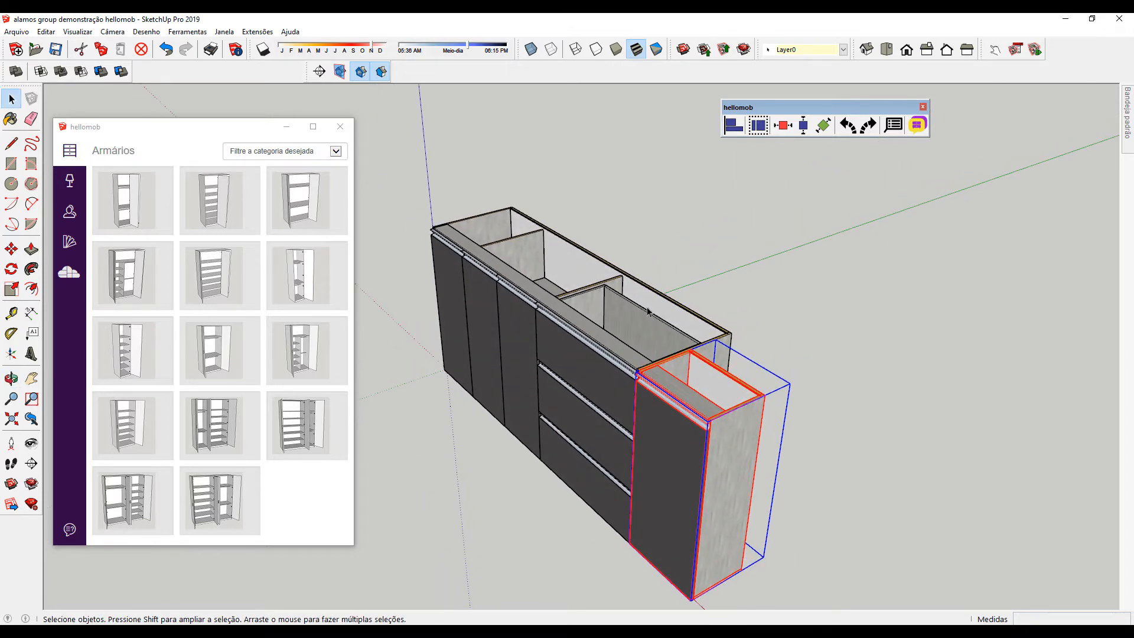
{"action": "left_click", "coordinate": [819, 128]}
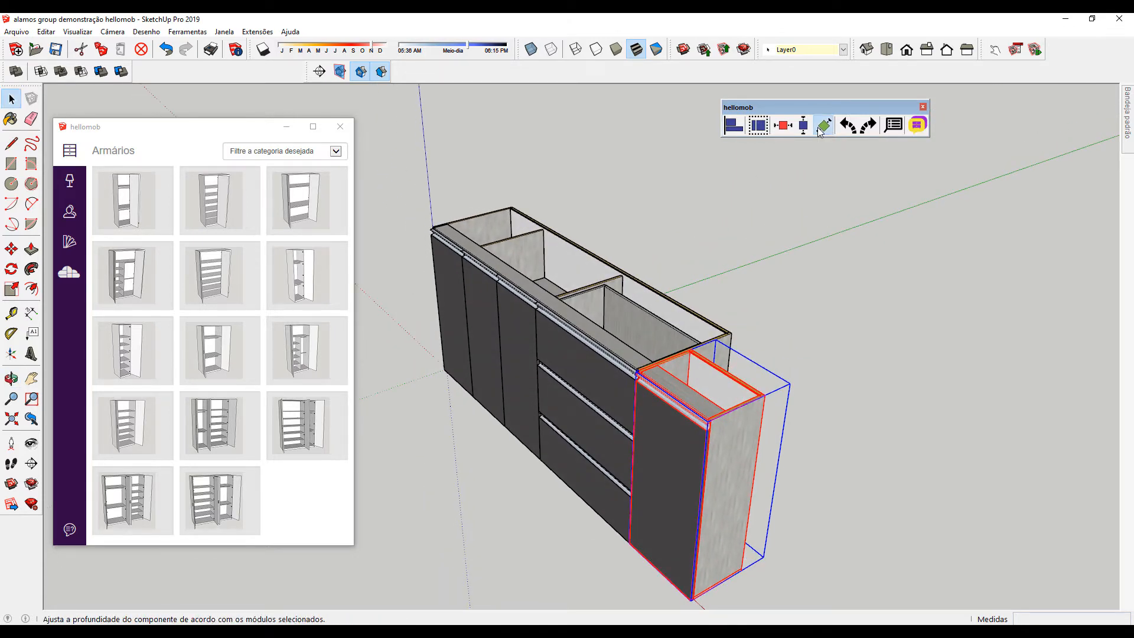
{"action": "left_click", "coordinate": [599, 320]}
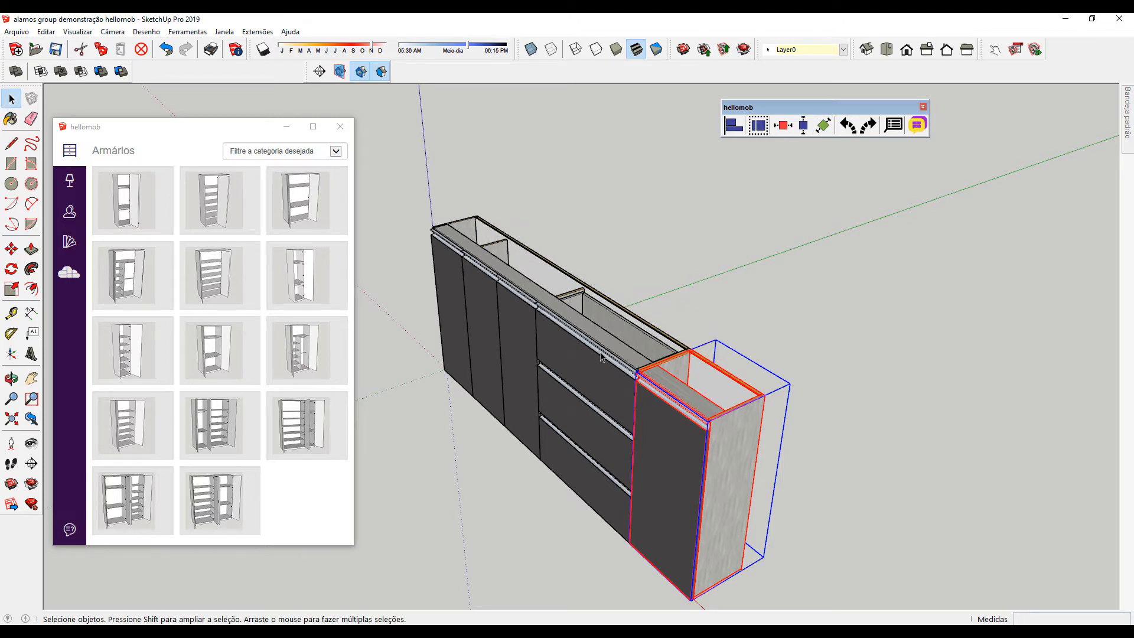
{"action": "scroll", "coordinate": [622, 341], "scroll_direction": "up", "scroll_amount": 5}
{"action": "middle_click_drag", "start_coordinate": [656, 353], "coordinate": [543, 460]}
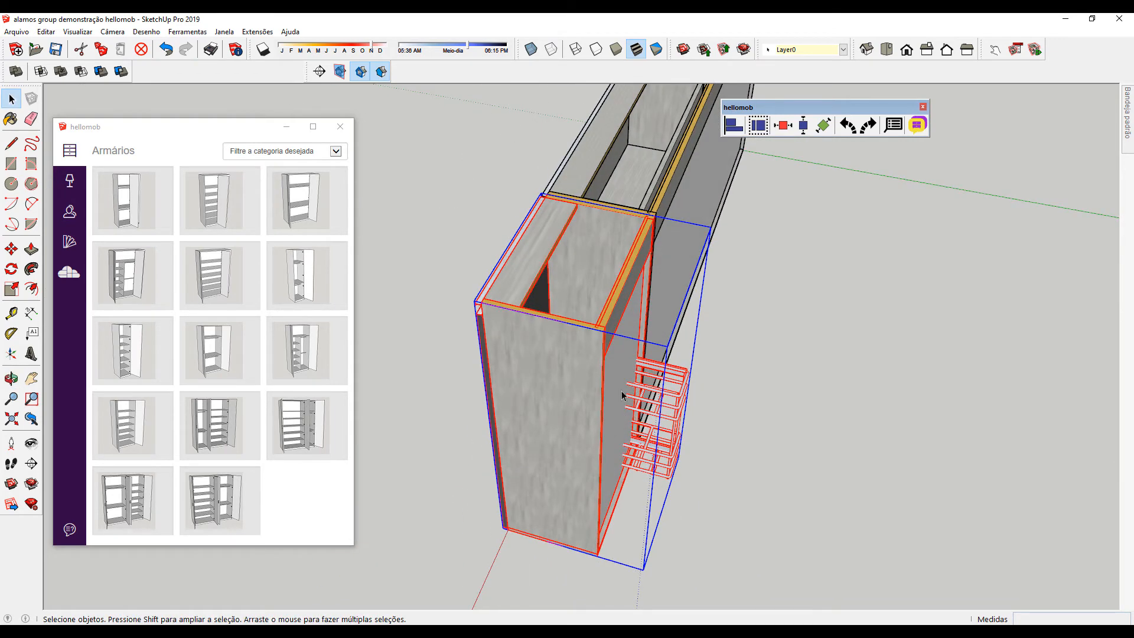
{"action": "middle_click_drag", "start_coordinate": [622, 394], "coordinate": [600, 278]}
{"action": "middle_click_drag", "start_coordinate": [595, 324], "coordinate": [580, 299]}
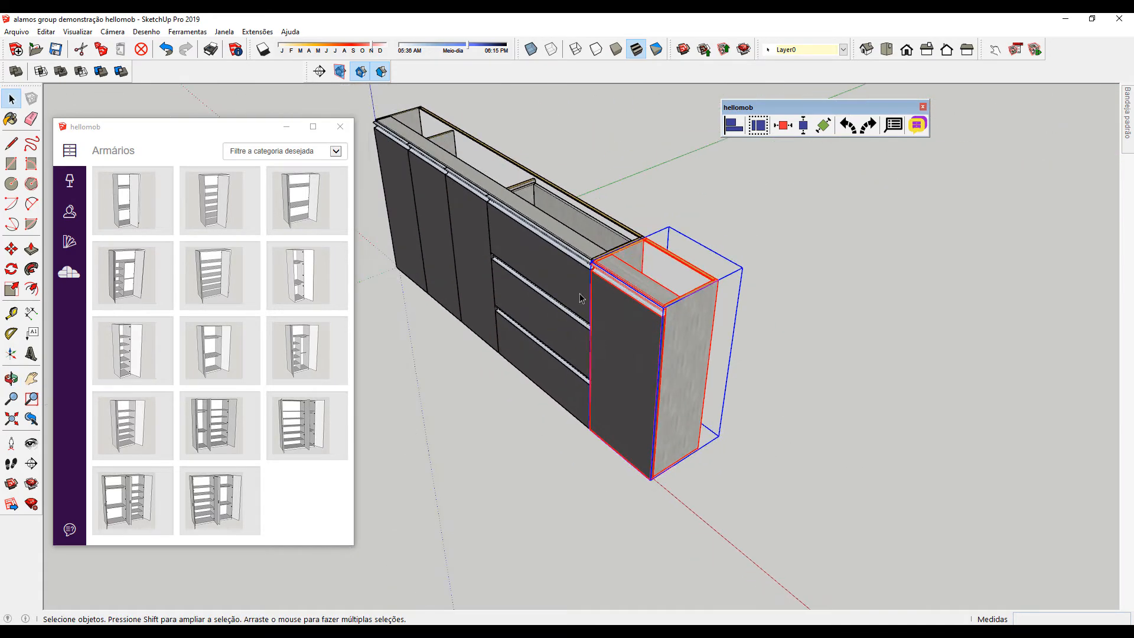
{"action": "middle_click_drag", "start_coordinate": [500, 260], "coordinate": [596, 390]}
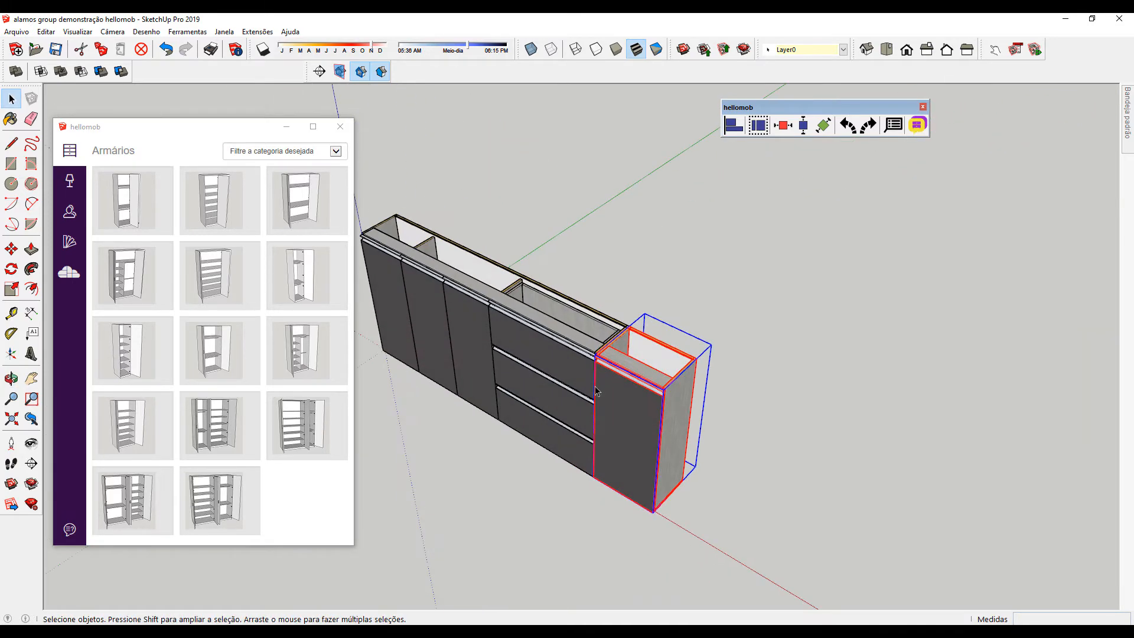
Set the end cabinet's box depth to 550 mm and height to 700 mm, and close its component options
{"action": "left_click", "coordinate": [1016, 49]}
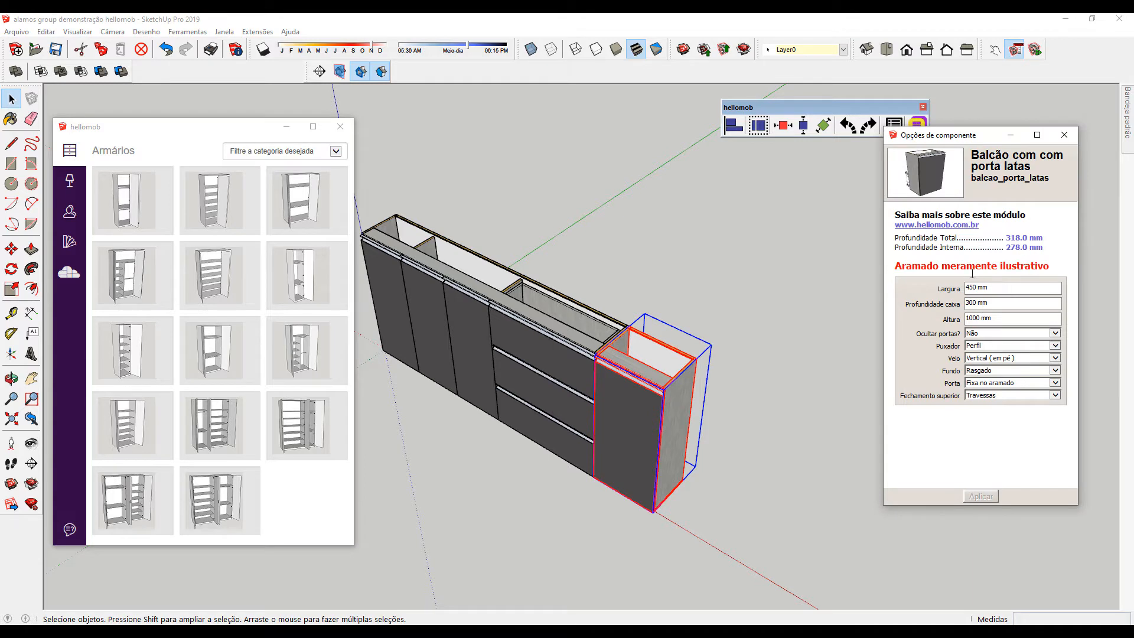
{"action": "left_click", "coordinate": [1008, 301]}
{"action": "type", "text": "550"}
{"action": "left_click", "coordinate": [1029, 322]}
{"action": "type", "text": "7"}
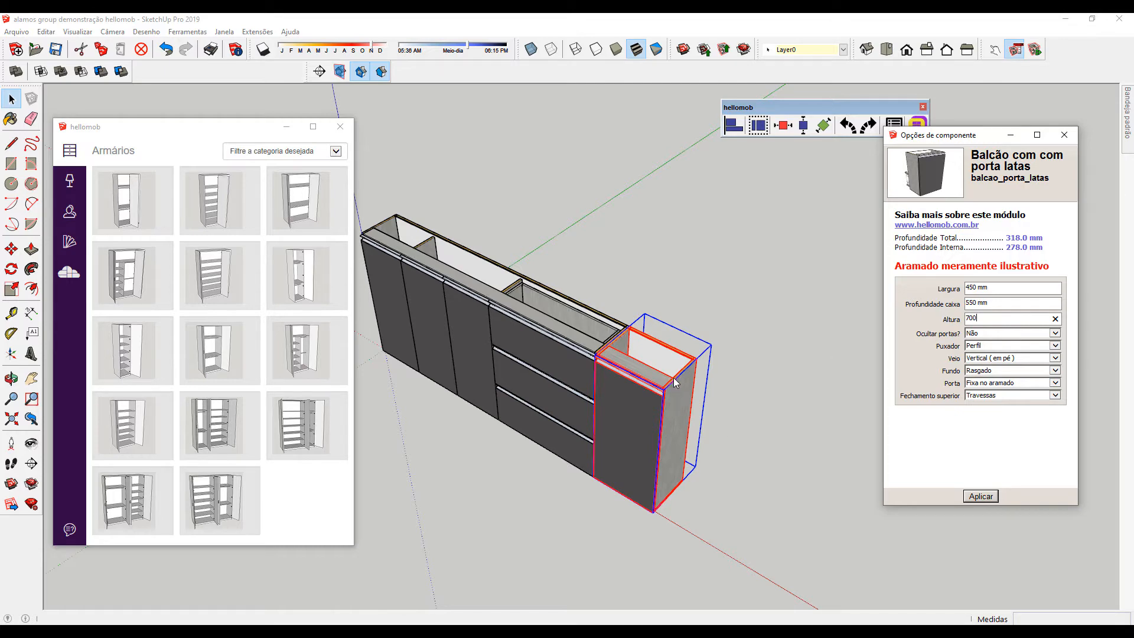
{"action": "middle_click_drag", "start_coordinate": [735, 401], "coordinate": [688, 322]}
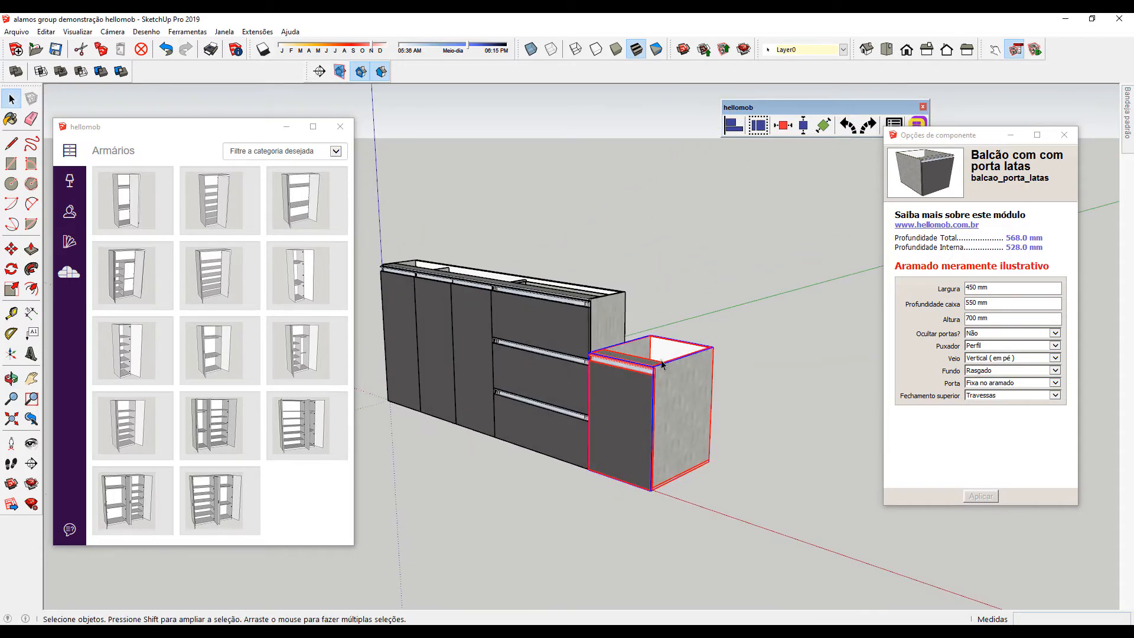
{"action": "middle_click_drag", "start_coordinate": [607, 440], "coordinate": [731, 379], "text": "shift"}
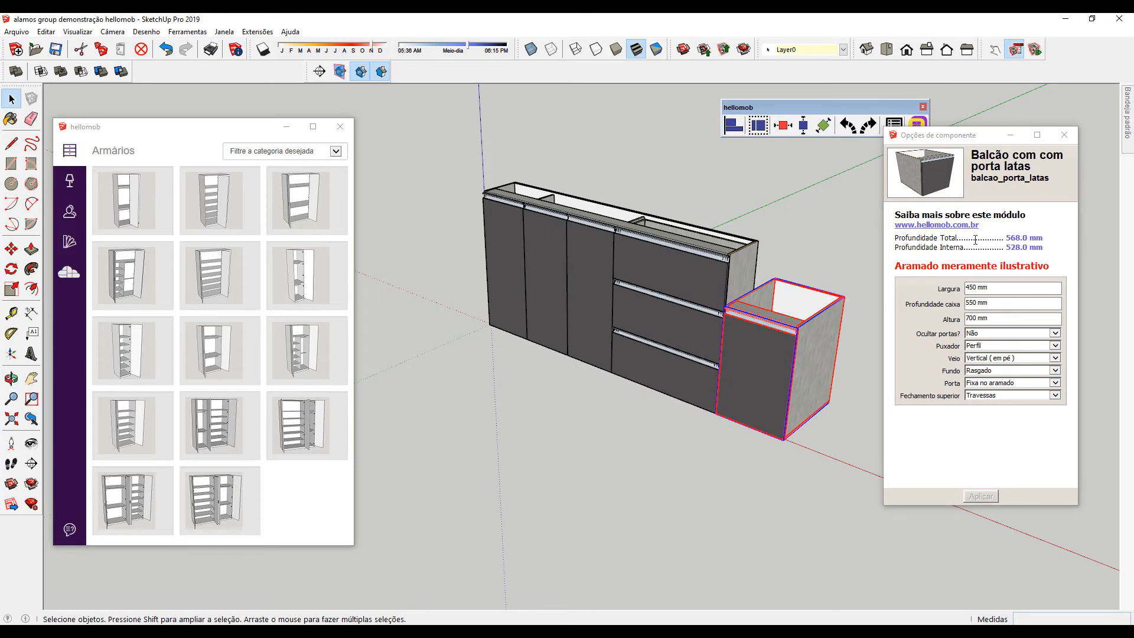
{"action": "left_click", "coordinate": [1064, 135]}
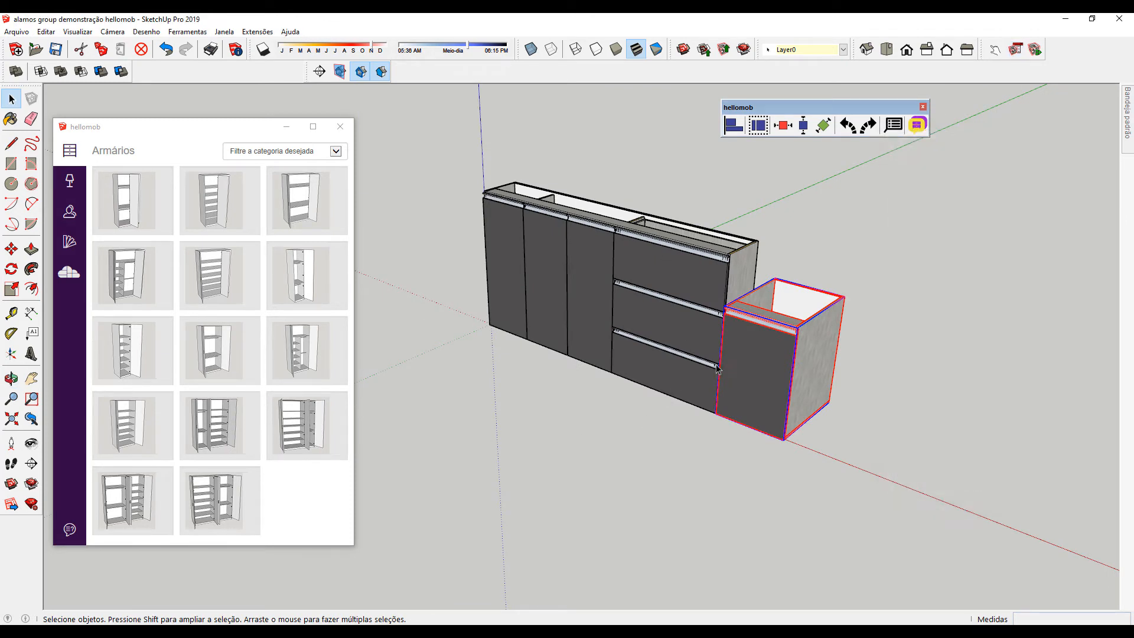
Adjust the three-door drawer cabinet's height and depth to match the end cabinet with the hellomob height and depth adjustments
{"action": "left_click", "coordinate": [804, 128]}
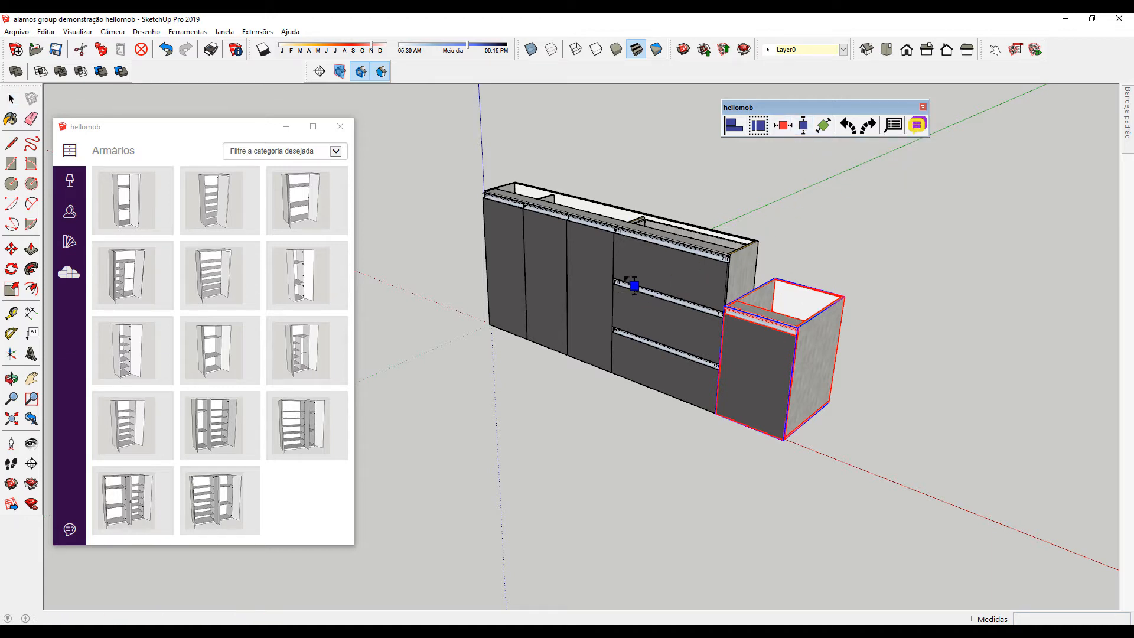
{"action": "left_click", "coordinate": [626, 280]}
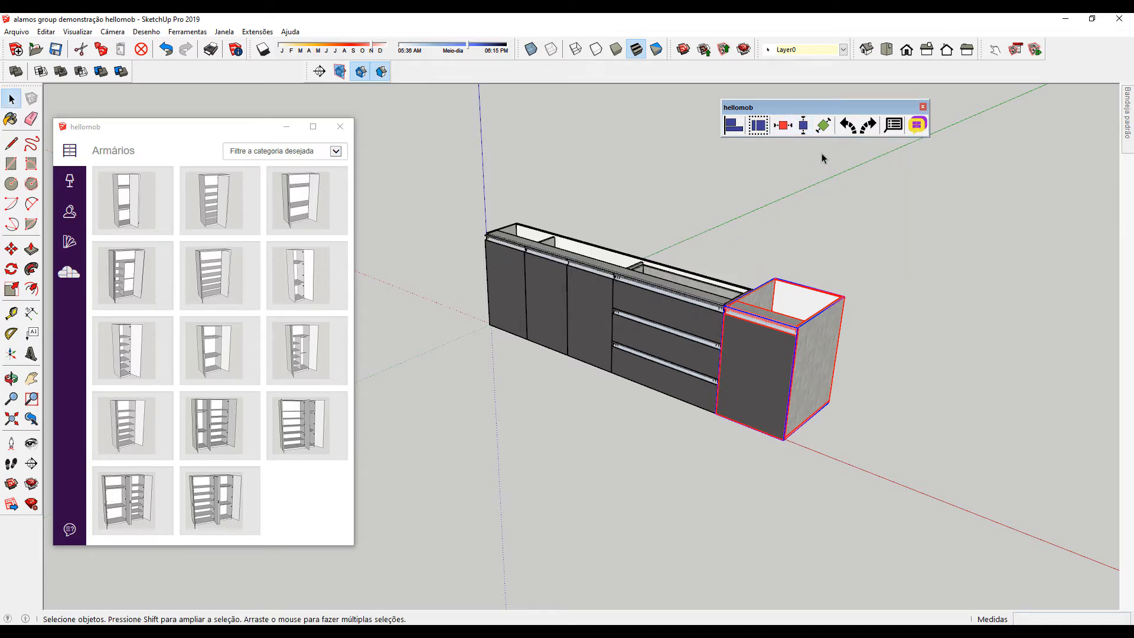
{"action": "left_click", "coordinate": [823, 126]}
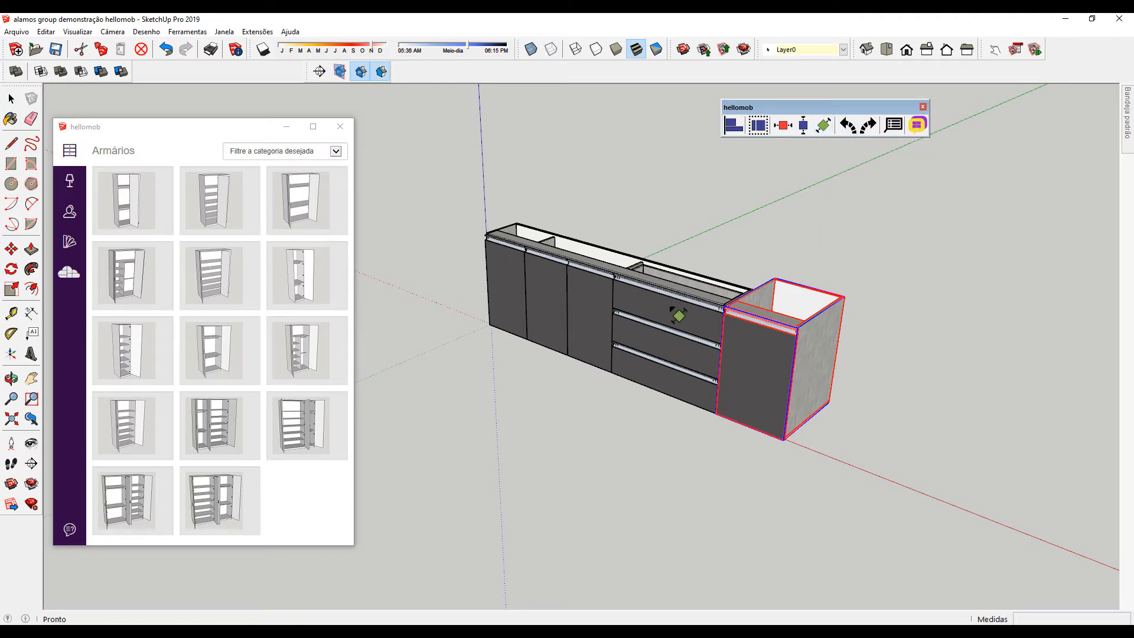
{"action": "left_click", "coordinate": [646, 316]}
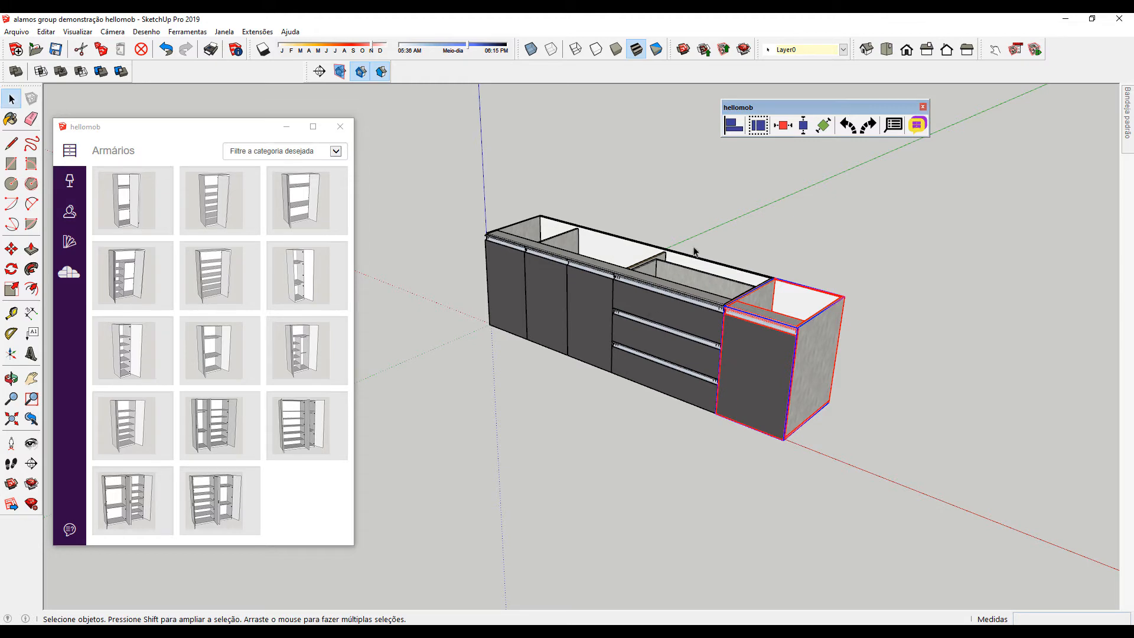
{"action": "middle_click_drag", "start_coordinate": [695, 250], "coordinate": [792, 353]}
{"action": "middle_click_drag", "start_coordinate": [655, 409], "coordinate": [609, 364]}
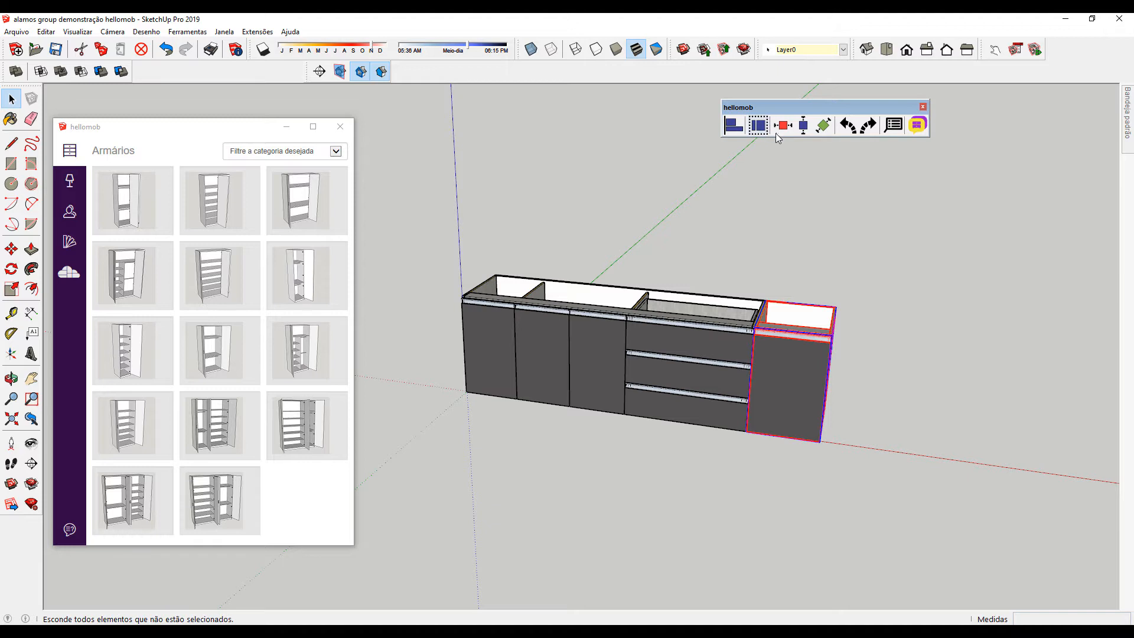
{"action": "left_click", "coordinate": [824, 126]}
{"action": "left_click", "coordinate": [739, 304]}
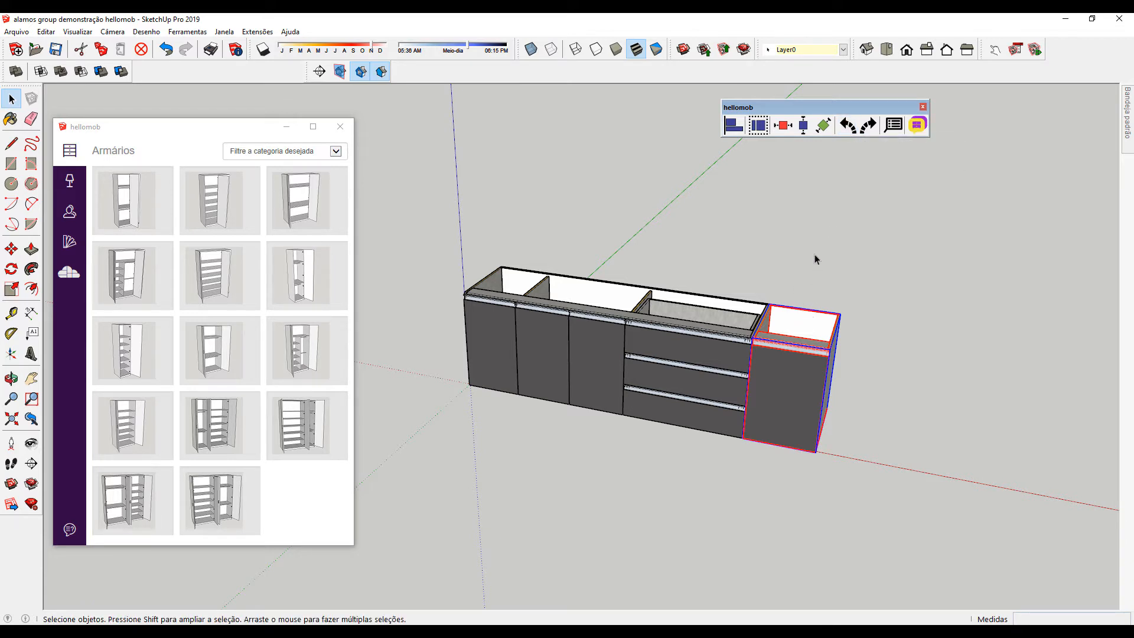
Rotate the three-door drawer cabinet counter-clockwise with the hellomob rotation tool, and turn it back clockwise
{"action": "left_click", "coordinate": [846, 125]}
{"action": "left_click", "coordinate": [598, 310]}
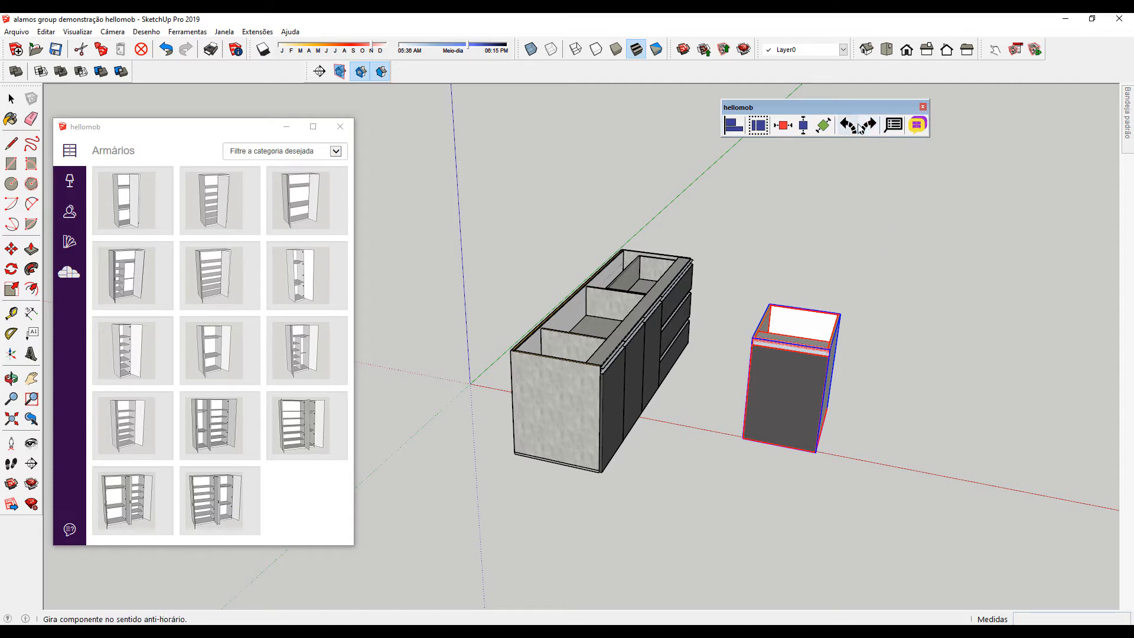
{"action": "left_click", "coordinate": [628, 308]}
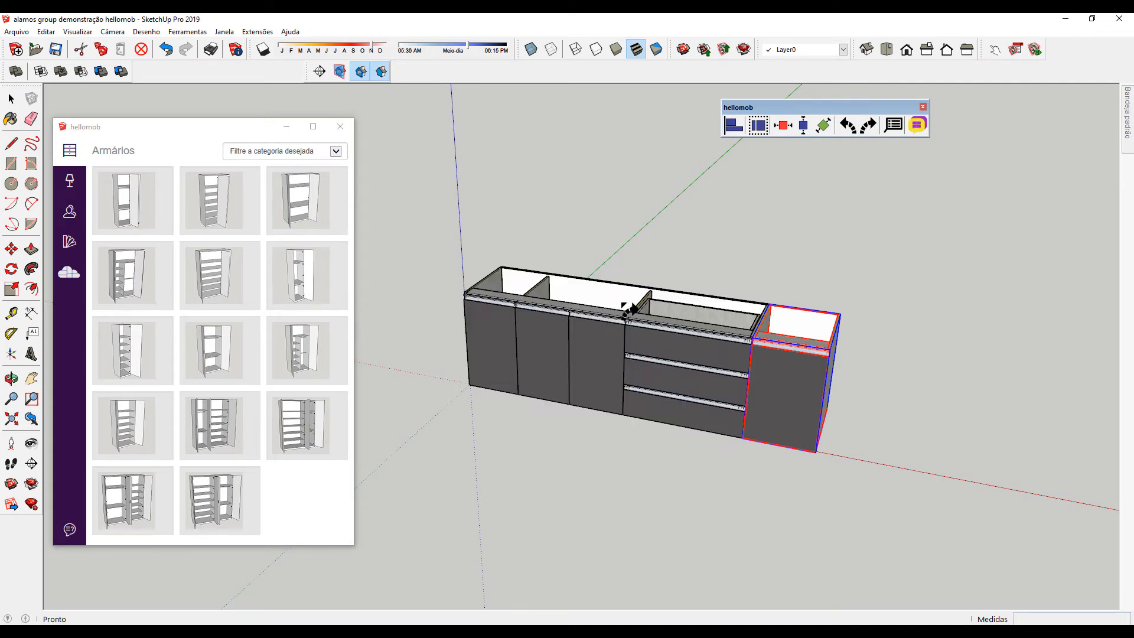
Rotate the three-door drawer cabinet clockwise through a full turn, one quarter turn at a time
{"action": "left_click", "coordinate": [606, 307]}
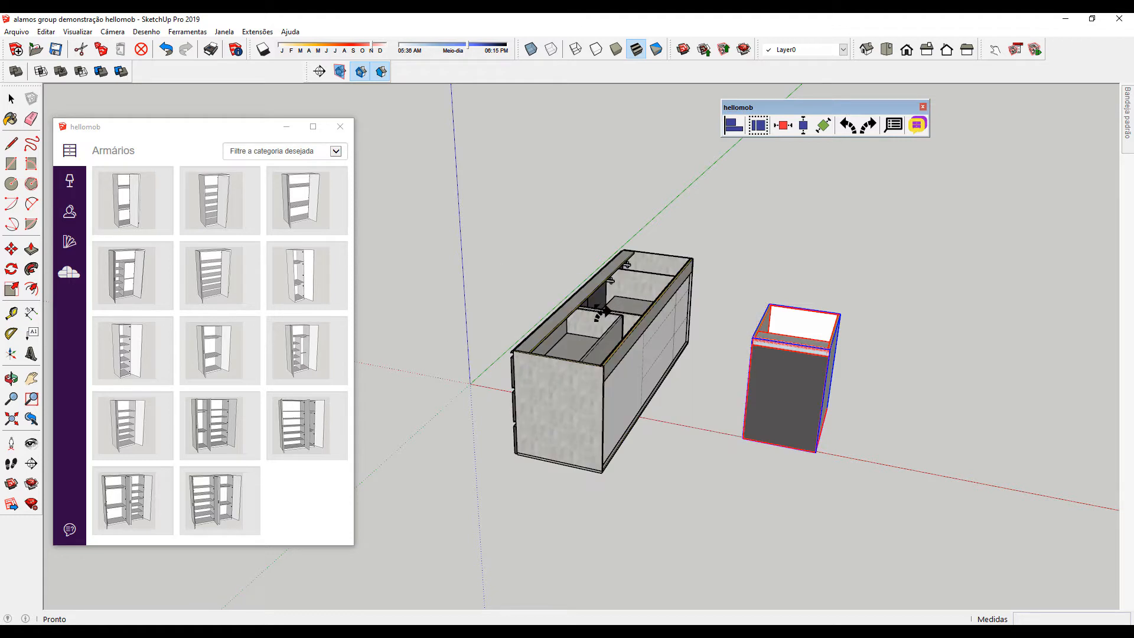
{"action": "left_click", "coordinate": [603, 313]}
{"action": "left_click", "coordinate": [601, 313]}
{"action": "left_click", "coordinate": [600, 310]}
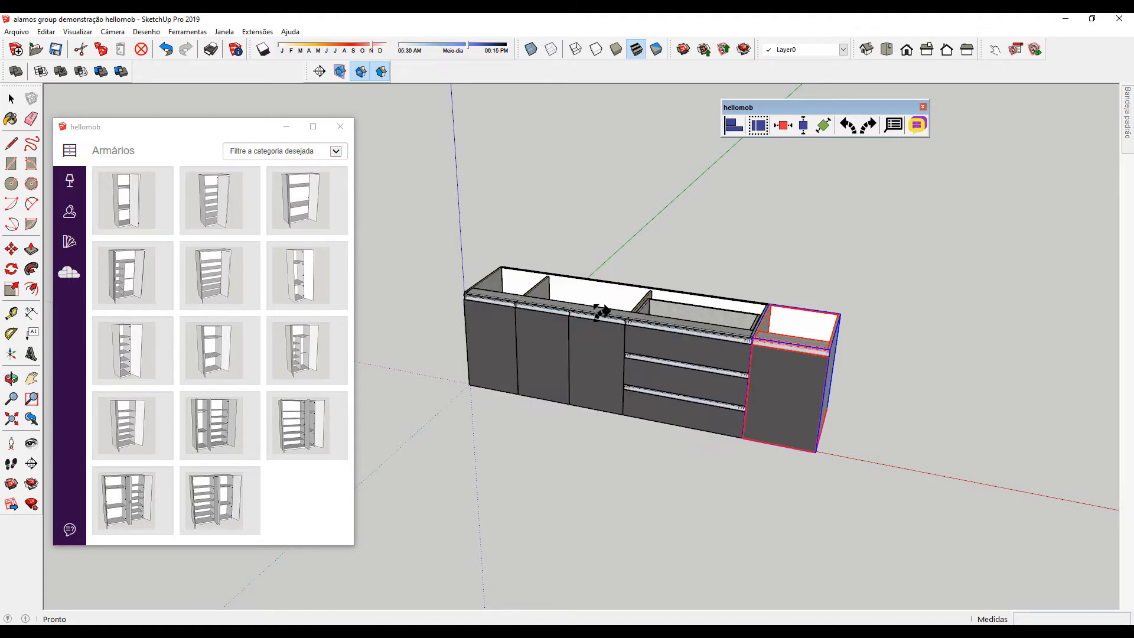
{"action": "mouse_move", "coordinate": [594, 328]}
{"action": "middle_mouse_down"}
{"action": "mouse_move", "coordinate": [632, 354]}
{"action": "mouse_move", "coordinate": [660, 274]}
{"action": "mouse_move", "coordinate": [545, 304]}
{"action": "mouse_move", "coordinate": [600, 346]}
{"action": "middle_mouse_up"}
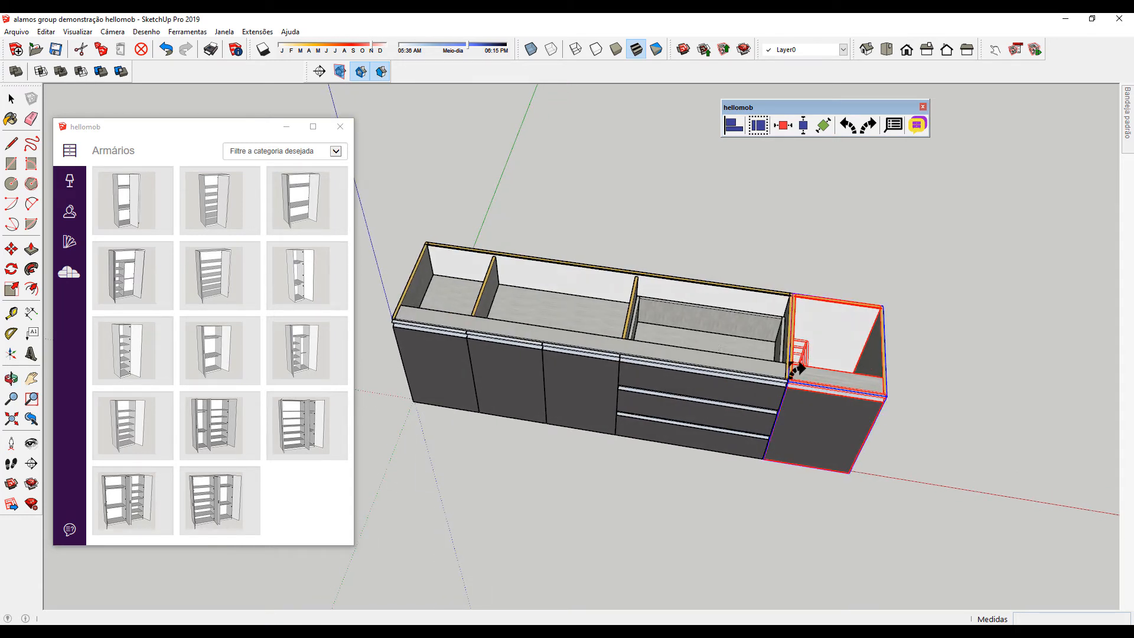
Try to rotate the end cabinet manually with the Move tool's rotation grip on its upper side
{"action": "key", "text": "m"}
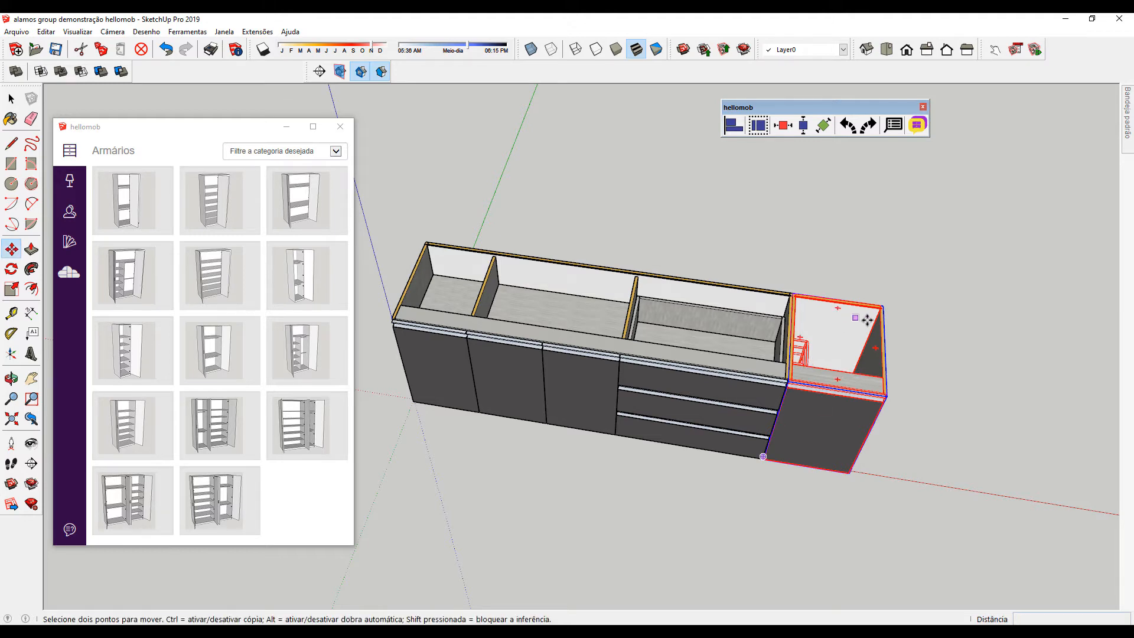
{"action": "middle_click_drag", "start_coordinate": [838, 319], "coordinate": [805, 336]}
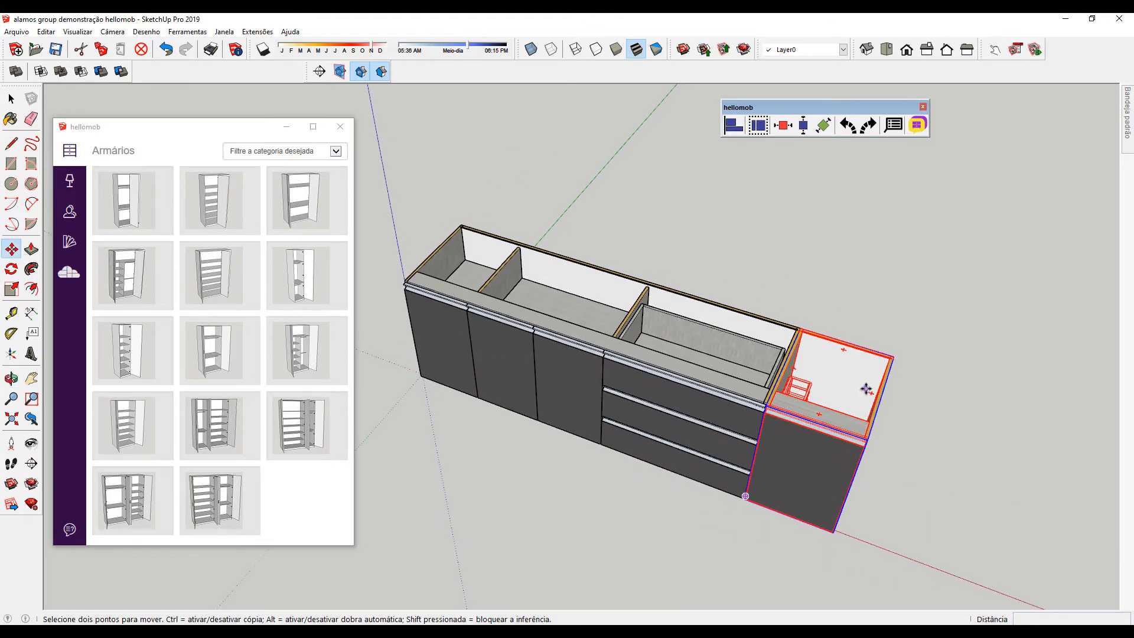
{"action": "scroll", "coordinate": [871, 383], "scroll_direction": "up", "scroll_amount": 2}
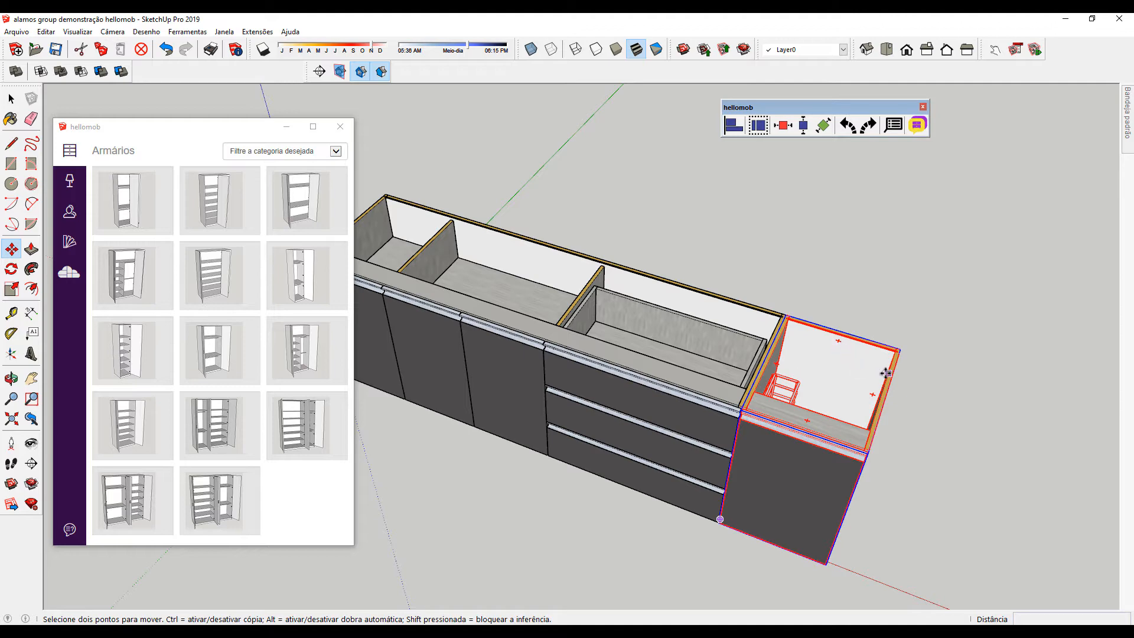
{"action": "middle_click_drag", "start_coordinate": [886, 372], "coordinate": [807, 432]}
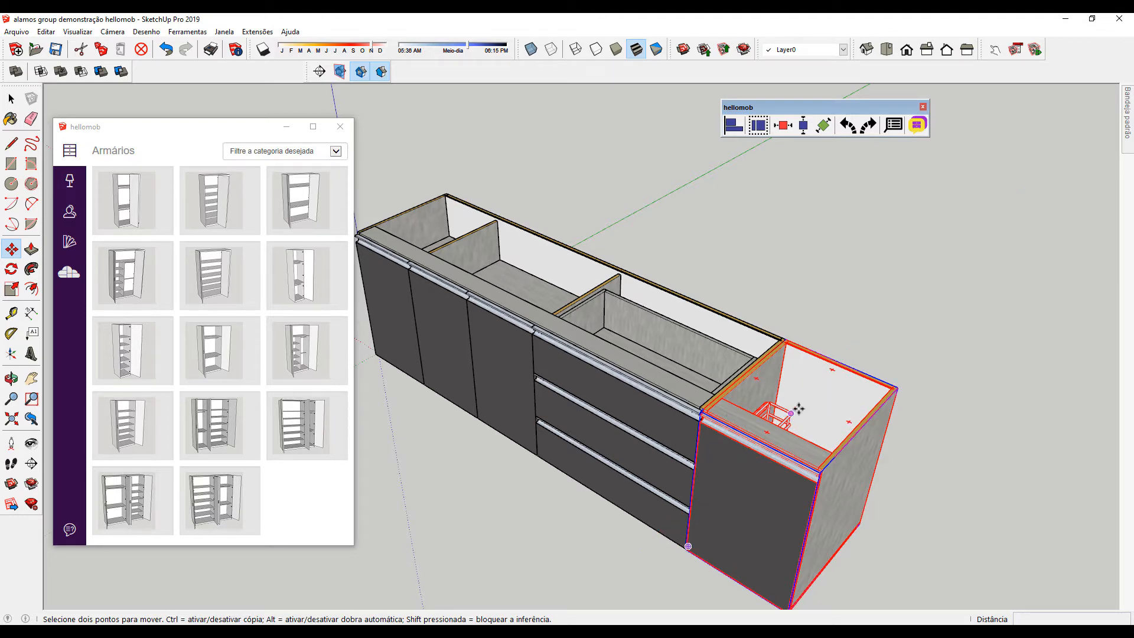
{"action": "middle_click_drag", "start_coordinate": [798, 407], "coordinate": [858, 401]}
{"action": "scroll", "coordinate": [834, 353], "scroll_direction": "up", "scroll_amount": 3}
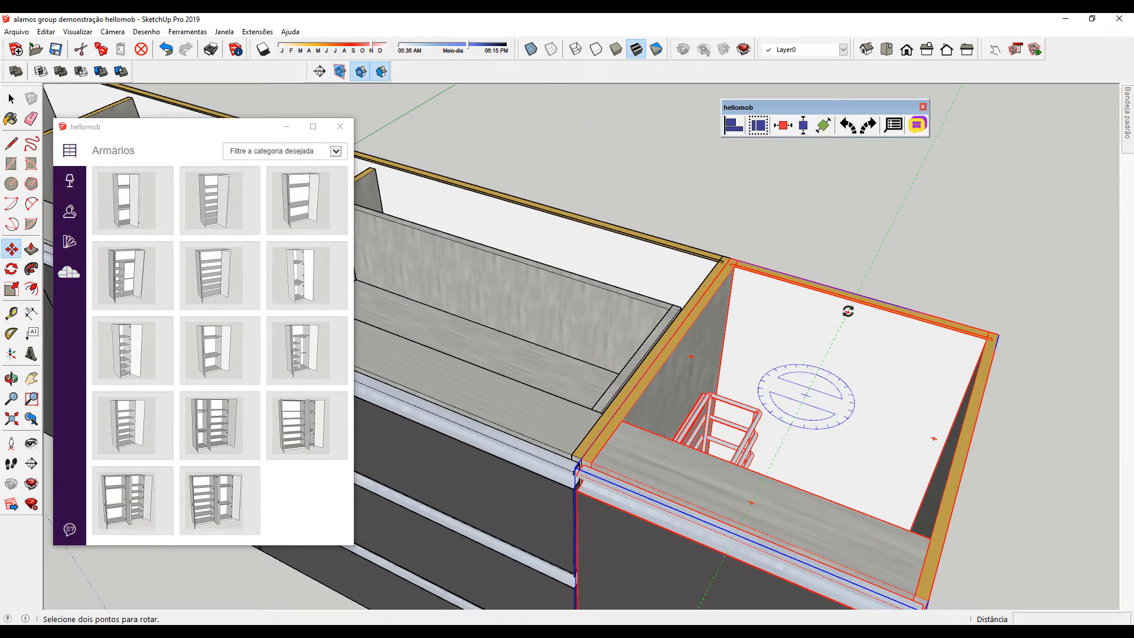
{"action": "left_click", "coordinate": [847, 311]}
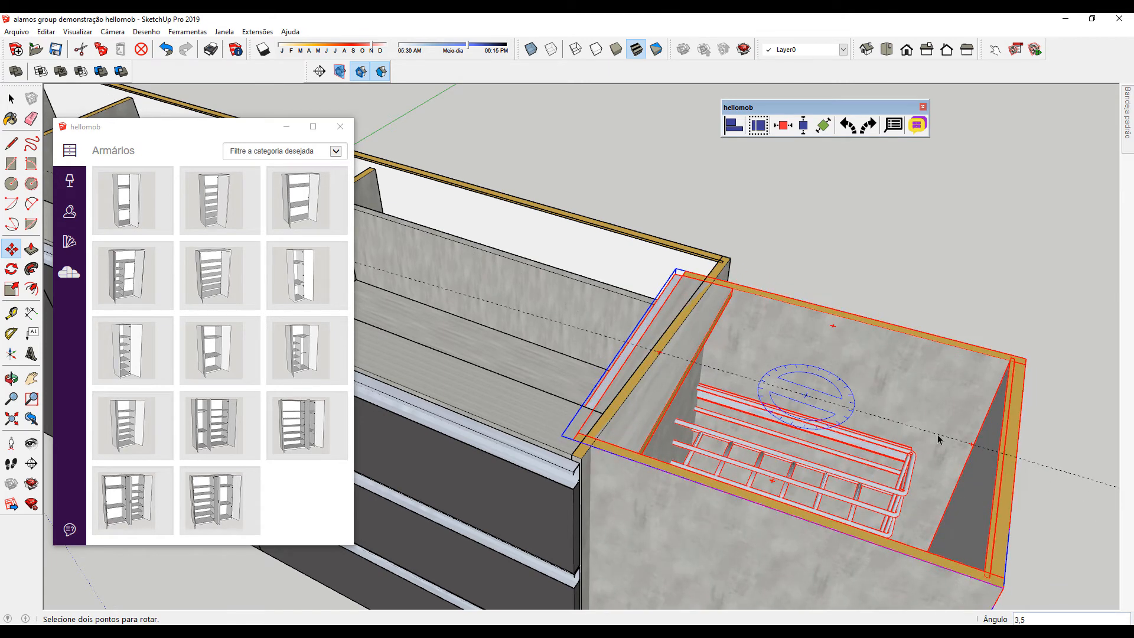
{"action": "key", "text": "space"}
{"action": "left_click", "coordinate": [851, 136]}
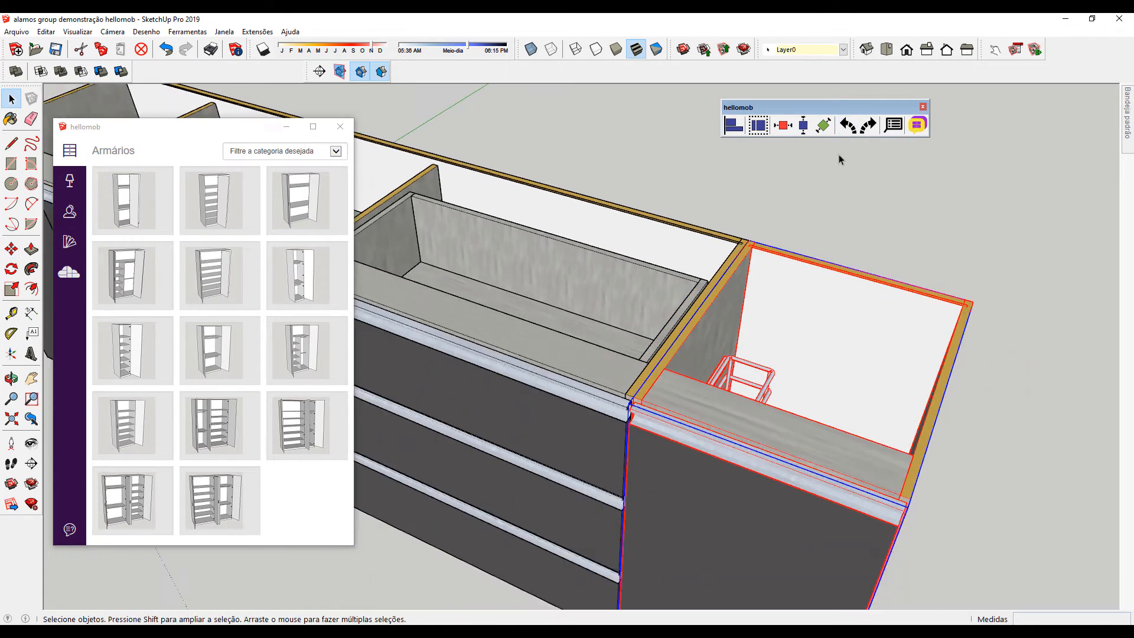
{"action": "scroll", "coordinate": [484, 293], "scroll_direction": "down", "scroll_amount": 1}
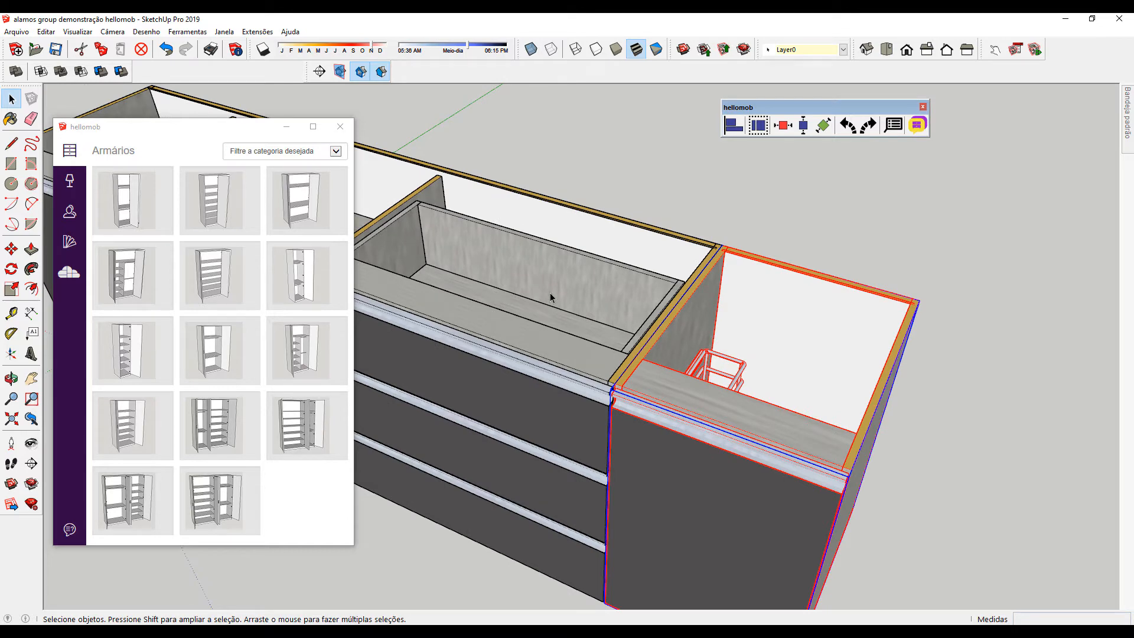
{"action": "scroll", "coordinate": [726, 299], "scroll_direction": "down", "scroll_amount": 6}
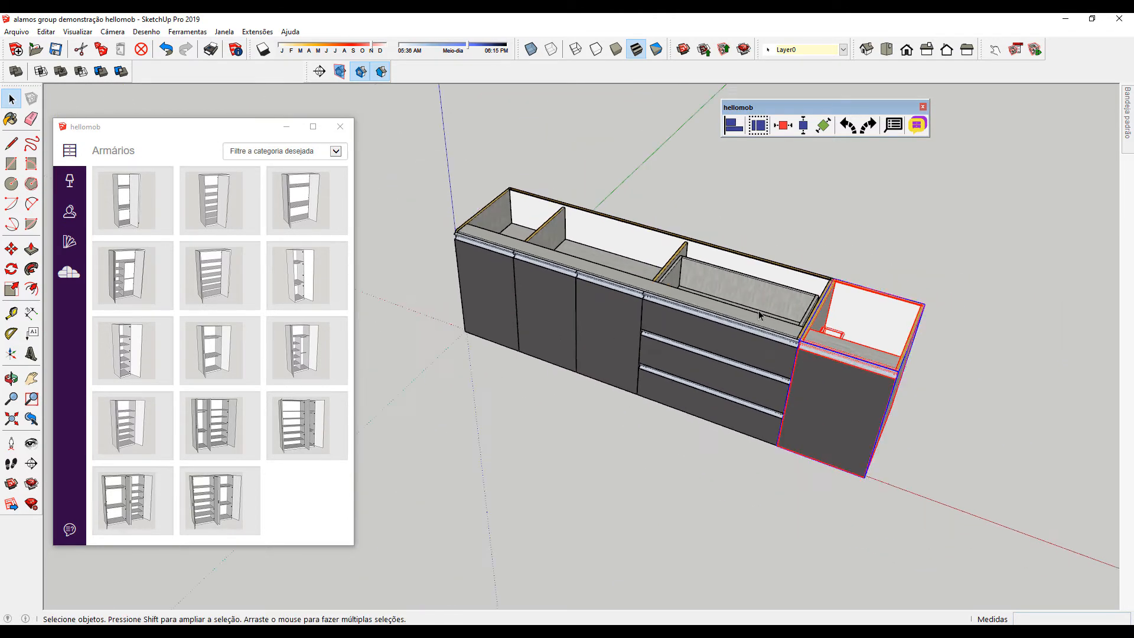
{"action": "middle_click_drag", "start_coordinate": [780, 309], "coordinate": [750, 361]}
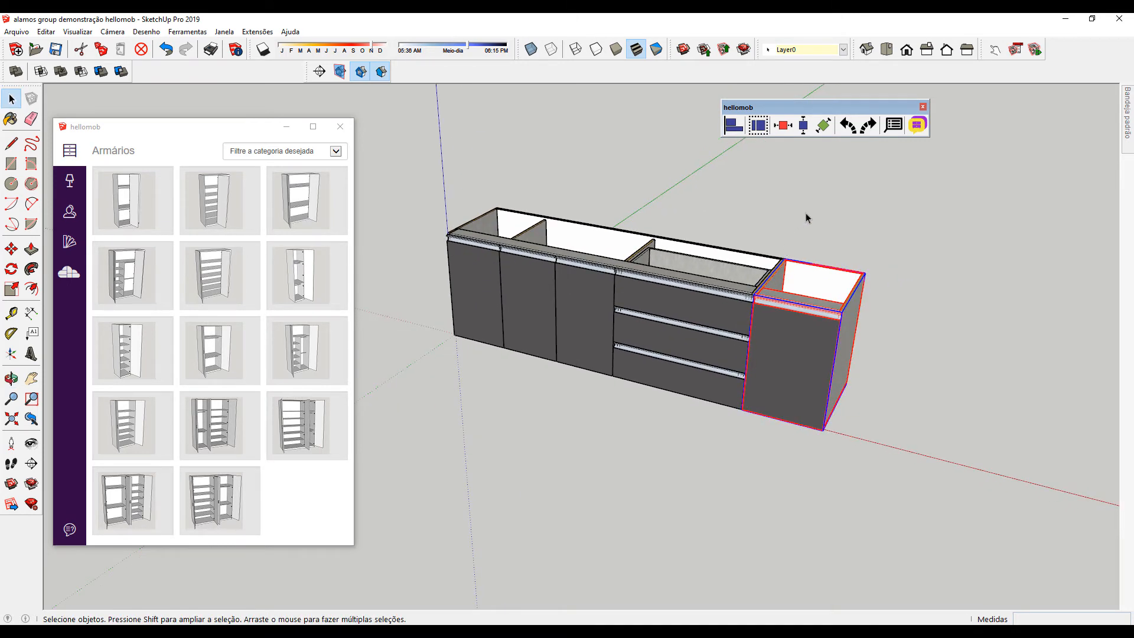
{"action": "middle_click_drag", "start_coordinate": [835, 311], "coordinate": [812, 271]}
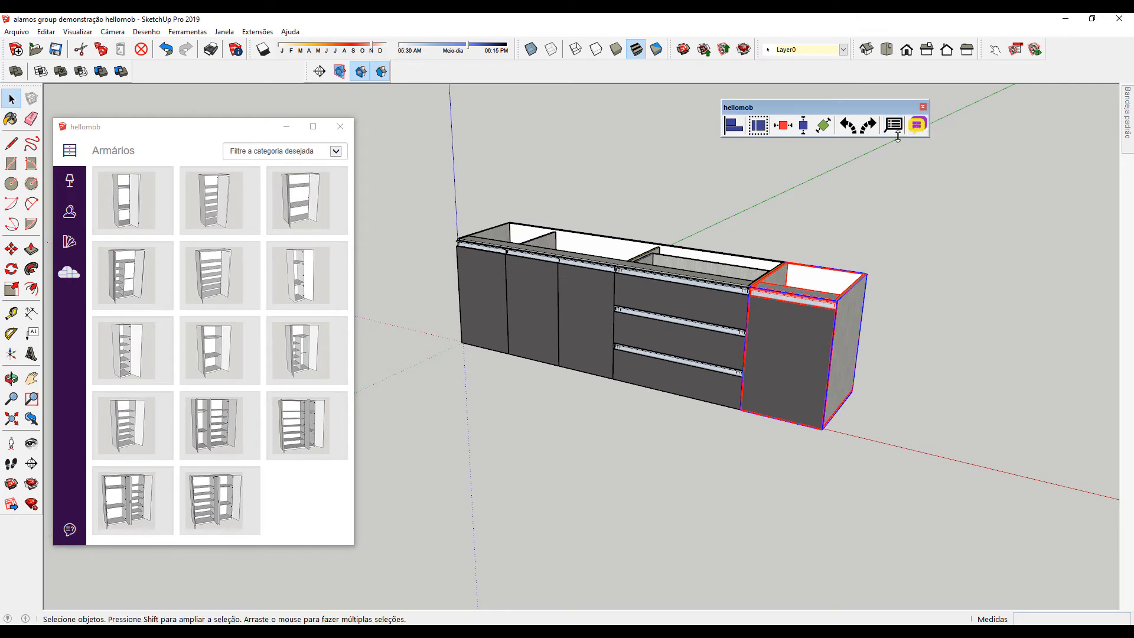
{"action": "middle_click_drag", "start_coordinate": [797, 321], "coordinate": [737, 329]}
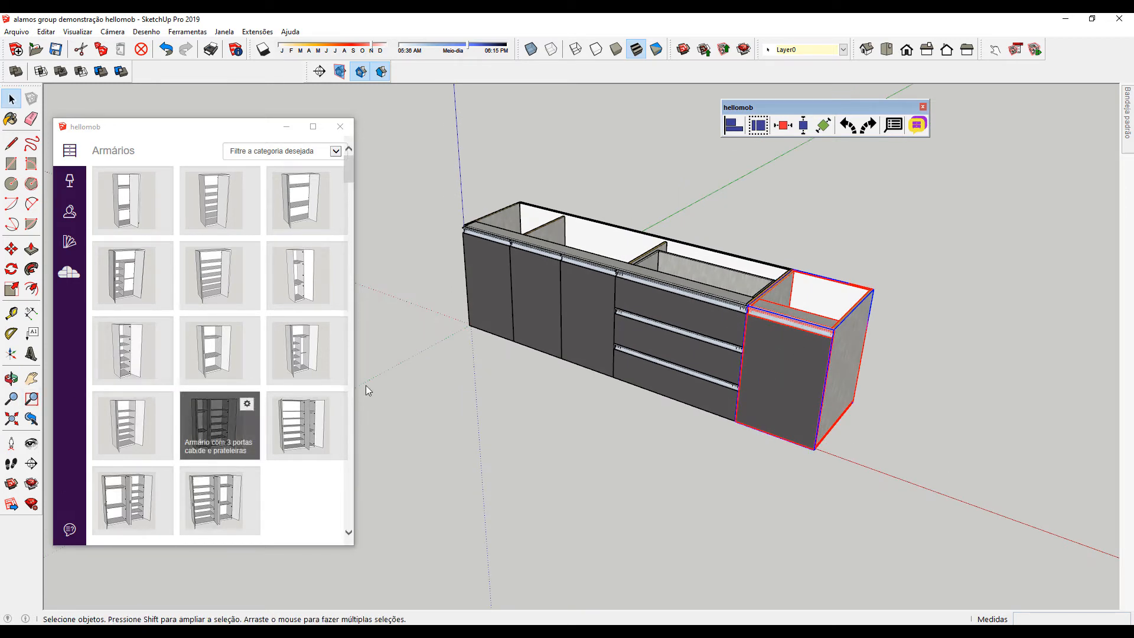
Reposition the hellomob library window beside the cabinet row
{"action": "left_click_drag", "start_coordinate": [188, 130], "coordinate": [204, 113]}
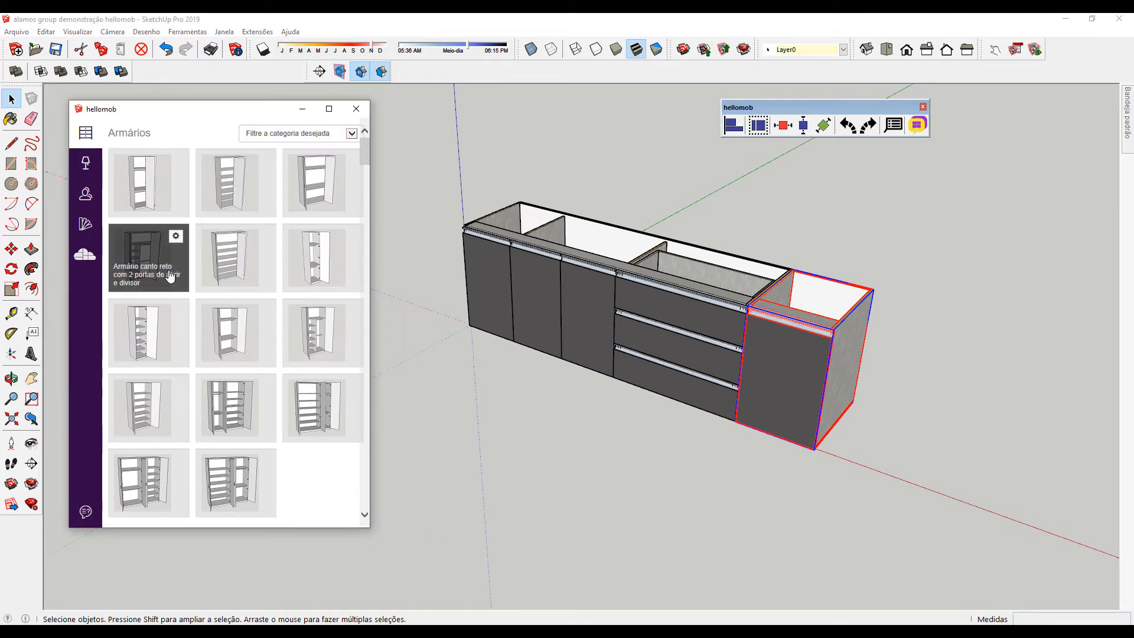
View the hellomob list of selected combinations, and return to the Armários cabinet library
{"action": "left_click", "coordinate": [86, 194]}
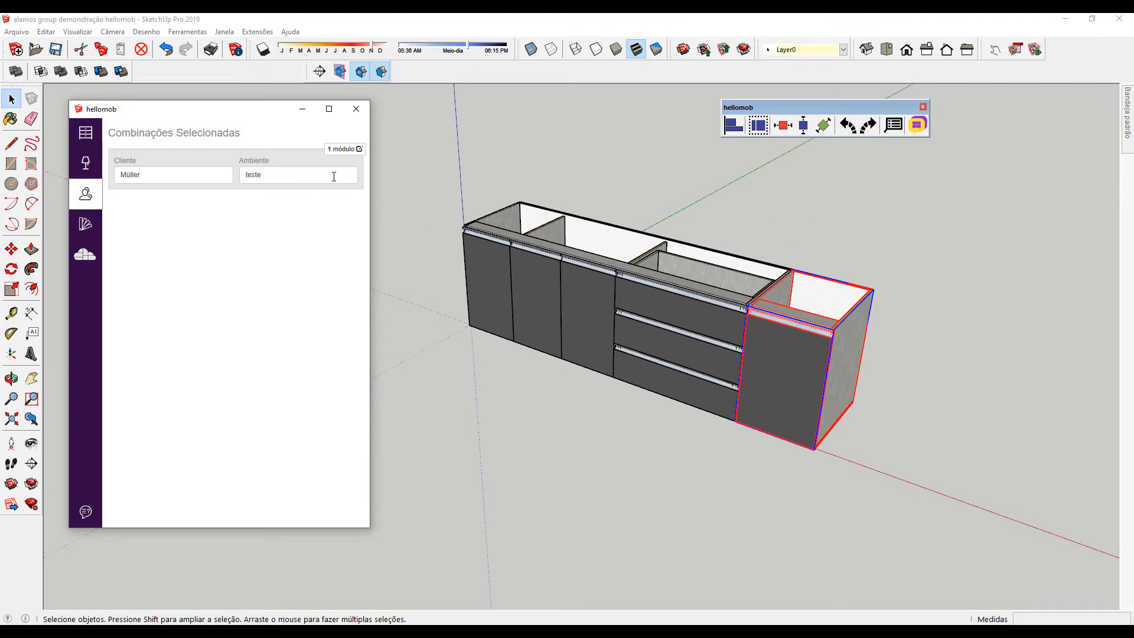
{"action": "left_click", "coordinate": [86, 133]}
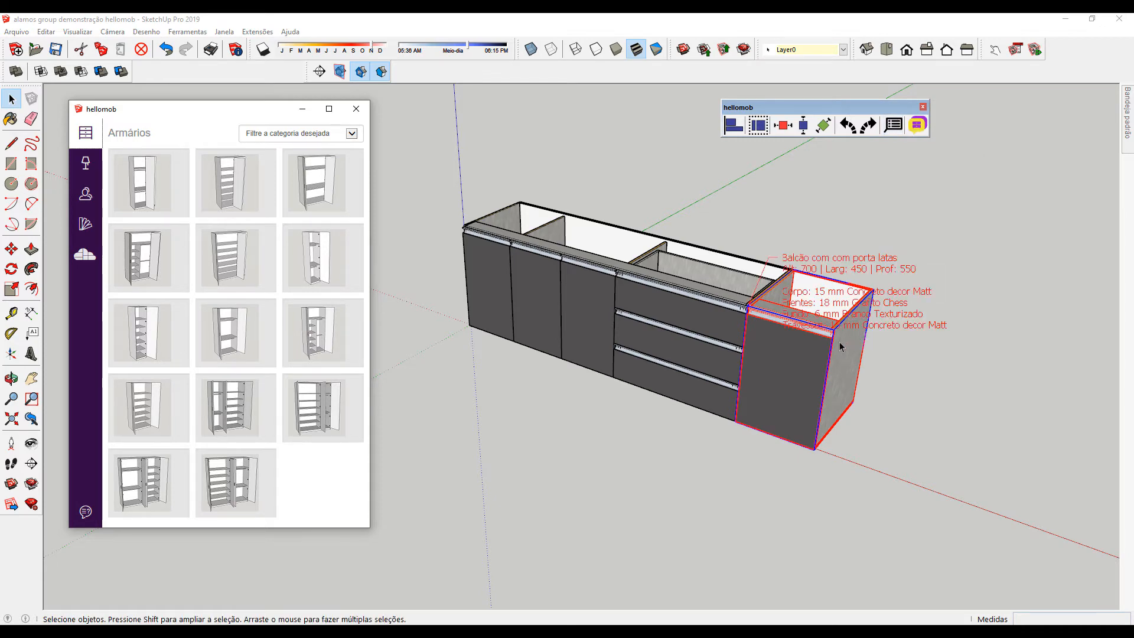
Examine the end cabinet's description label with its dimensions and materials
{"action": "mouse_move", "coordinate": [860, 361]}
{"action": "middle_mouse_down"}
{"action": "mouse_move", "coordinate": [1013, 331]}
{"action": "mouse_move", "coordinate": [760, 387]}
{"action": "mouse_move", "coordinate": [832, 371]}
{"action": "middle_mouse_up"}
{"action": "scroll", "coordinate": [717, 283], "scroll_direction": "up", "scroll_amount": 5}
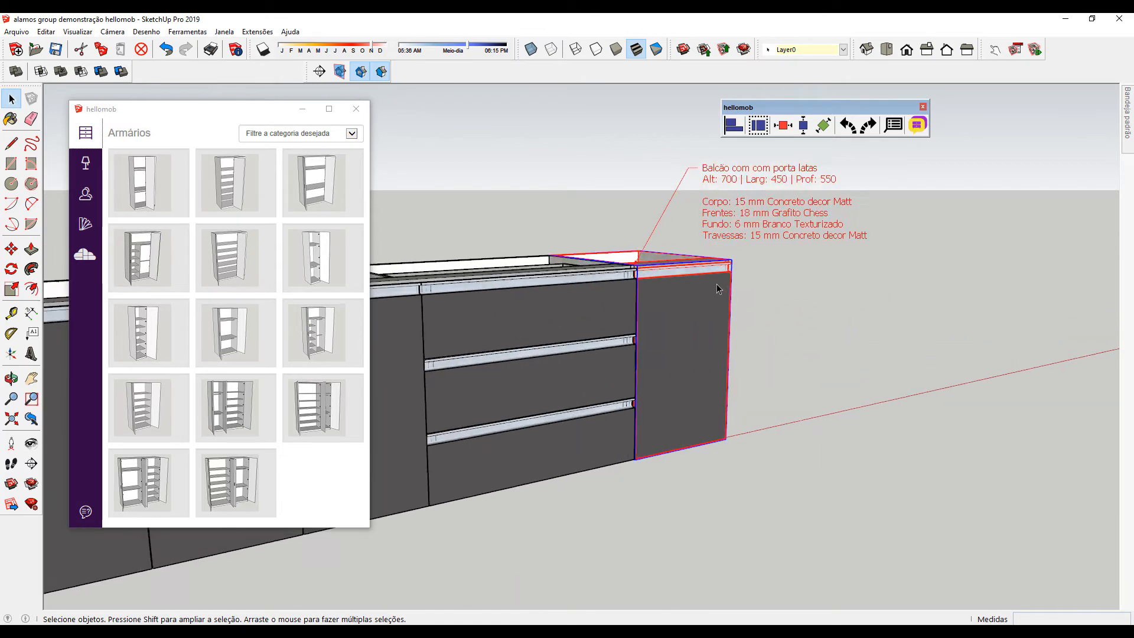
{"action": "middle_click_drag", "start_coordinate": [717, 284], "coordinate": [710, 330]}
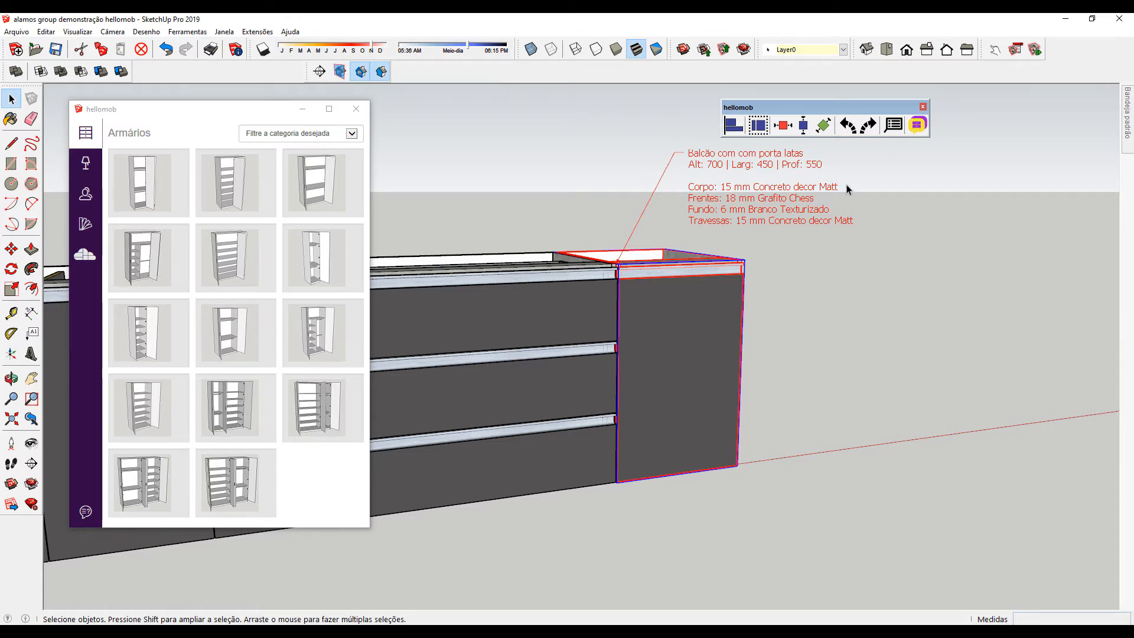
{"action": "scroll", "coordinate": [827, 227], "scroll_direction": "up", "scroll_amount": 2}
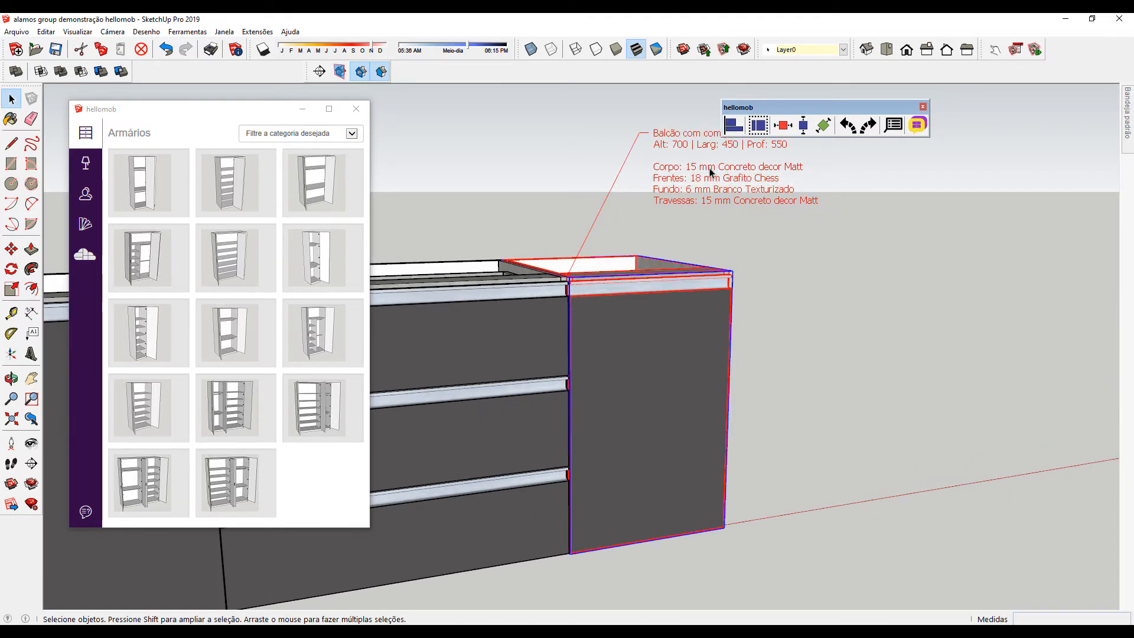
{"action": "scroll", "coordinate": [710, 172], "scroll_direction": "up", "scroll_amount": 2}
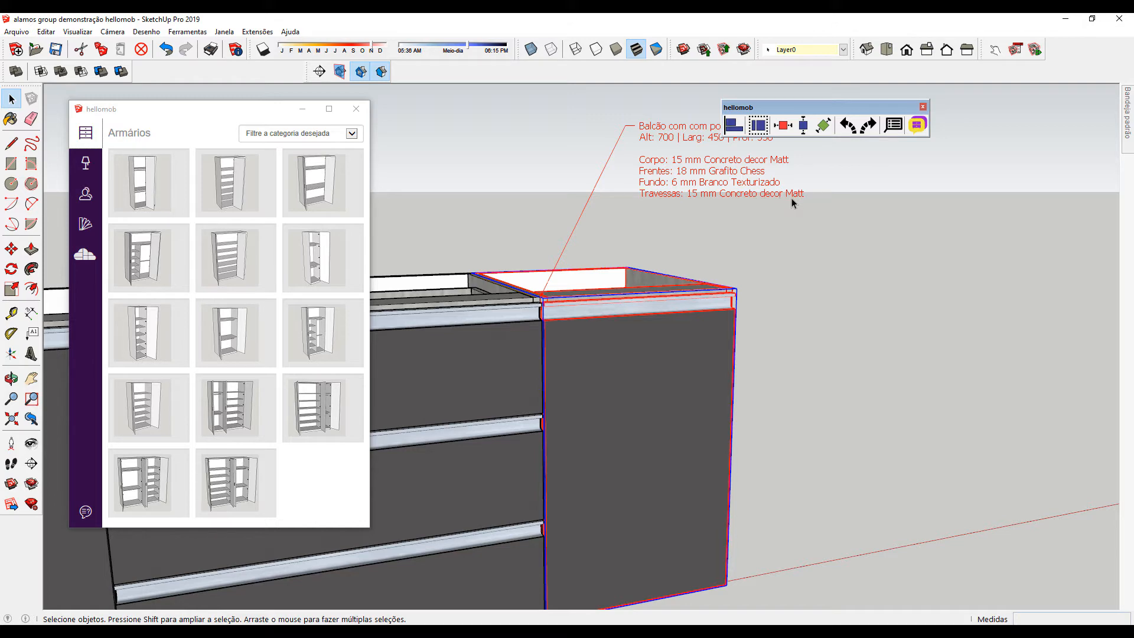
{"action": "middle_click_drag", "start_coordinate": [677, 280], "coordinate": [682, 420]}
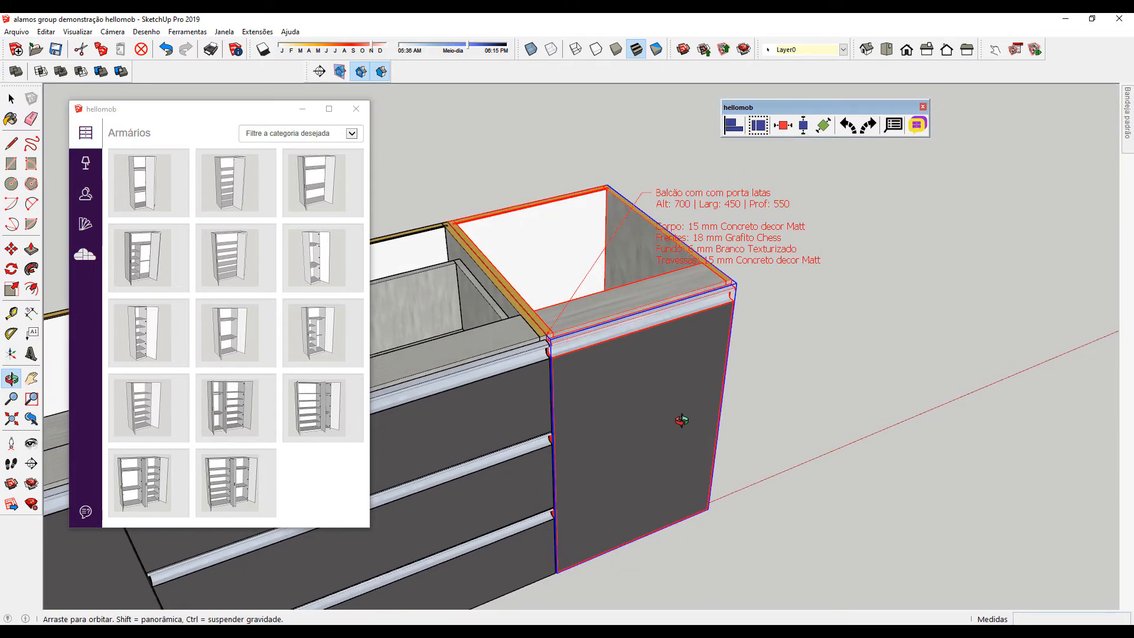
{"action": "scroll", "coordinate": [681, 420], "scroll_direction": "down", "scroll_amount": 10}
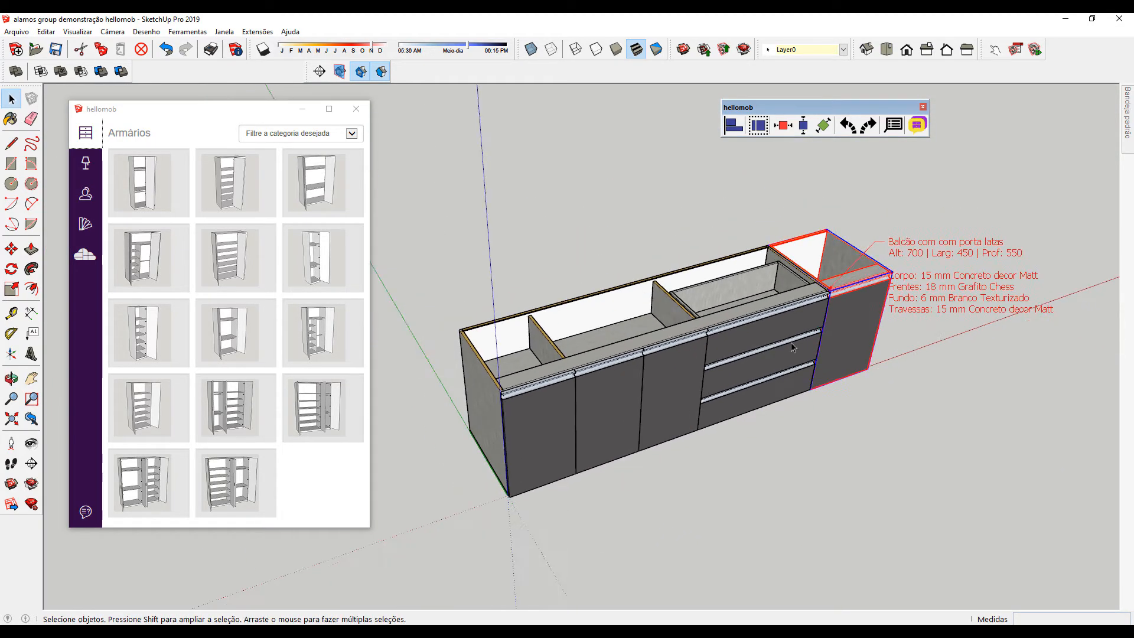
Add the hellomob description label with dimensions and materials to the three-door drawer cabinet
{"action": "middle_click_drag", "start_coordinate": [791, 342], "coordinate": [590, 293]}
{"action": "left_click", "coordinate": [672, 356]}
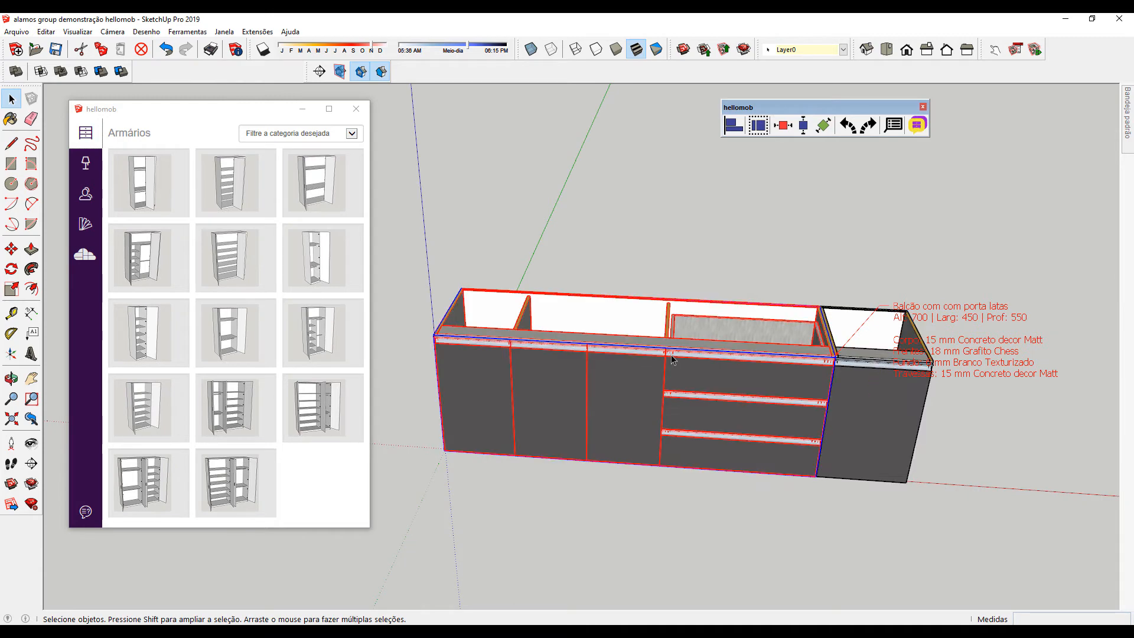
{"action": "left_click", "coordinate": [896, 125]}
{"action": "middle_click_drag", "start_coordinate": [575, 380], "coordinate": [825, 412]}
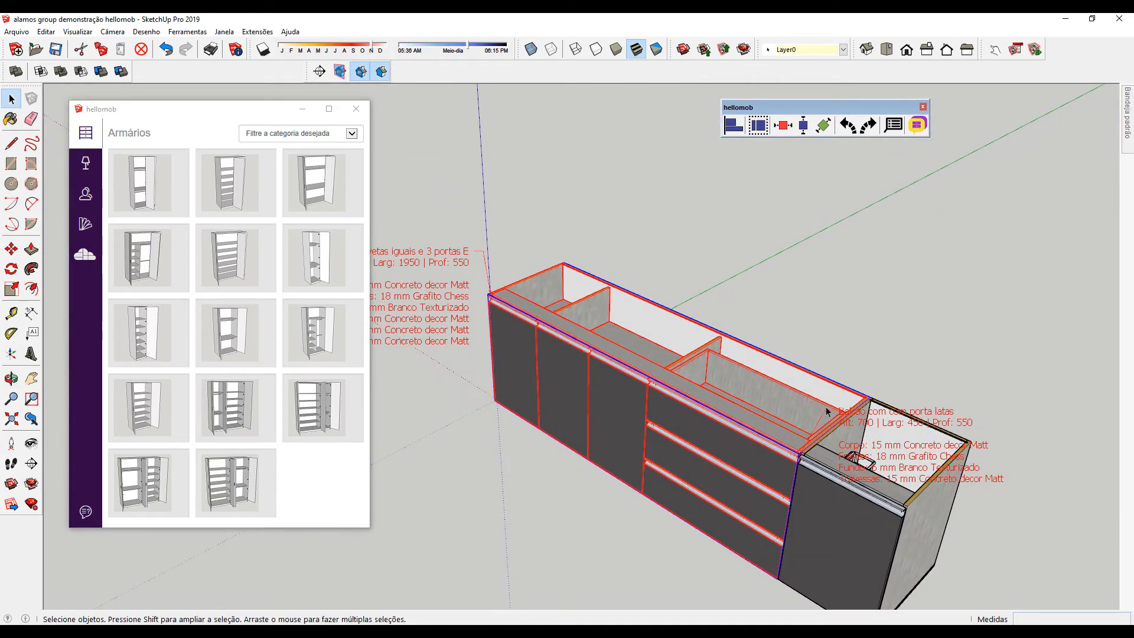
{"action": "middle_click_drag", "start_coordinate": [637, 396], "coordinate": [661, 327]}
{"action": "scroll", "coordinate": [660, 327], "scroll_direction": "up", "scroll_amount": 3}
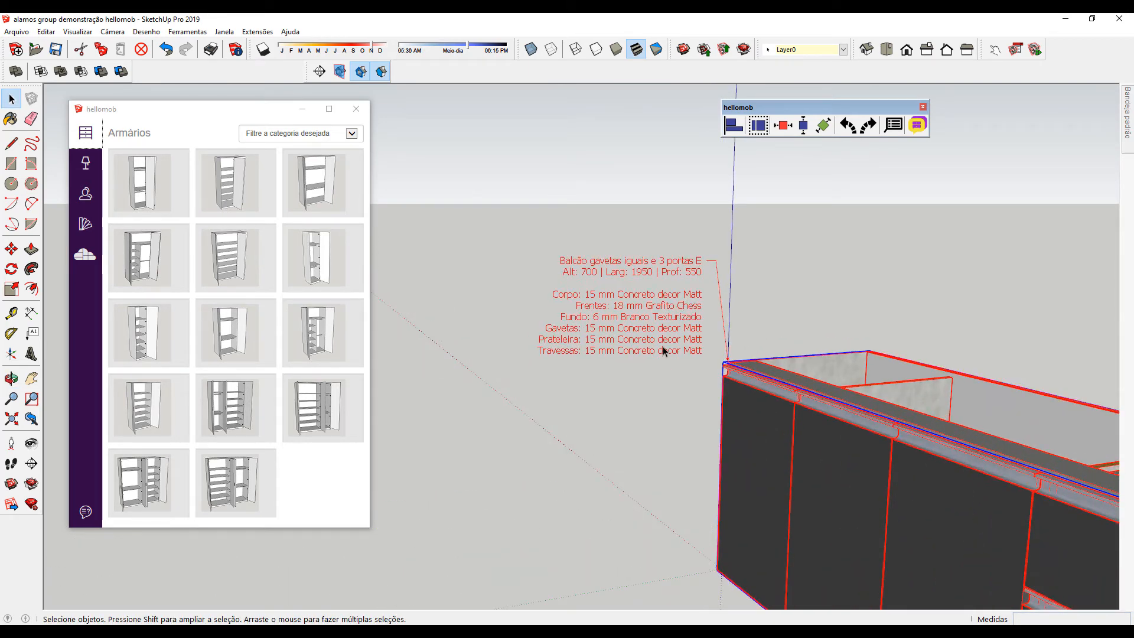
{"action": "middle_click_drag", "start_coordinate": [792, 430], "coordinate": [661, 434]}
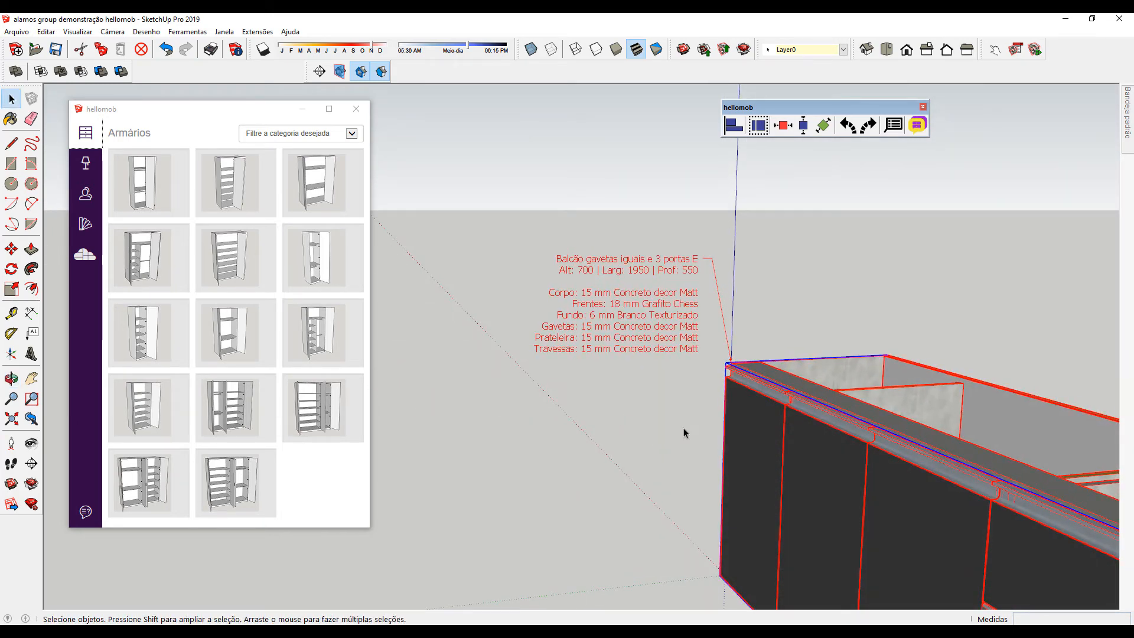
{"action": "middle_click_drag", "start_coordinate": [746, 441], "coordinate": [711, 428]}
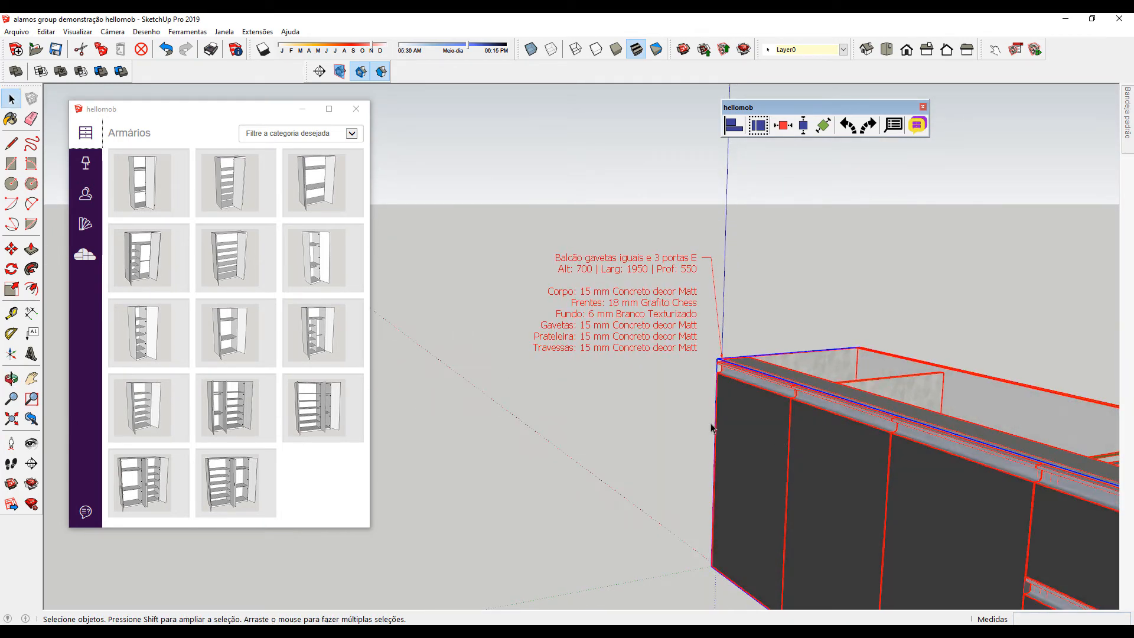
Delete the description labels of the three-door drawer cabinet and the end cabinet
{"action": "left_click", "coordinate": [668, 349]}
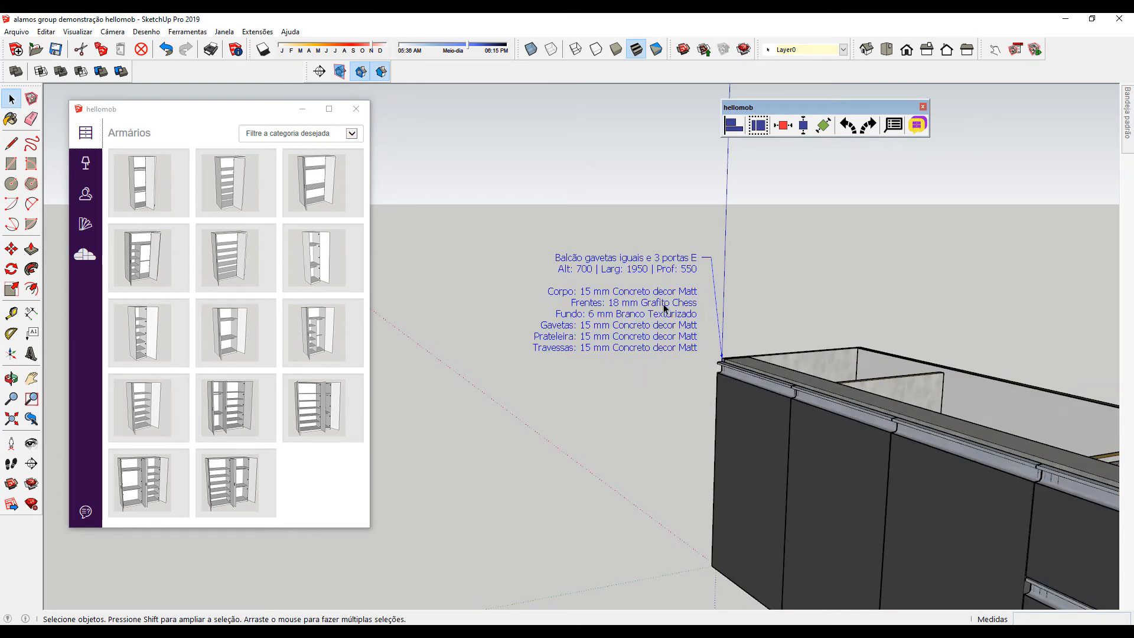
{"action": "key", "text": "Delete"}
{"action": "mouse_move", "coordinate": [608, 286]}
{"action": "middle_mouse_down"}
{"action": "mouse_move", "coordinate": [777, 307]}
{"action": "mouse_move", "coordinate": [865, 351]}
{"action": "mouse_move", "coordinate": [506, 298]}
{"action": "mouse_move", "coordinate": [712, 287]}
{"action": "middle_mouse_up"}
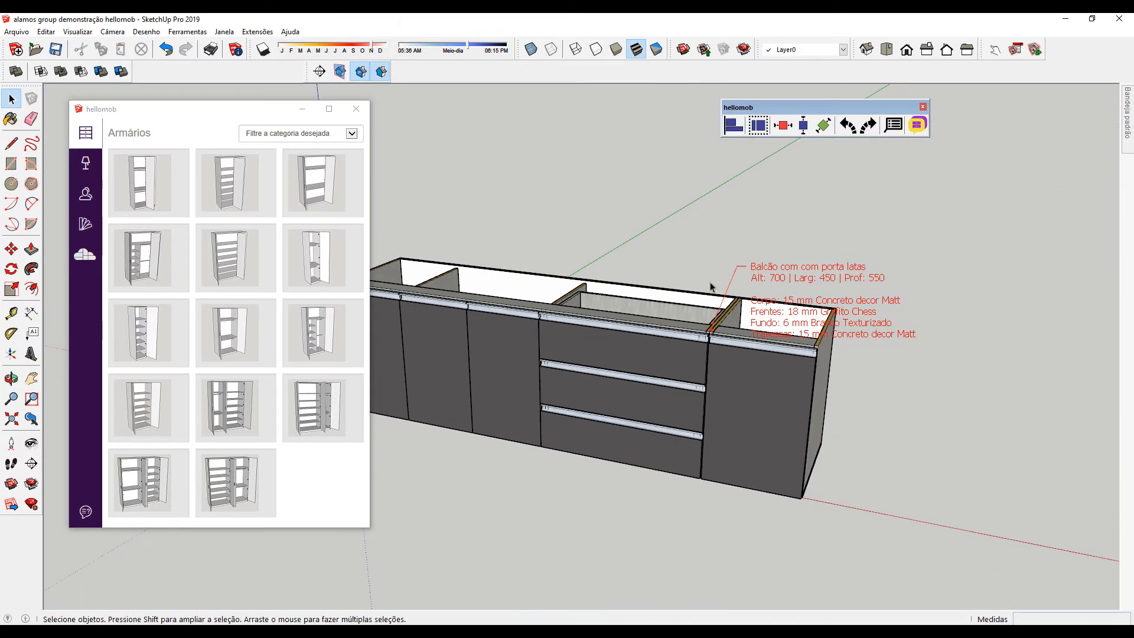
{"action": "left_click", "coordinate": [846, 282]}
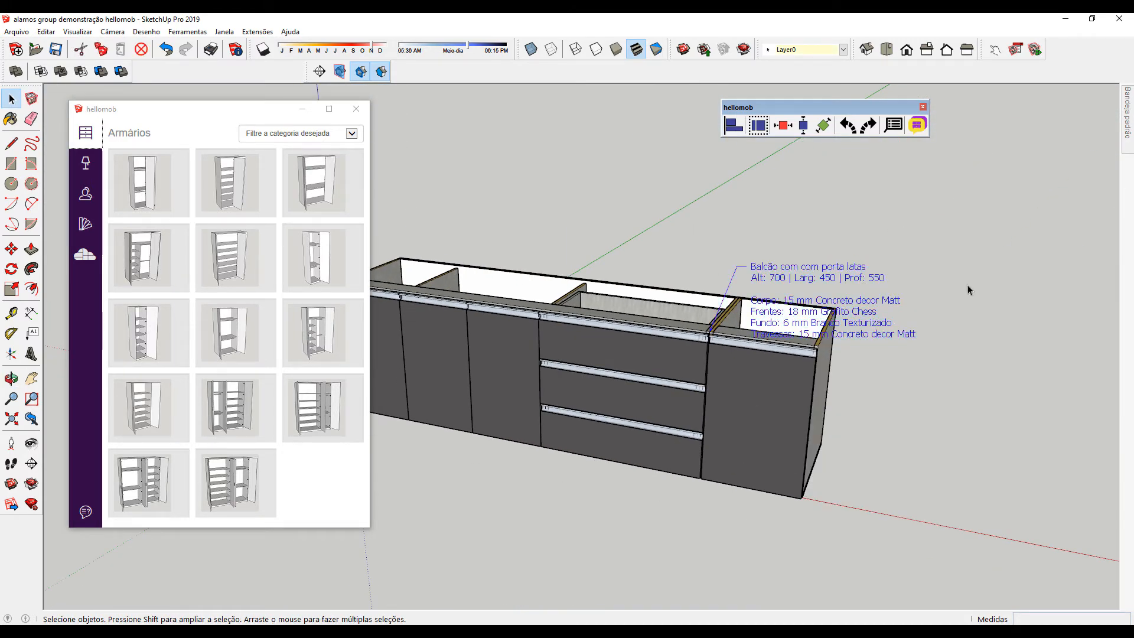
{"action": "key", "text": "Delete"}
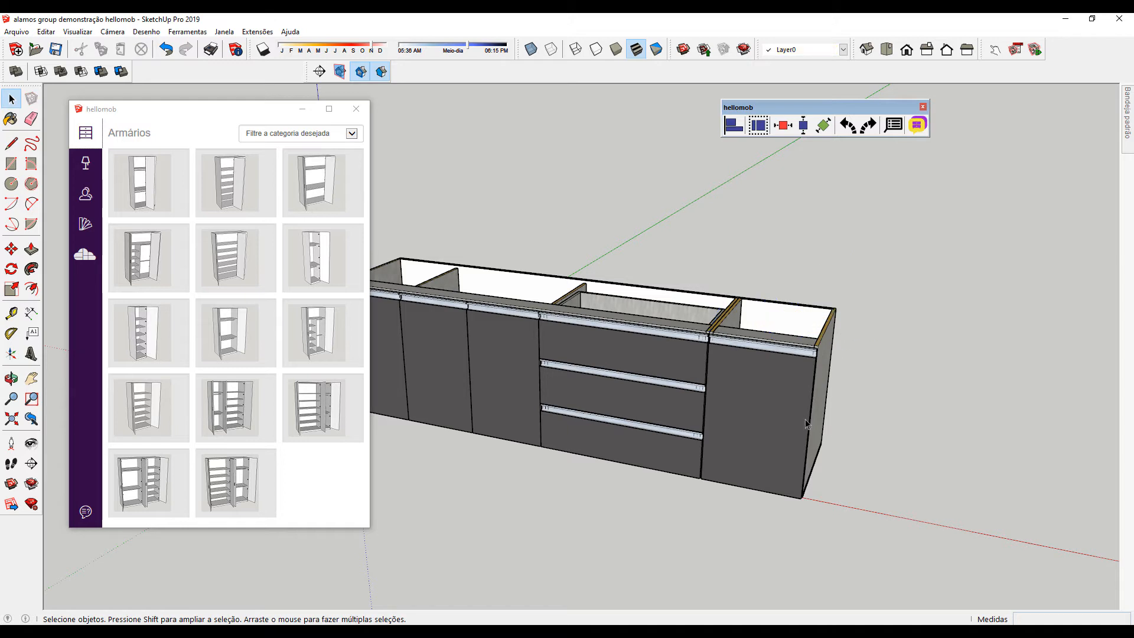
{"action": "scroll", "coordinate": [814, 413], "scroll_direction": "down", "scroll_amount": 5}
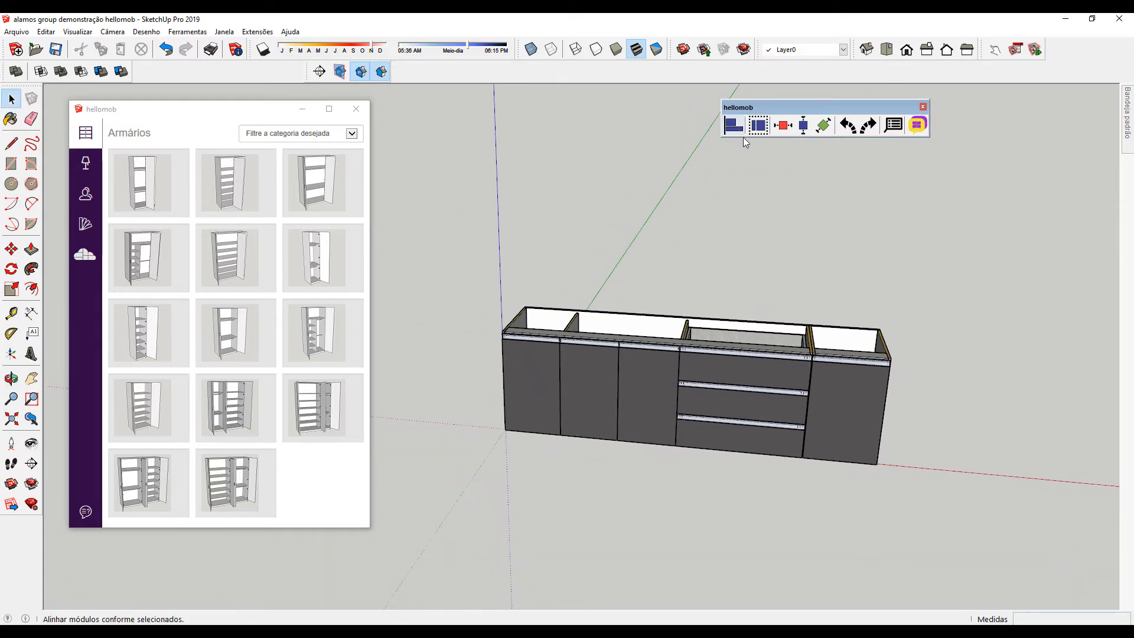
{"action": "middle_click_drag", "start_coordinate": [848, 297], "coordinate": [704, 364]}
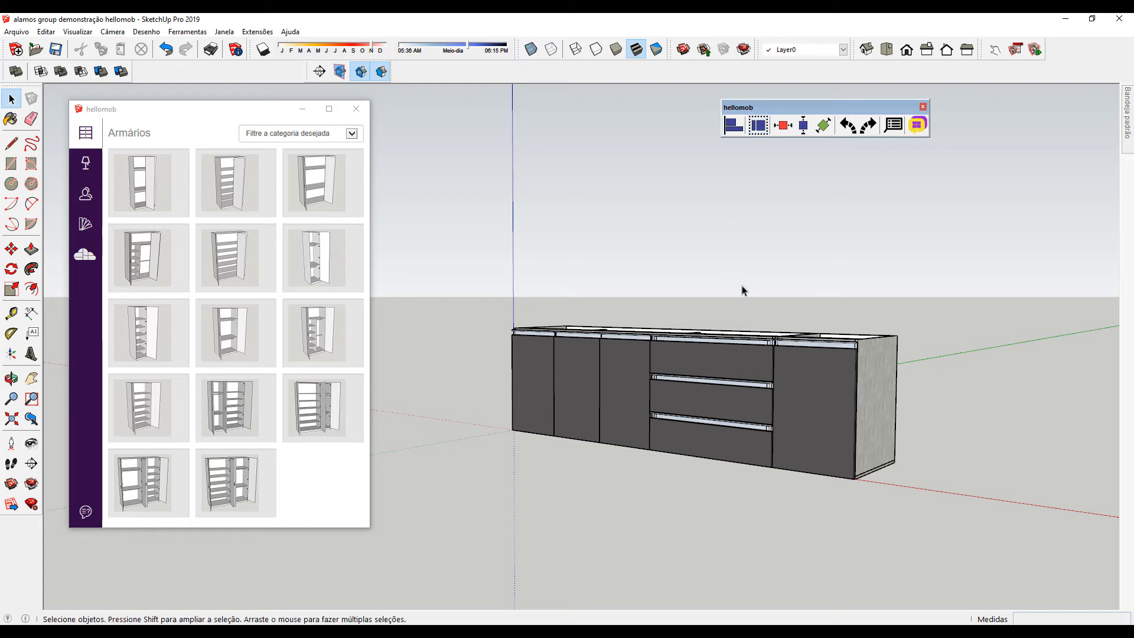
{"action": "middle_click_drag", "start_coordinate": [919, 374], "coordinate": [739, 390]}
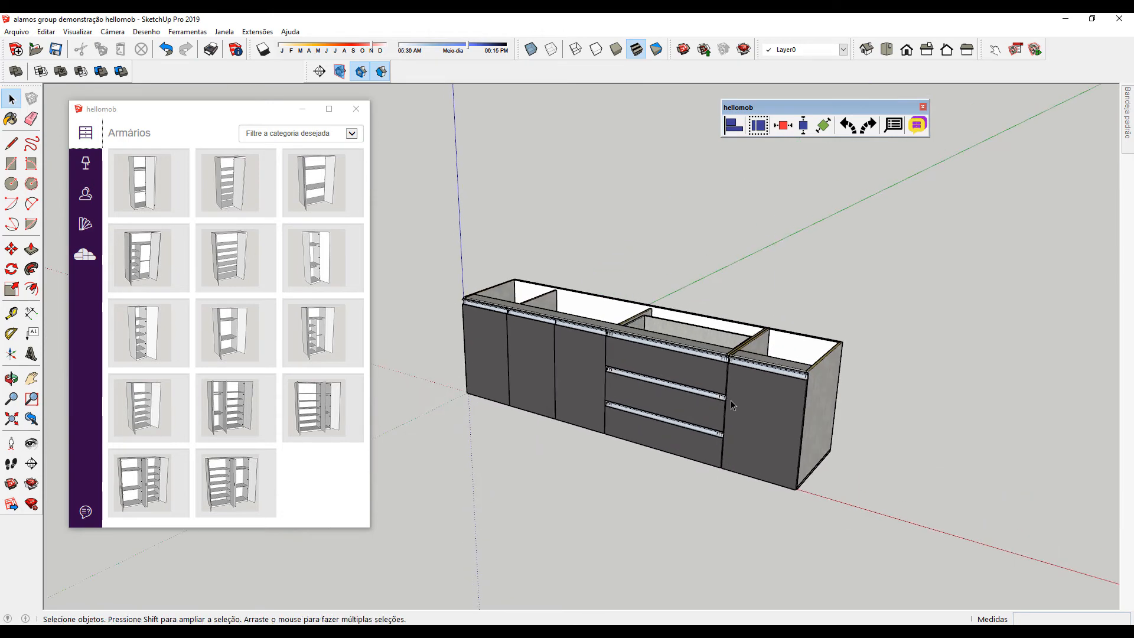
Isolate the end cabinet with the hellomob isolation tool, and bring the rest of the cabinet row back into view
{"action": "scroll", "coordinate": [749, 391], "scroll_direction": "up", "scroll_amount": 6}
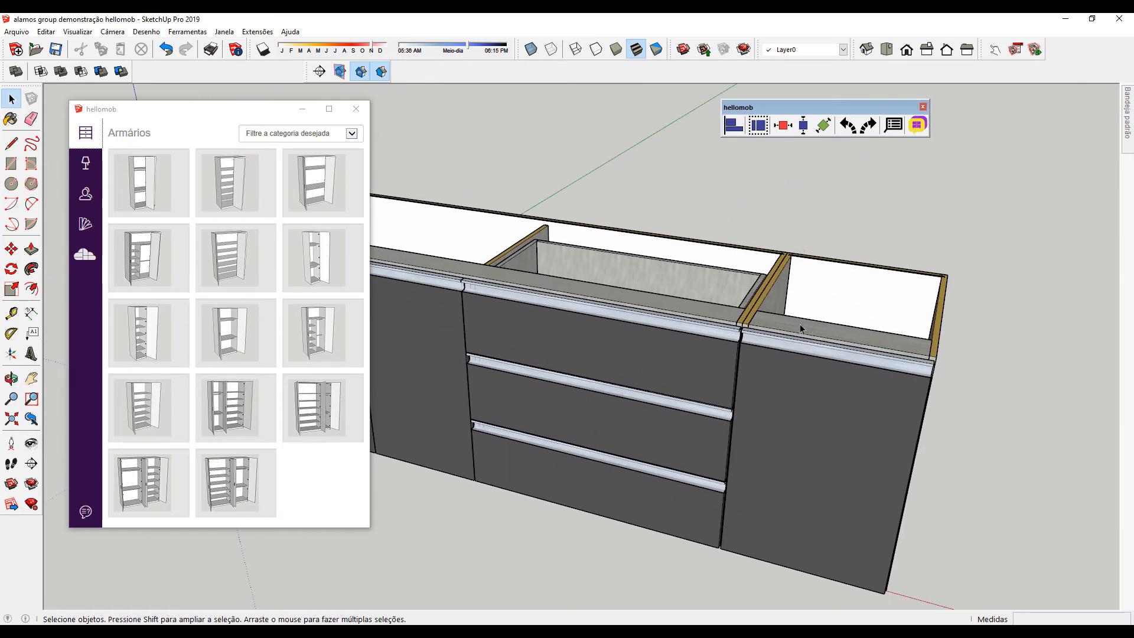
{"action": "scroll", "coordinate": [782, 274], "scroll_direction": "up", "scroll_amount": 2}
{"action": "left_click", "coordinate": [776, 281]}
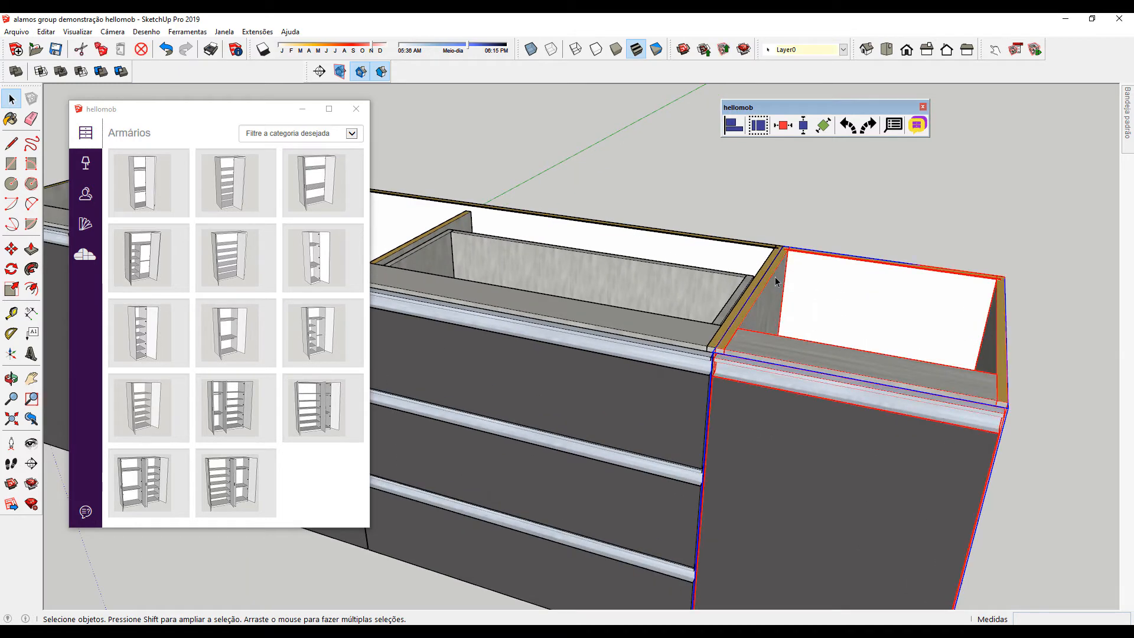
{"action": "middle_click_drag", "start_coordinate": [653, 320], "coordinate": [631, 312]}
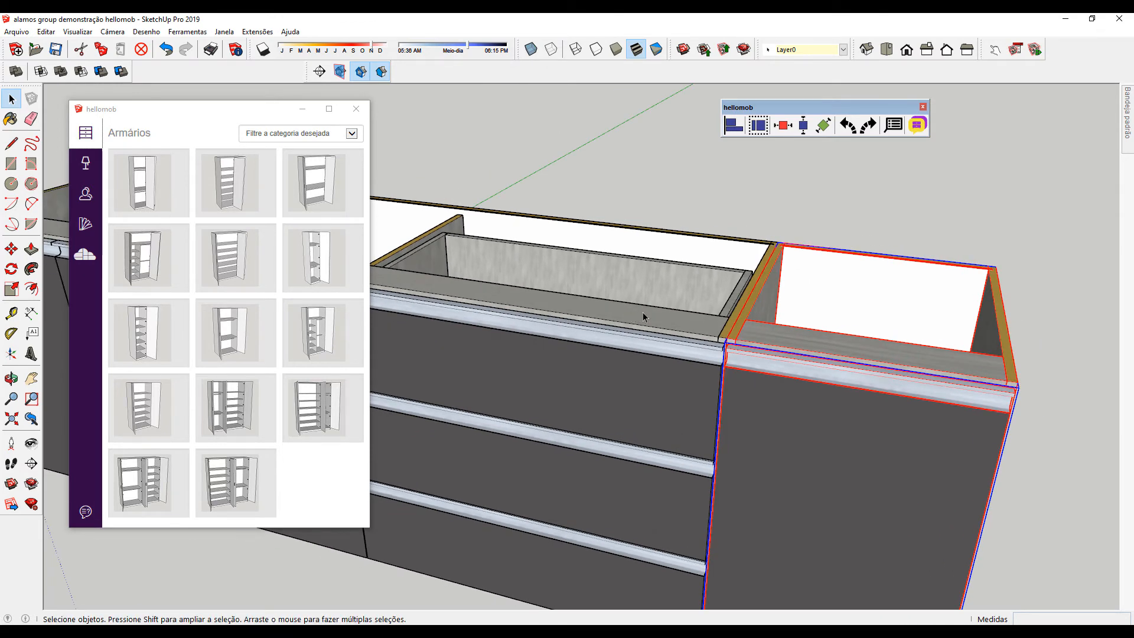
{"action": "middle_click_drag", "start_coordinate": [786, 347], "coordinate": [600, 325]}
{"action": "left_click", "coordinate": [600, 325]}
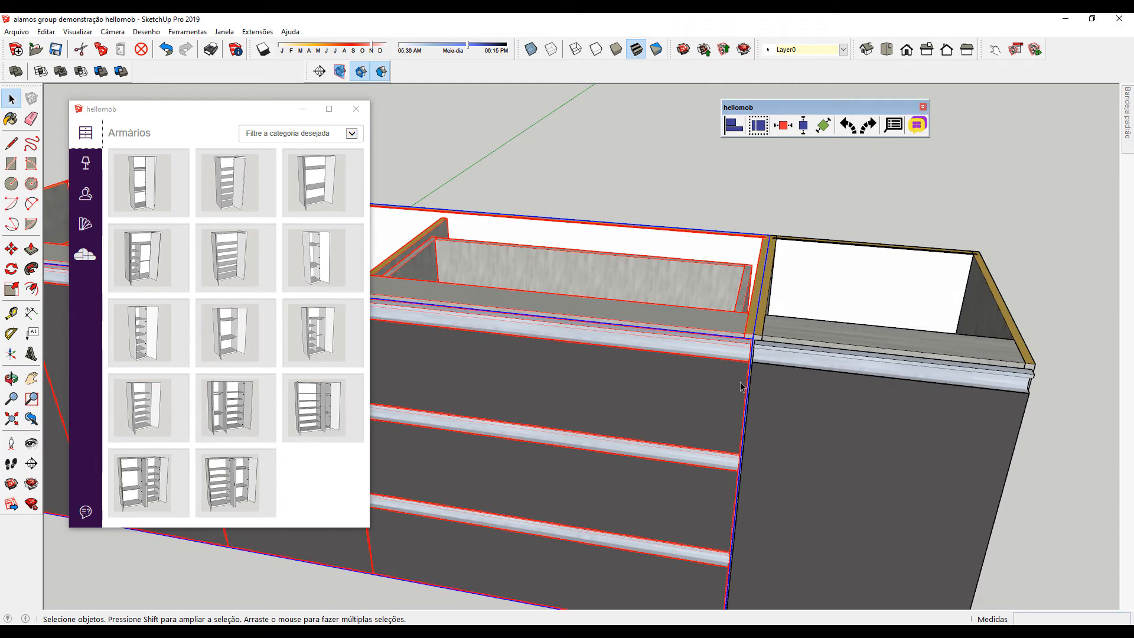
{"action": "left_click", "coordinate": [880, 398]}
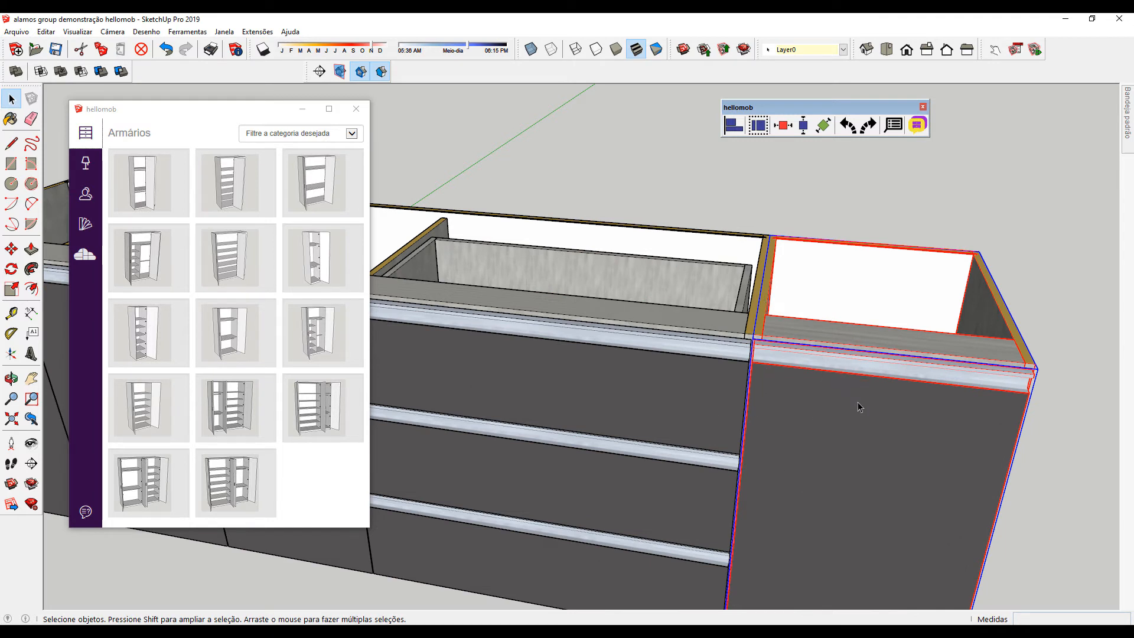
{"action": "left_click", "coordinate": [756, 126]}
{"action": "middle_click_drag", "start_coordinate": [726, 285], "coordinate": [816, 311]}
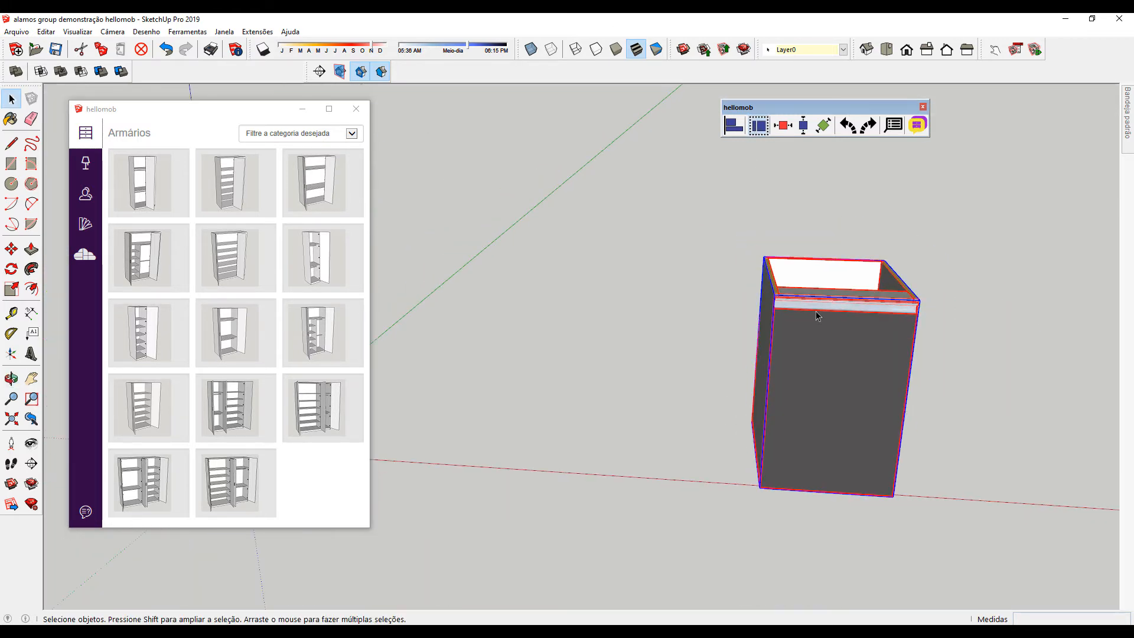
{"action": "scroll", "coordinate": [817, 310], "scroll_direction": "down", "scroll_amount": 2}
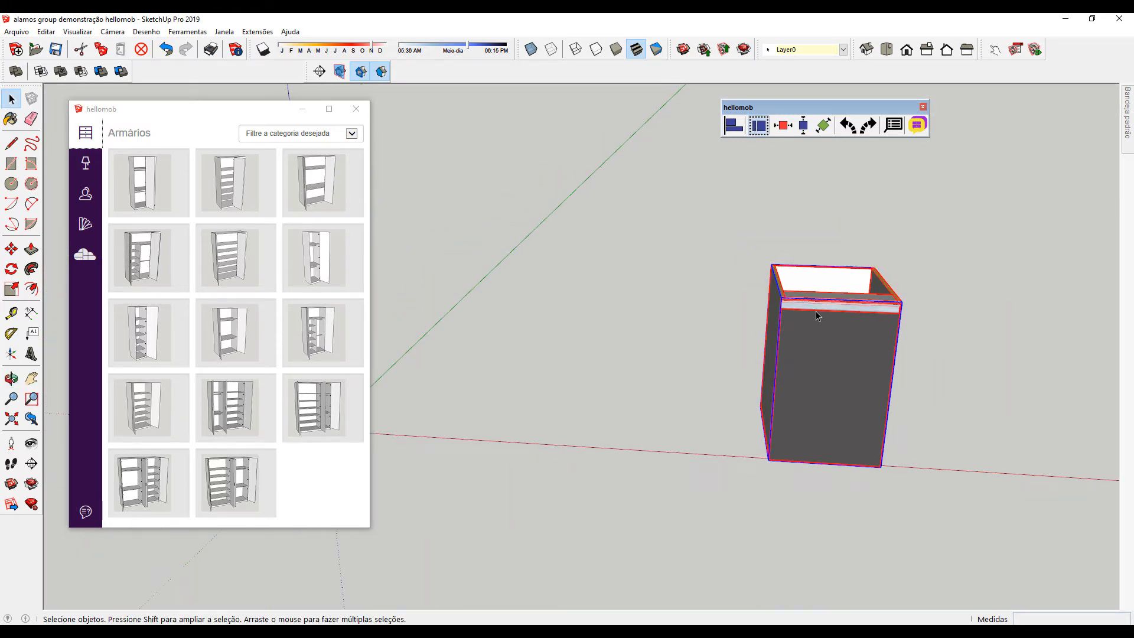
{"action": "left_click", "coordinate": [755, 125]}
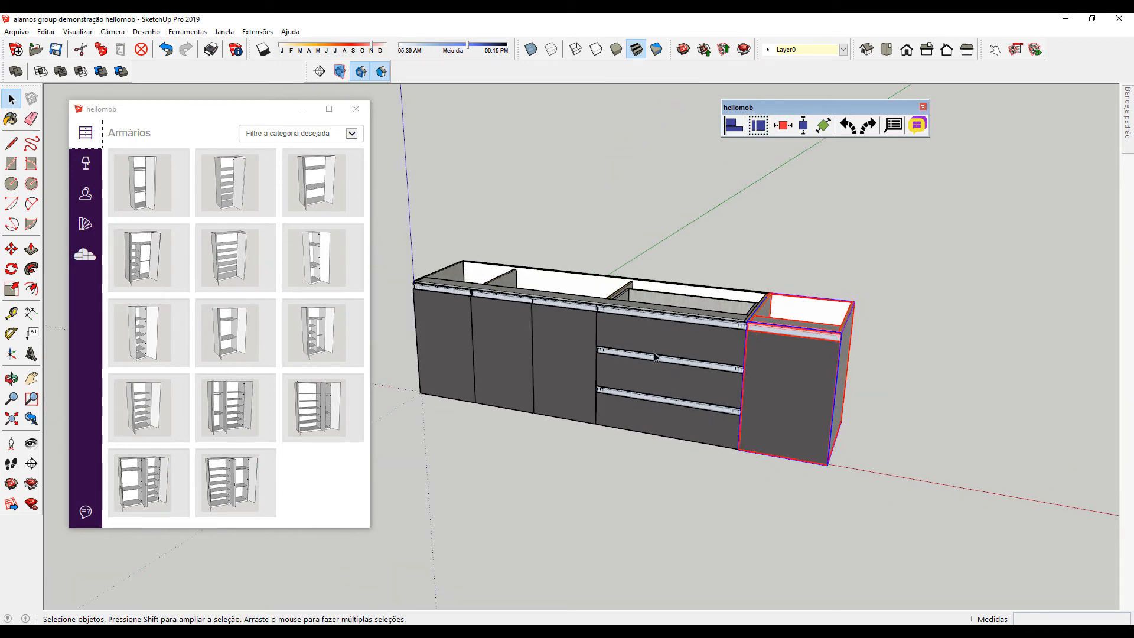
Copy the three-door drawer cabinet and the end cabinet together about 2440 mm along the red axis, beyond the row's end
{"action": "left_click", "coordinate": [720, 373]}
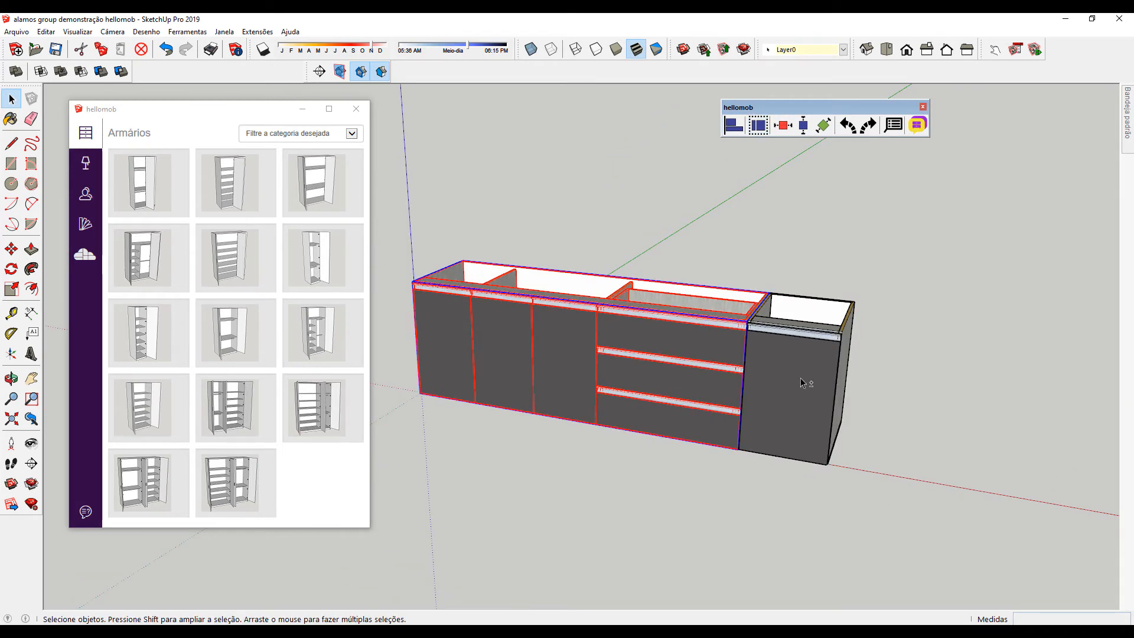
{"action": "left_click", "coordinate": [817, 374], "text": "shift"}
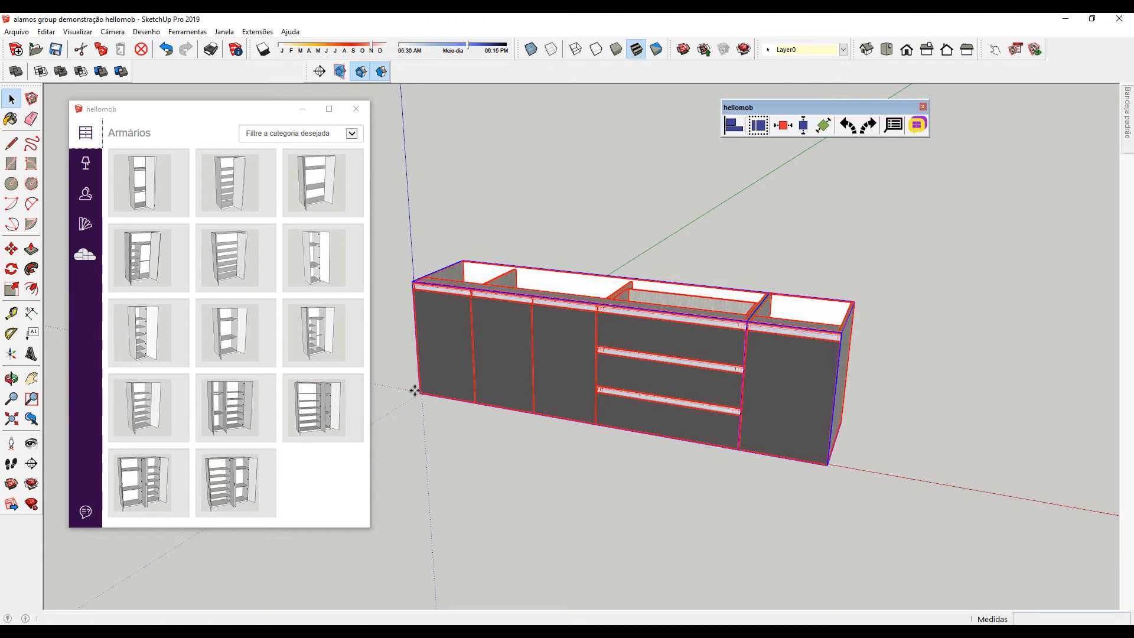
{"action": "key", "text": "m"}
{"action": "key", "text": "ctrl"}
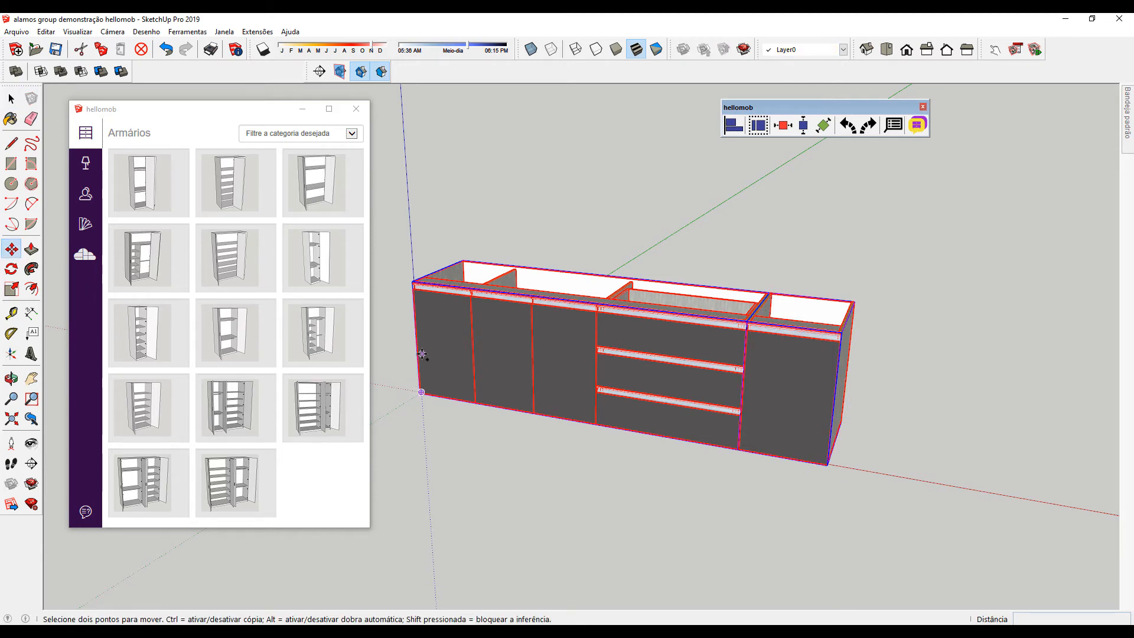
{"action": "left_click", "coordinate": [422, 354]}
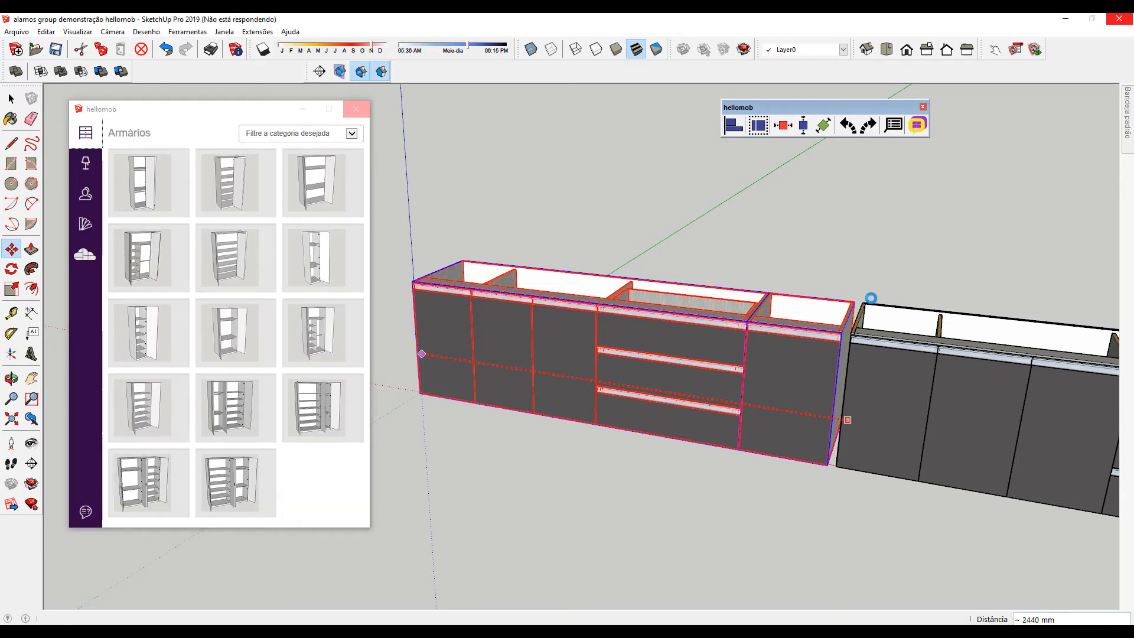
Move the copied cabinets about 40 mm so their upper back corner meets the original end cabinet's upper back corner
{"action": "scroll", "coordinate": [868, 301], "scroll_direction": "up", "scroll_amount": 5}
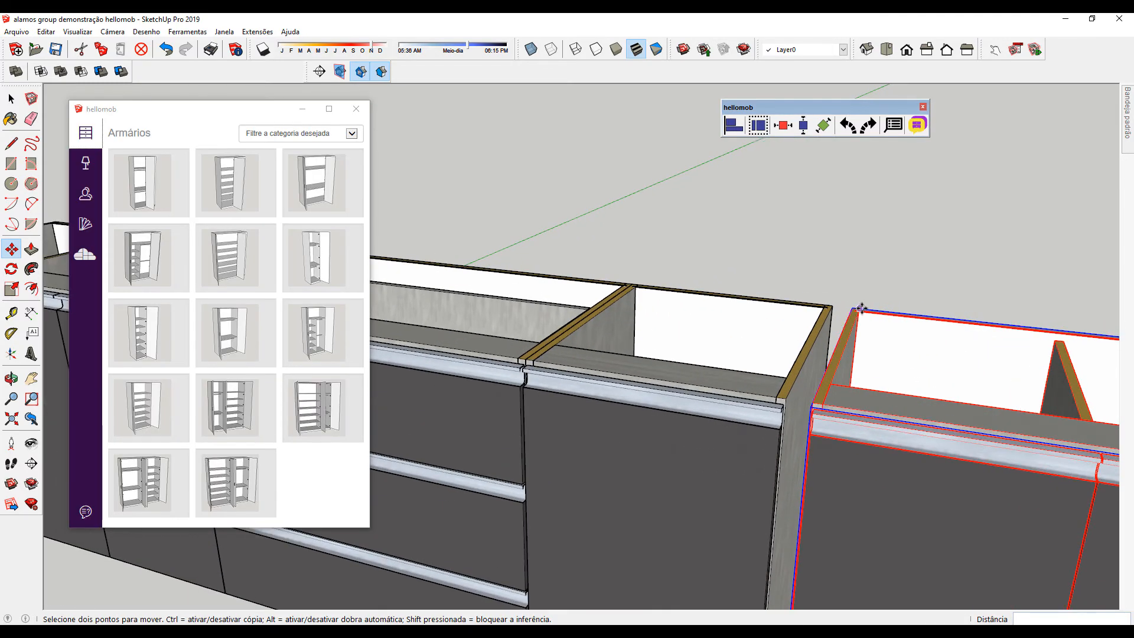
{"action": "scroll", "coordinate": [851, 308], "scroll_direction": "up", "scroll_amount": 2}
{"action": "left_click", "coordinate": [850, 307]}
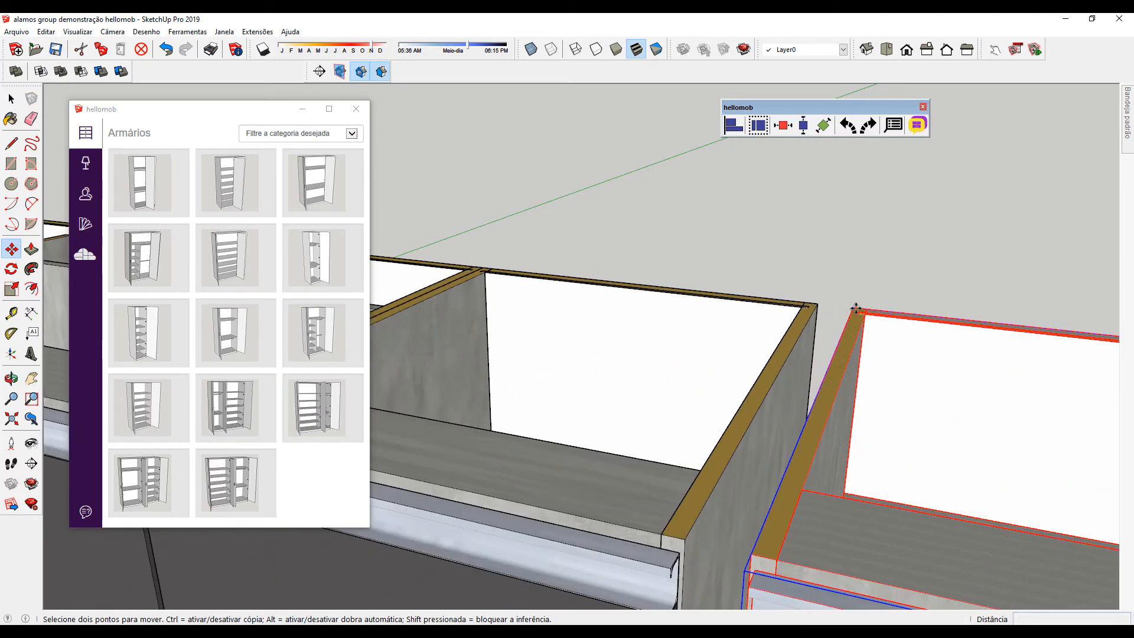
{"action": "left_click", "coordinate": [817, 303]}
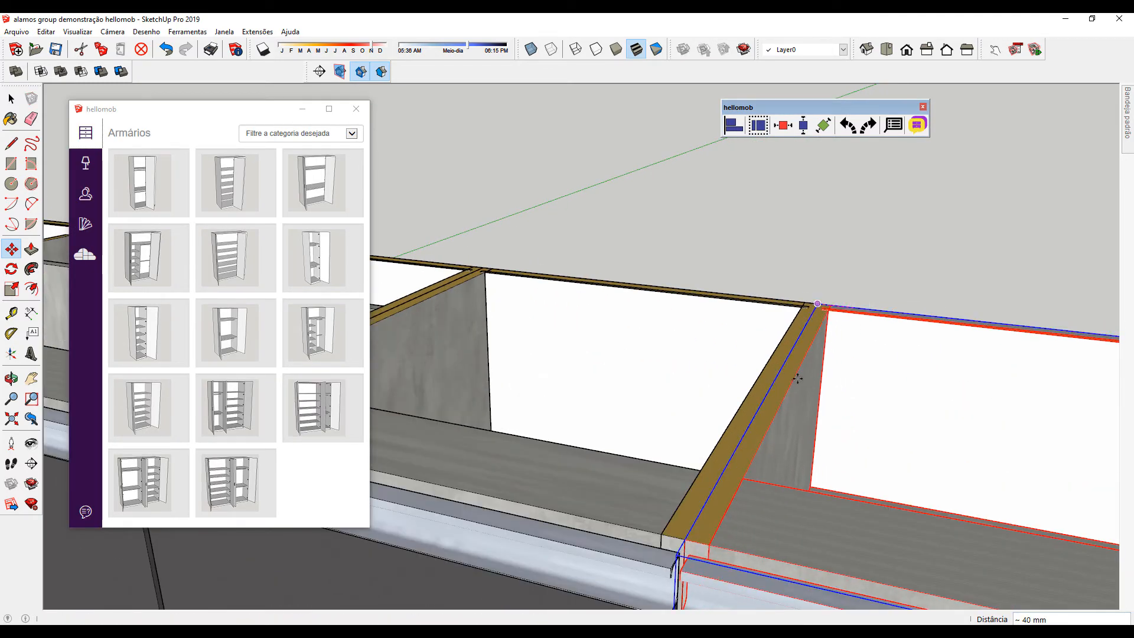
Isolate the original single-door cabinet and its copy together with the hellomob isolation tool, and bring the rest of the row back
{"action": "scroll", "coordinate": [690, 407], "scroll_direction": "down", "scroll_amount": 6}
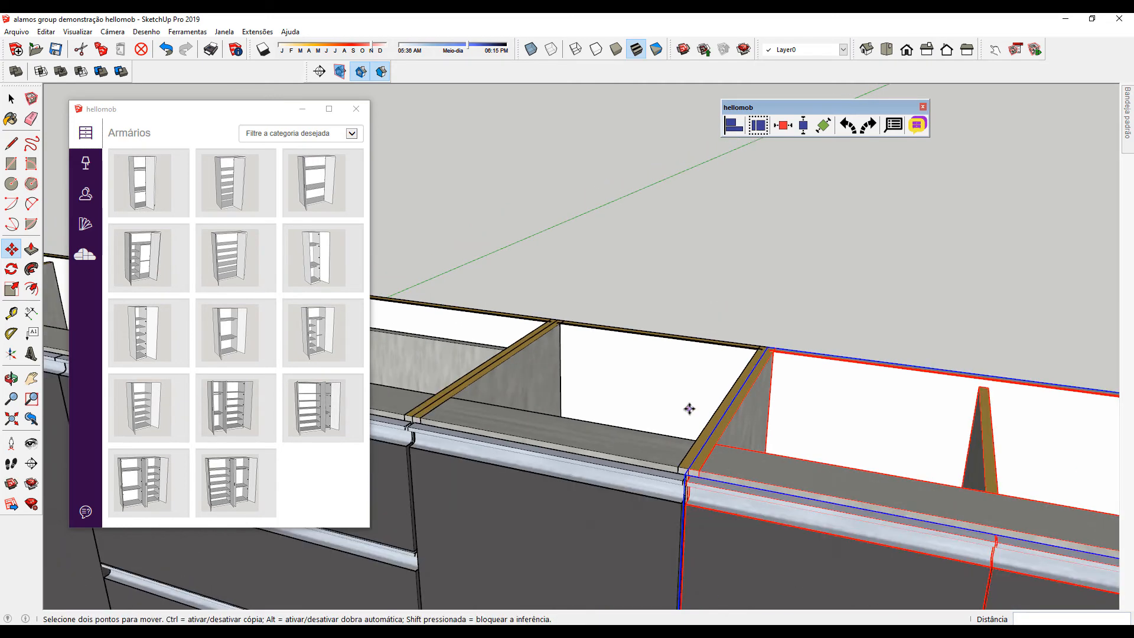
{"action": "middle_click_drag", "start_coordinate": [689, 414], "coordinate": [785, 393]}
{"action": "scroll", "coordinate": [735, 329], "scroll_direction": "down", "scroll_amount": 1}
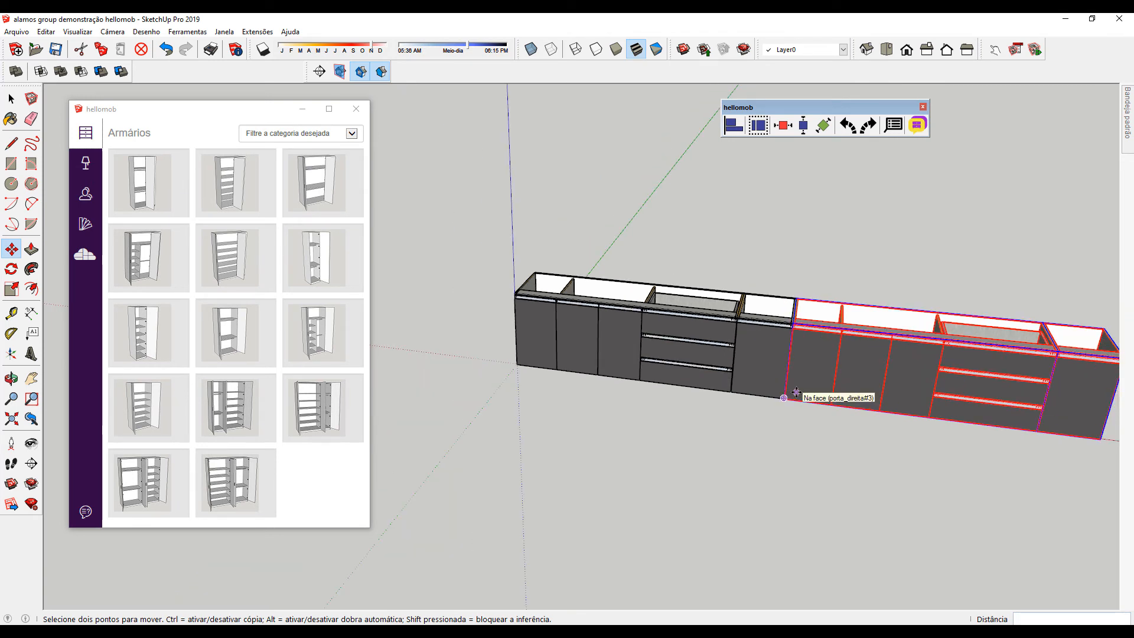
{"action": "scroll", "coordinate": [945, 348], "scroll_direction": "up", "scroll_amount": 2}
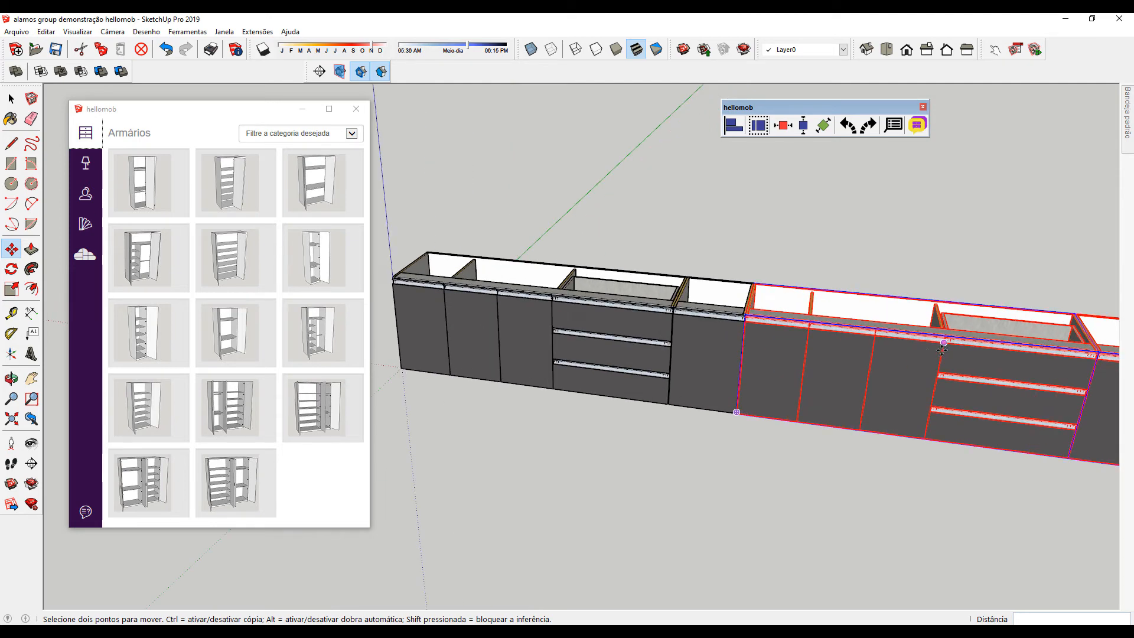
{"action": "key", "text": "space"}
{"action": "left_click", "coordinate": [848, 233]}
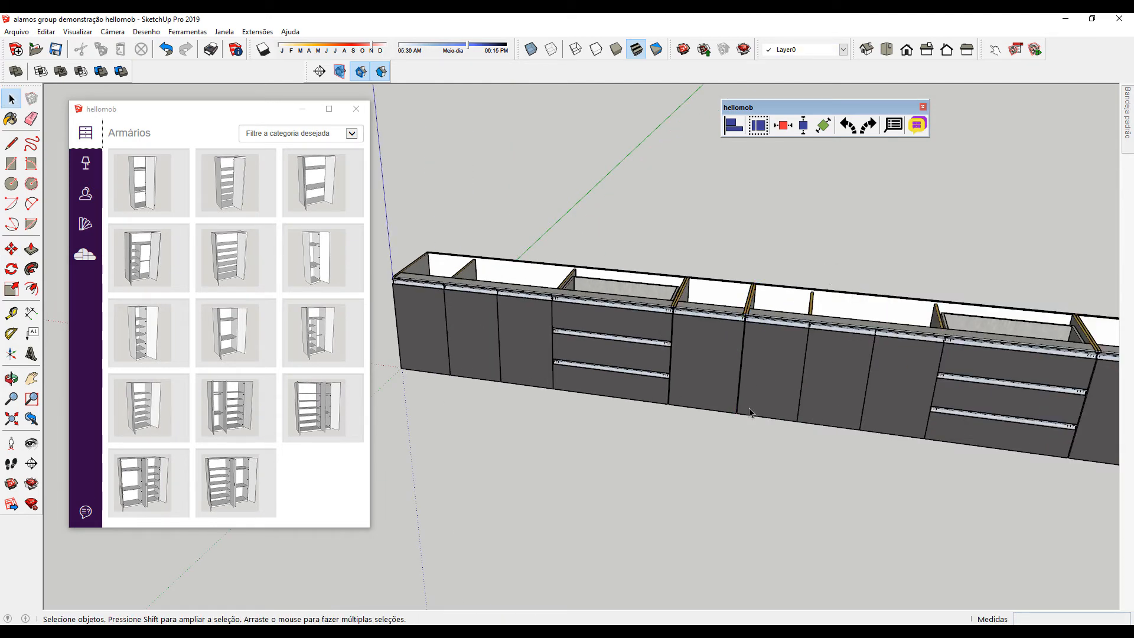
{"action": "left_click", "coordinate": [703, 345]}
{"action": "scroll", "coordinate": [930, 395], "scroll_direction": "down", "scroll_amount": 5}
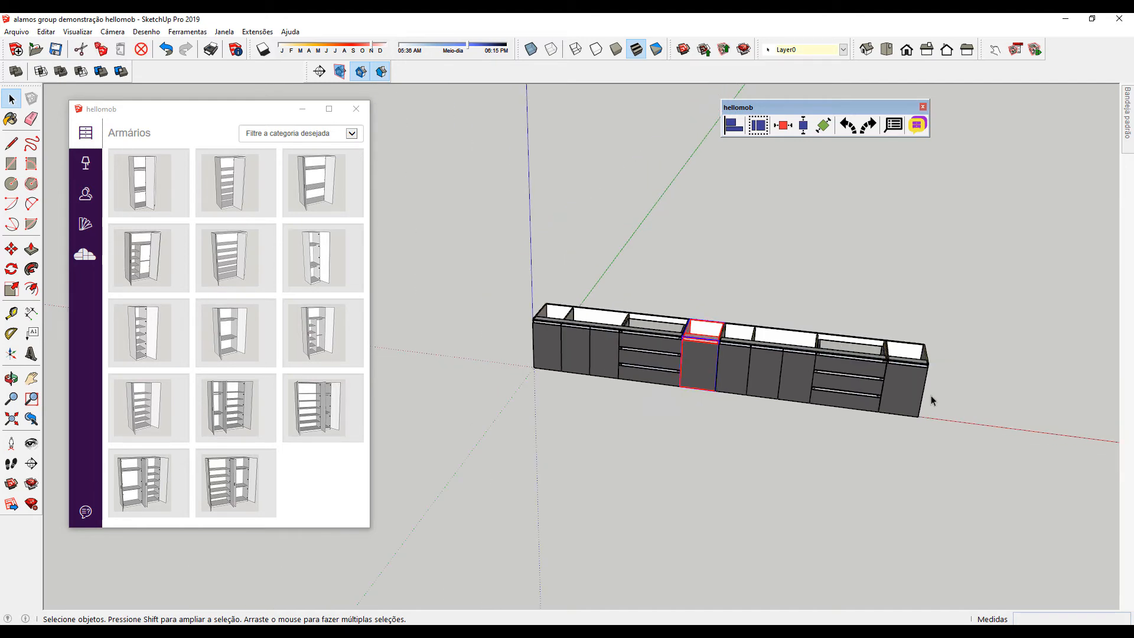
{"action": "left_click", "coordinate": [905, 385], "text": "shift"}
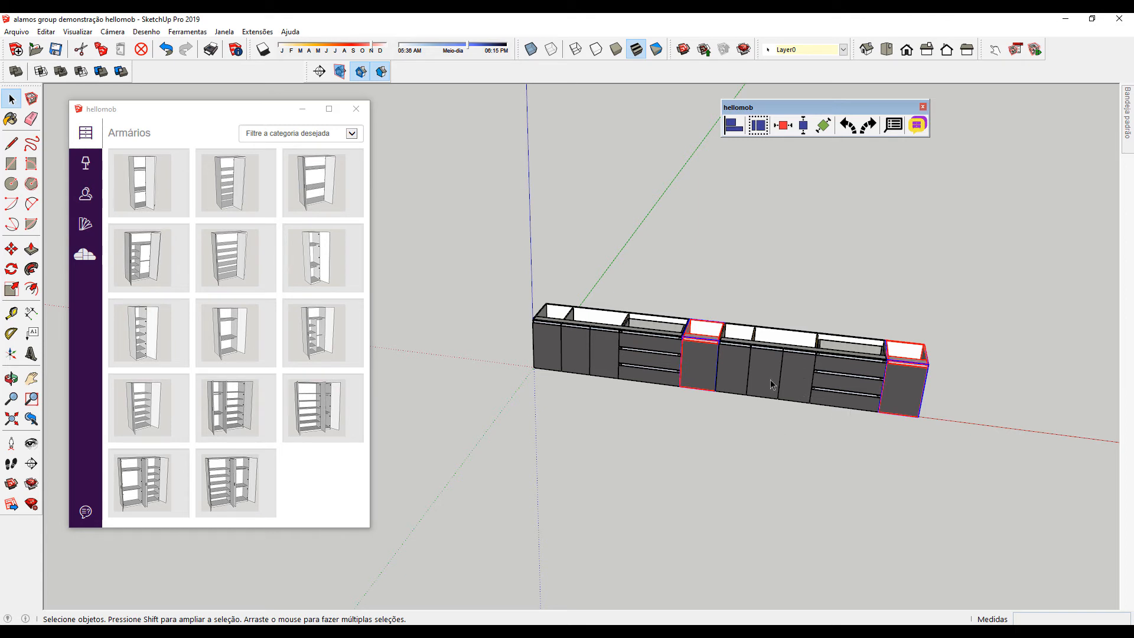
{"action": "left_click", "coordinate": [762, 129]}
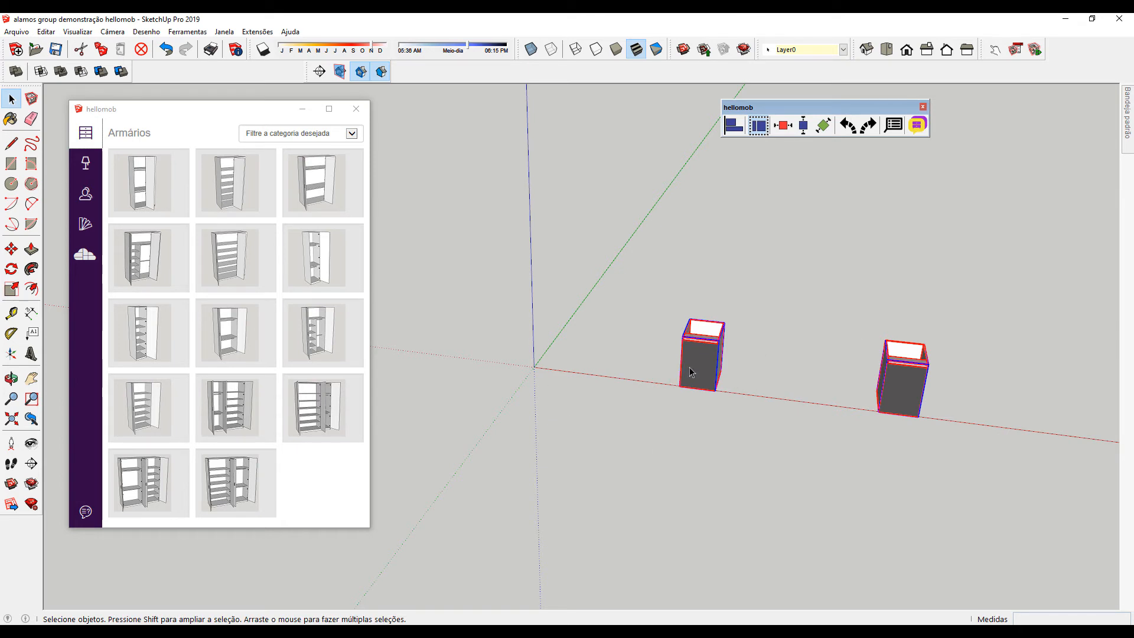
{"action": "left_click", "coordinate": [759, 126]}
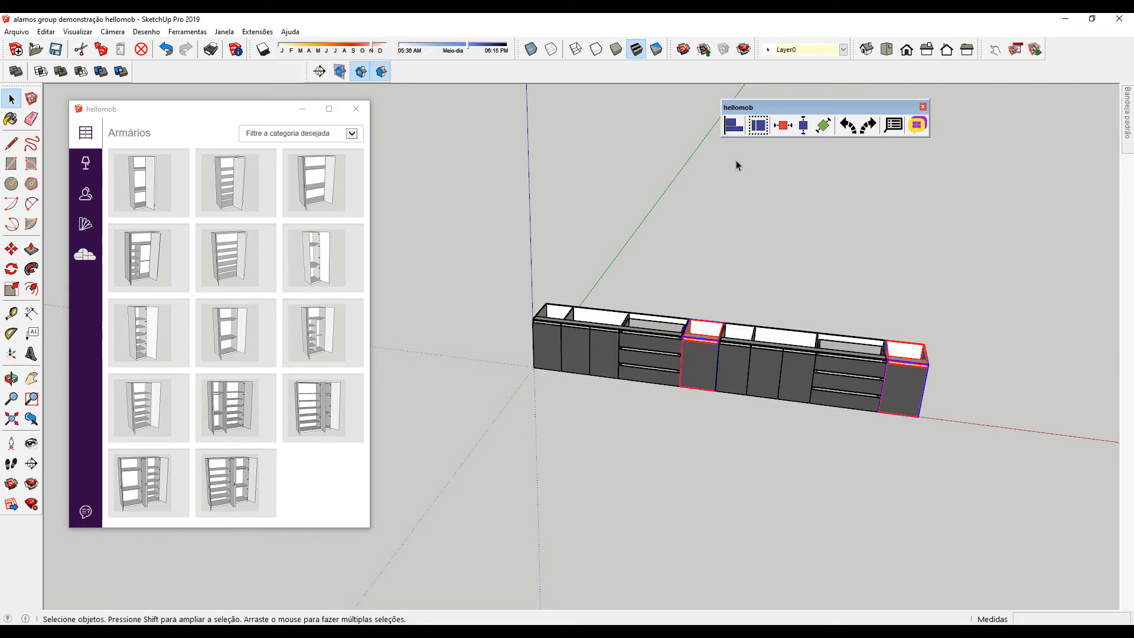
Isolate the copied three-door drawer cabinet and build a box in front of it by extruding a rectangle of about 772 by 943 mm
{"action": "left_click", "coordinate": [811, 368]}
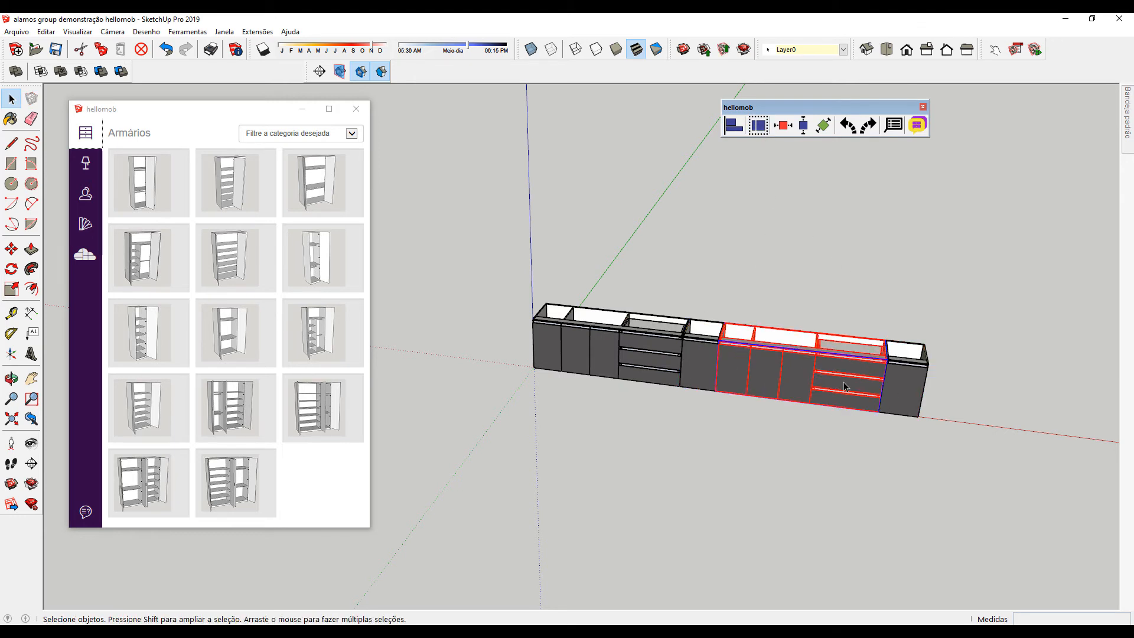
{"action": "left_click", "coordinate": [757, 127]}
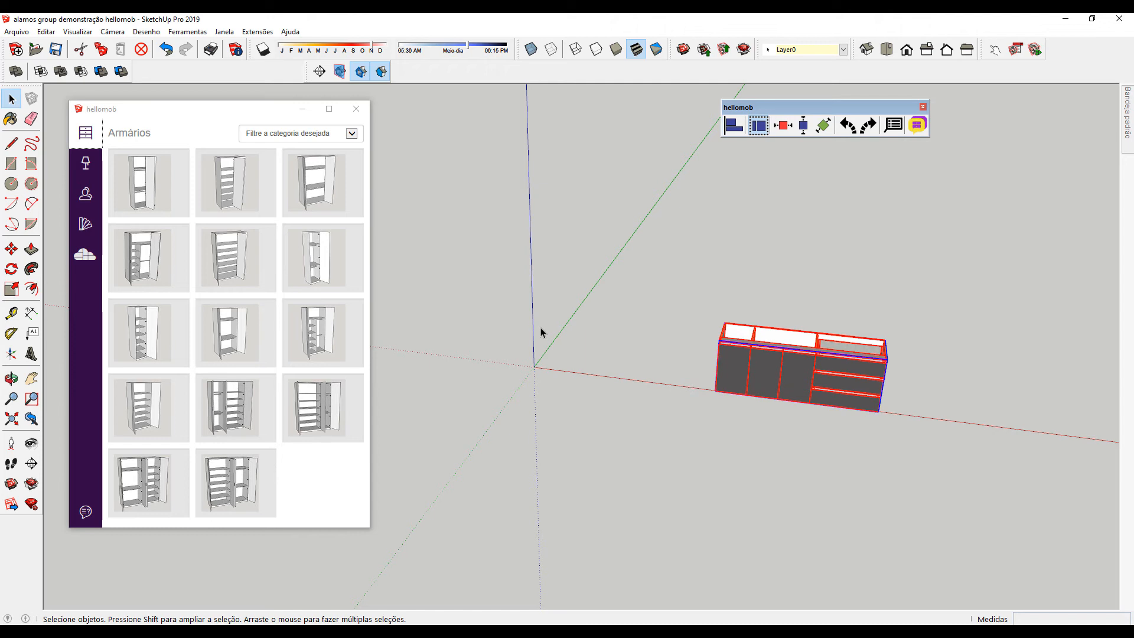
{"action": "mouse_move", "coordinate": [590, 381]}
{"action": "middle_mouse_down"}
{"action": "mouse_move", "coordinate": [557, 446]}
{"action": "mouse_move", "coordinate": [554, 489]}
{"action": "middle_mouse_up"}
{"action": "left_click", "coordinate": [550, 500]}
{"action": "left_click", "coordinate": [634, 471]}
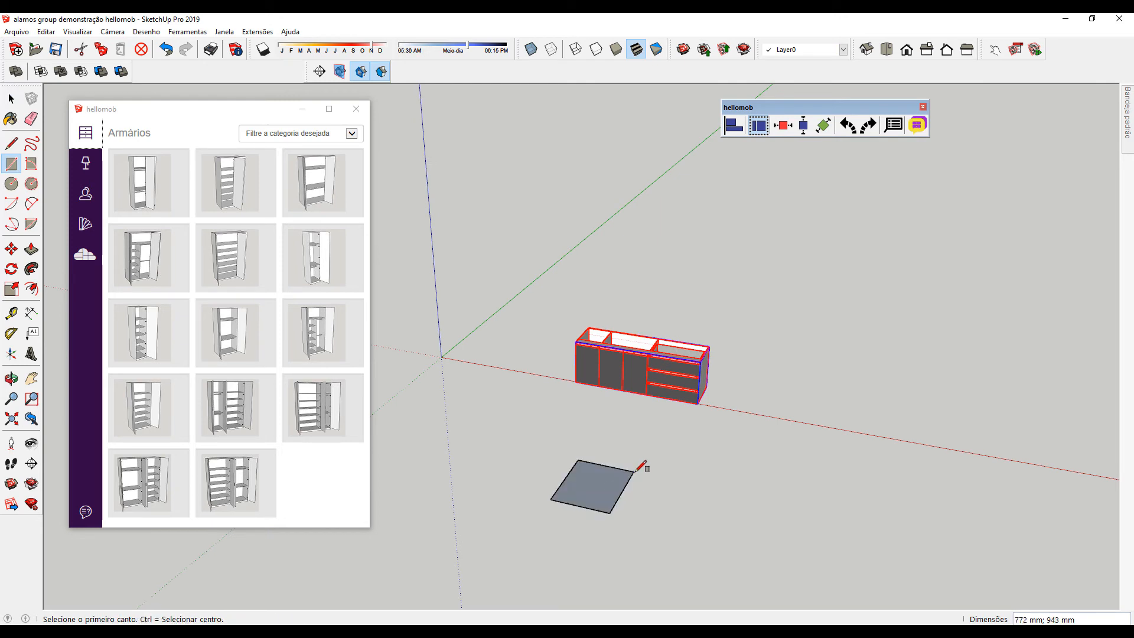
{"action": "key", "text": "p"}
{"action": "left_click", "coordinate": [596, 493]}
{"action": "left_click", "coordinate": [592, 454]}
{"action": "key", "text": "space"}
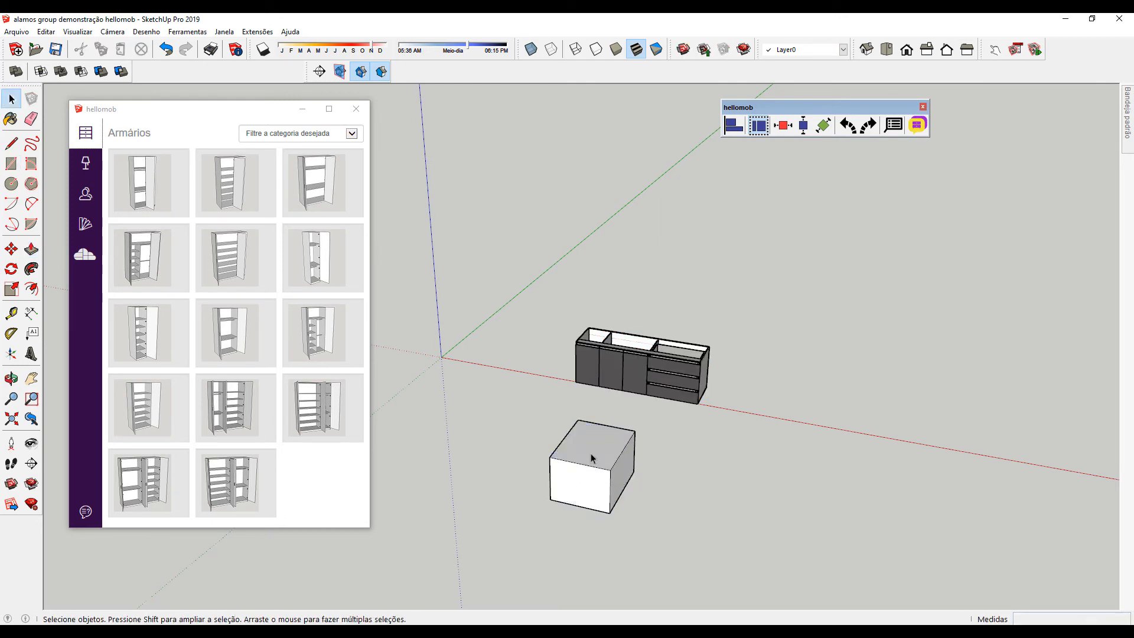
Make the whole box a group and bring the hidden cabinets back into view
{"action": "triple_click", "coordinate": [592, 458]}
{"action": "right_click", "coordinate": [590, 455]}
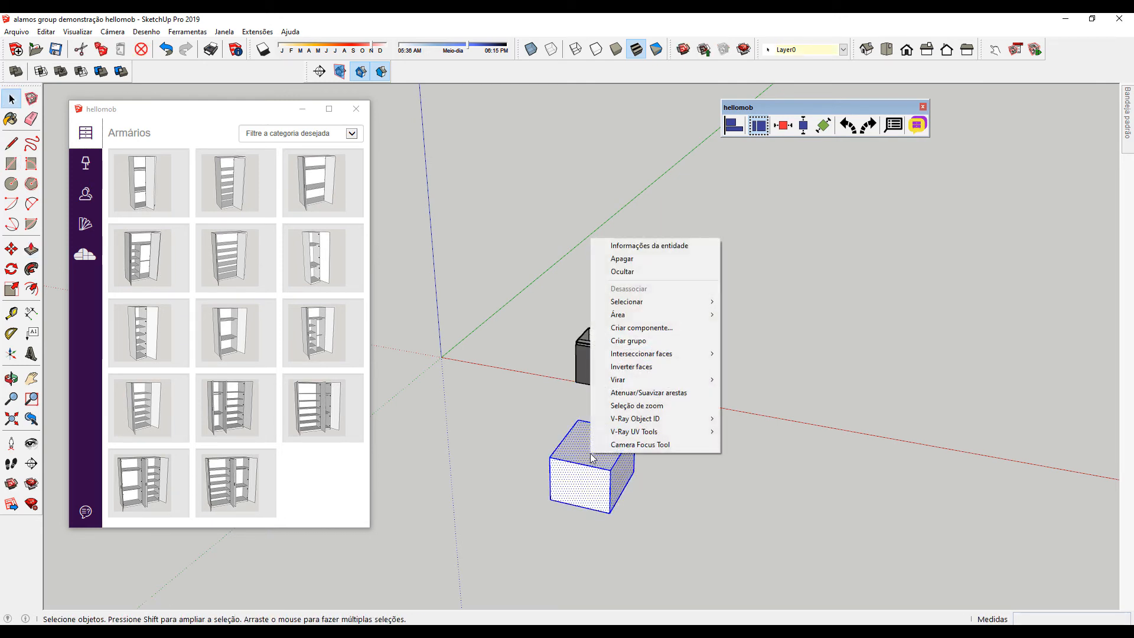
{"action": "left_click", "coordinate": [641, 362]}
{"action": "left_click", "coordinate": [562, 205]}
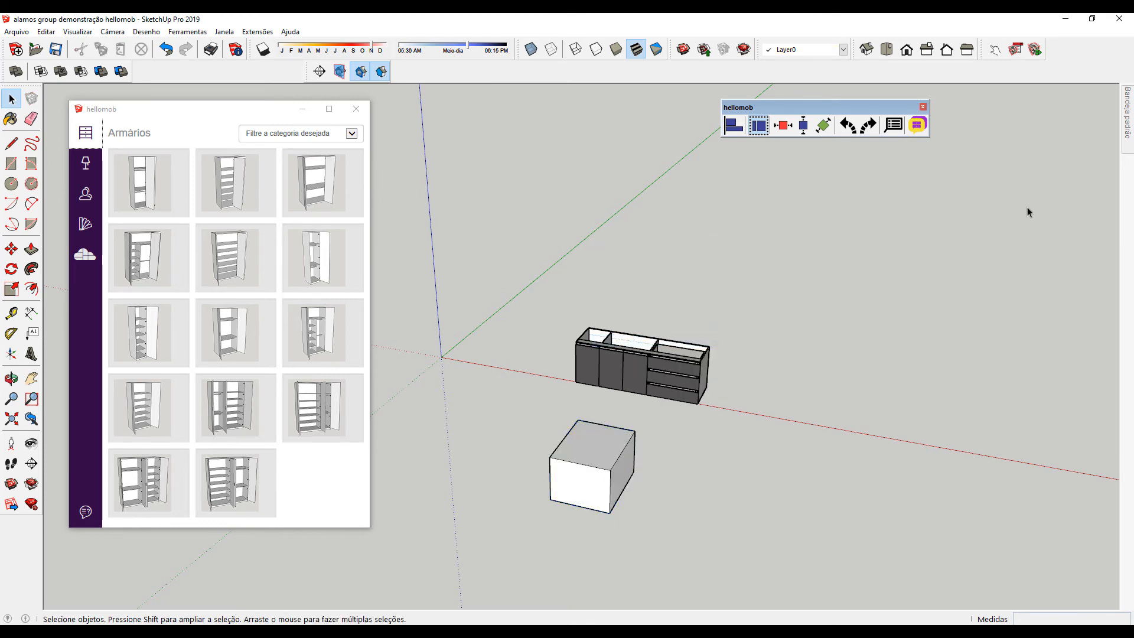
{"action": "left_click", "coordinate": [785, 124]}
Isolate the grouped box with the hellomob isolation tool so the cabinet row is hidden
{"action": "middle_click_drag", "start_coordinate": [835, 274], "coordinate": [678, 506]}
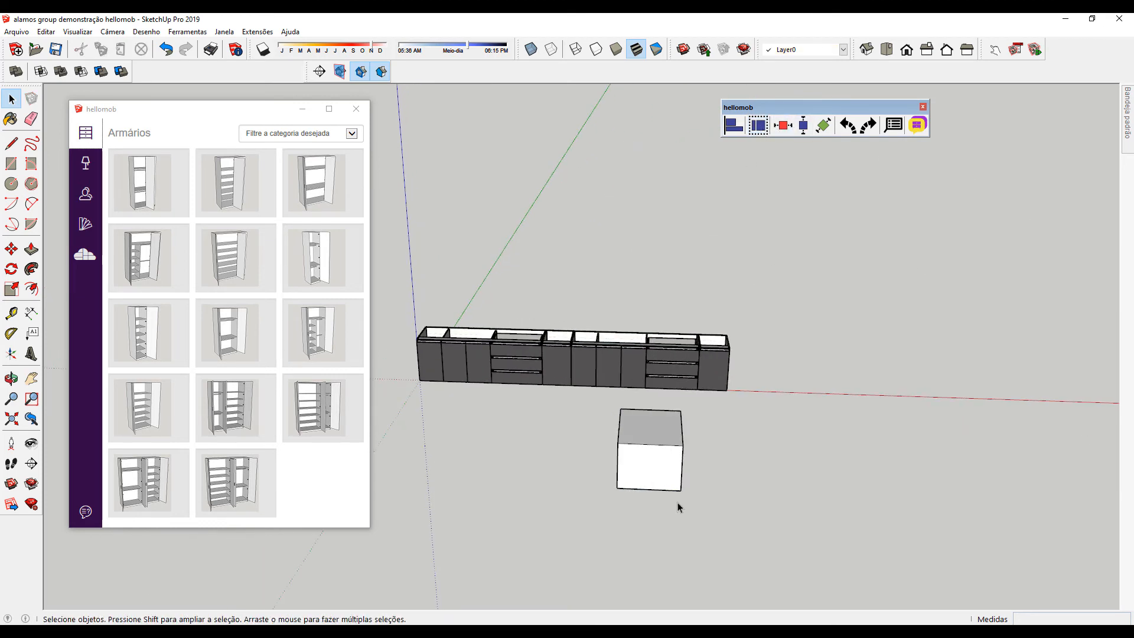
{"action": "left_click", "coordinate": [620, 460]}
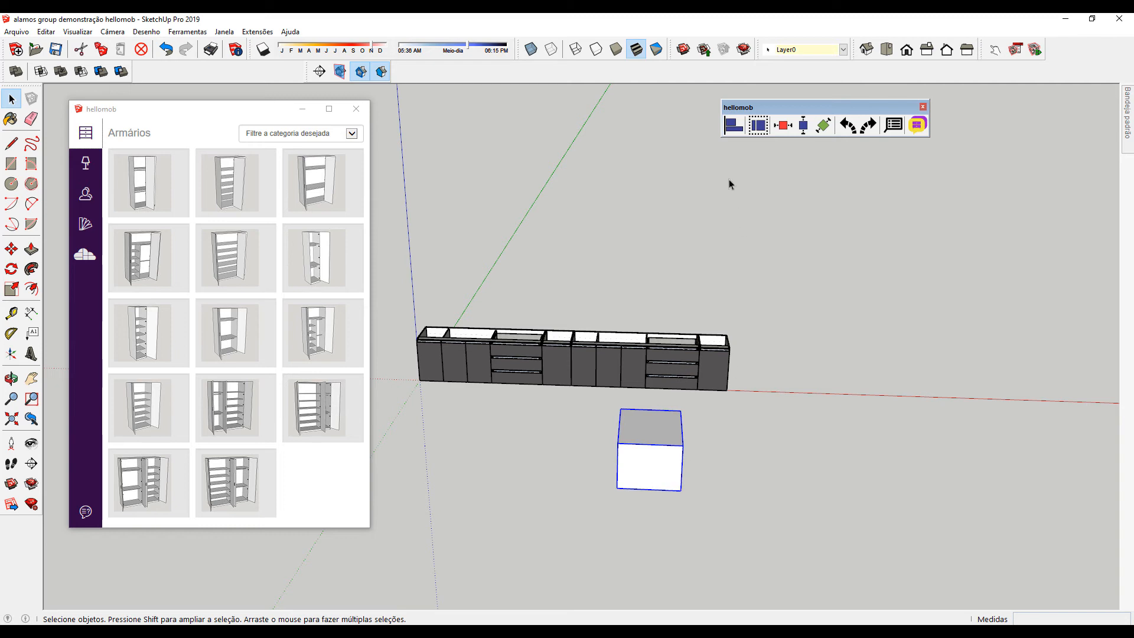
{"action": "left_click", "coordinate": [758, 126]}
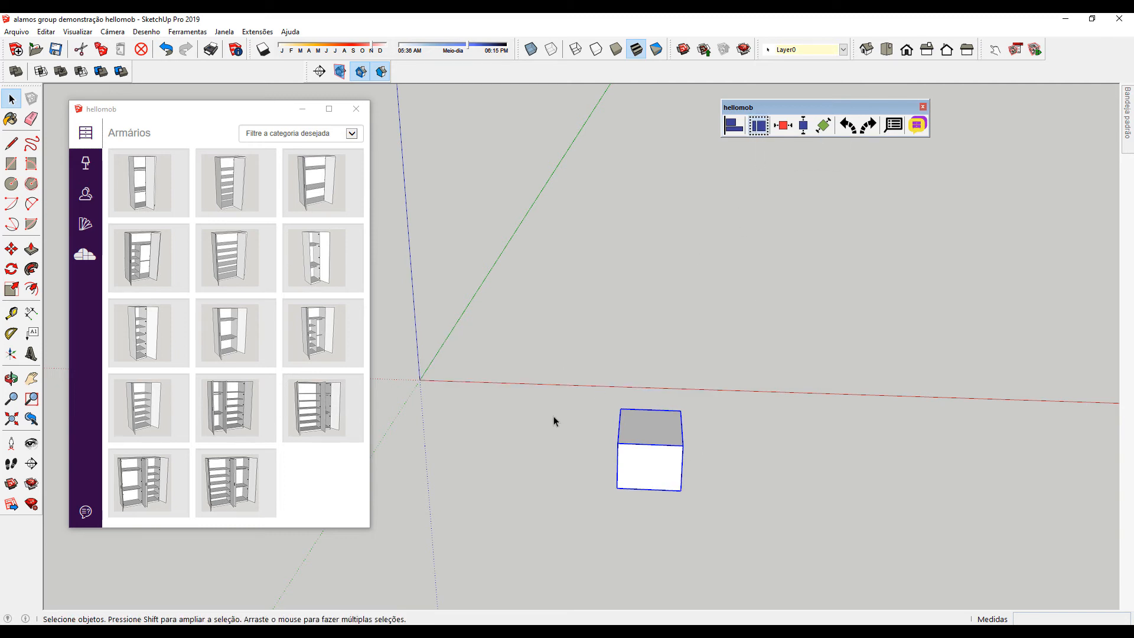
{"action": "middle_click_drag", "start_coordinate": [828, 514], "coordinate": [717, 293]}
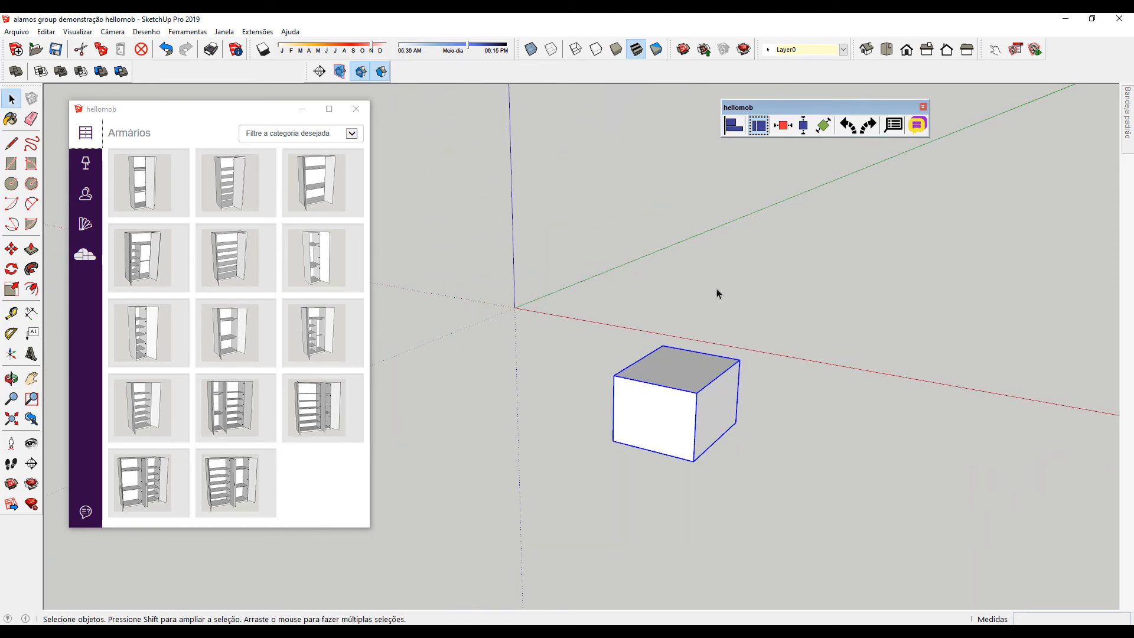
Bring the cabinet row back into view and delete the box in front of it
{"action": "left_click", "coordinate": [760, 128]}
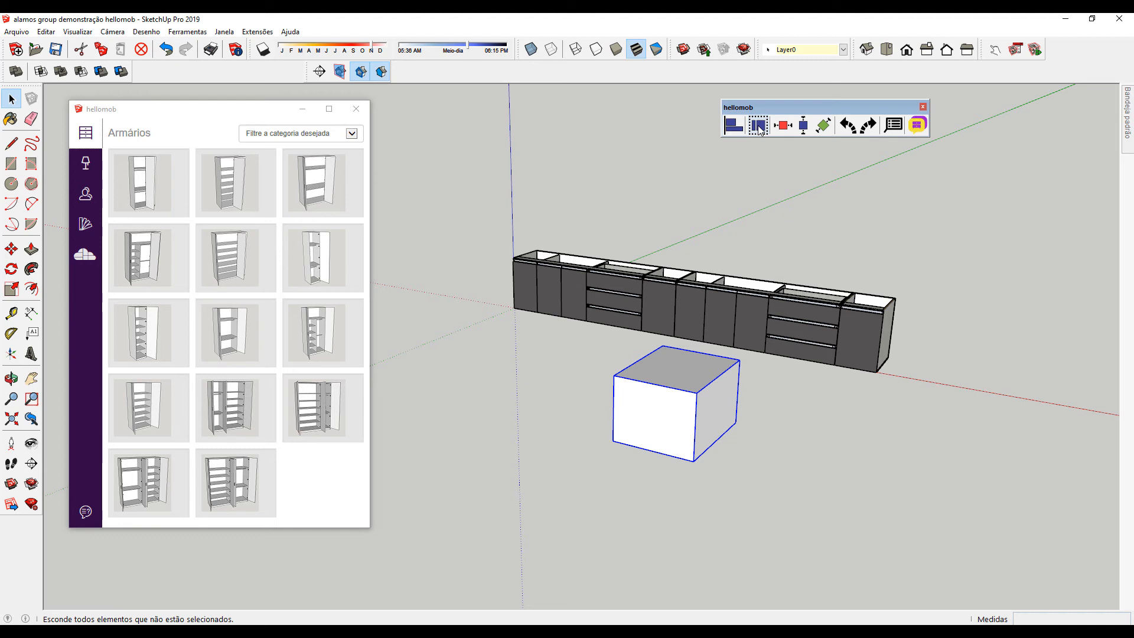
{"action": "middle_click_drag", "start_coordinate": [640, 388], "coordinate": [830, 413]}
{"action": "key", "text": "Delete"}
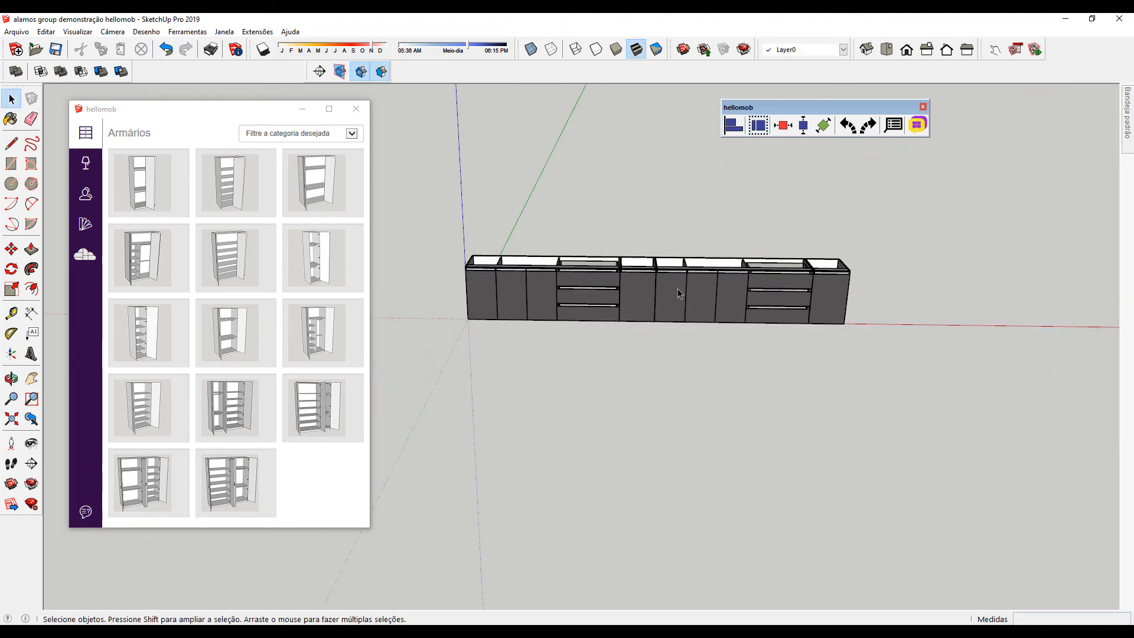
Insert the Balcão forno embutido module beside the copied end cabinet, anchored at its lower right back (fundo)
{"action": "scroll", "coordinate": [676, 288], "scroll_direction": "up", "scroll_amount": 2}
{"action": "middle_click_drag", "start_coordinate": [715, 356], "coordinate": [799, 359], "text": "shift"}
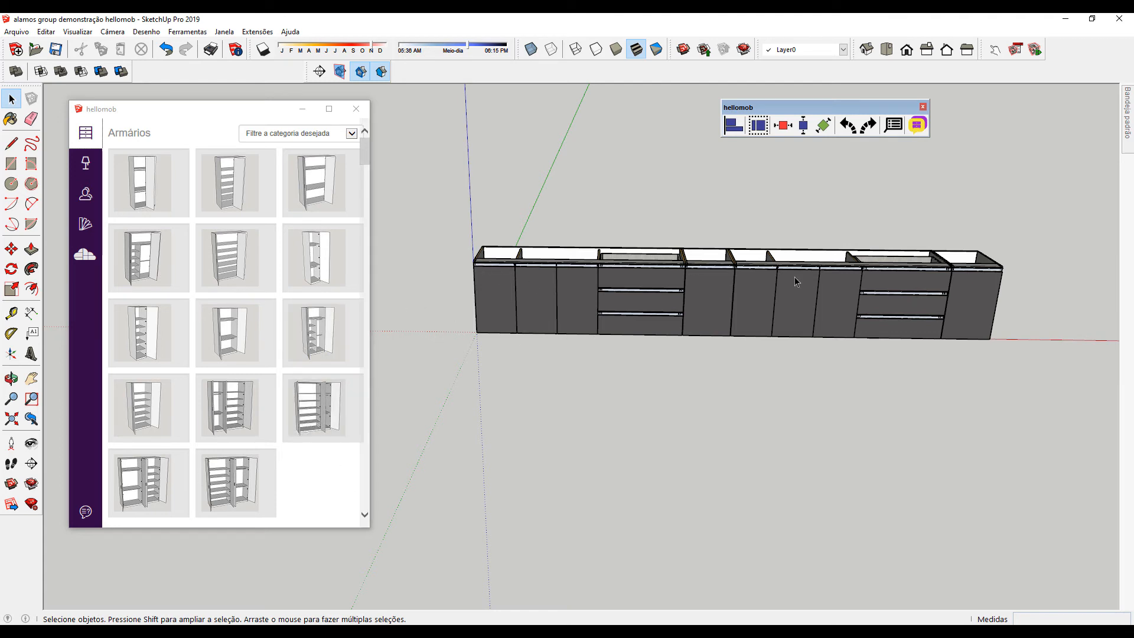
{"action": "left_click", "coordinate": [983, 297]}
{"action": "scroll", "coordinate": [280, 331], "scroll_direction": "down", "scroll_amount": 5}
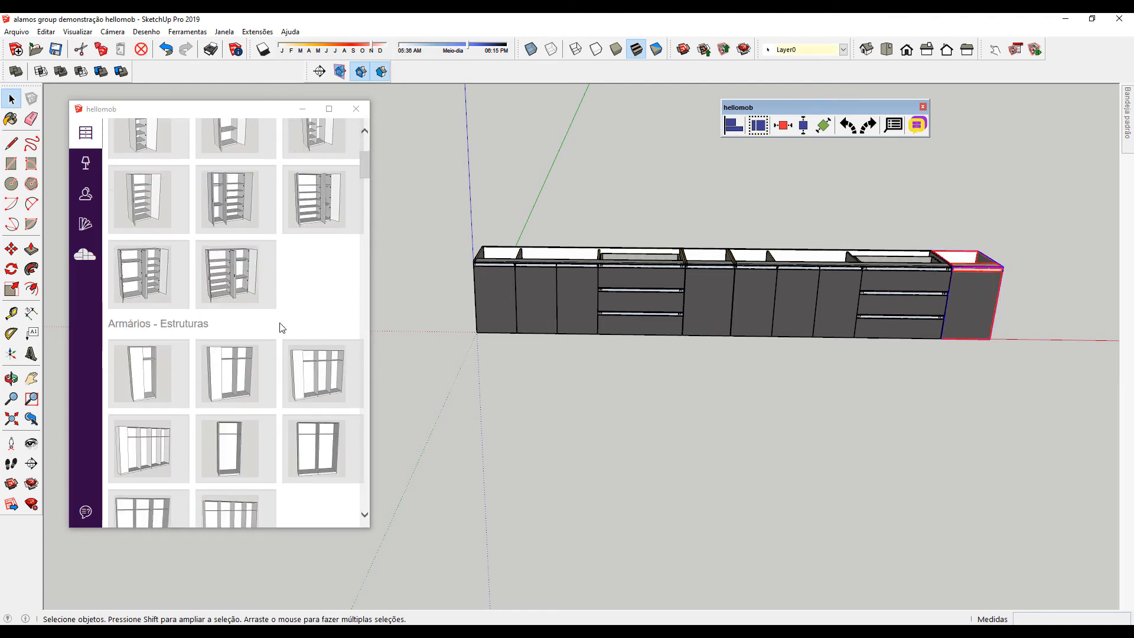
{"action": "scroll", "coordinate": [280, 337], "scroll_direction": "down", "scroll_amount": 12}
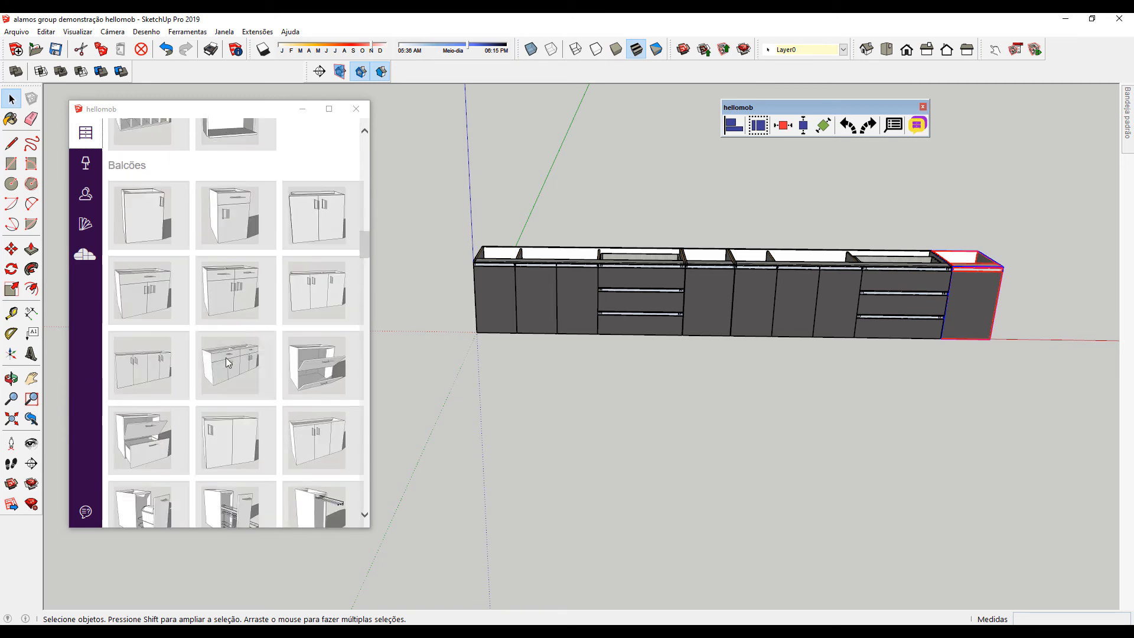
{"action": "left_click", "coordinate": [175, 402]}
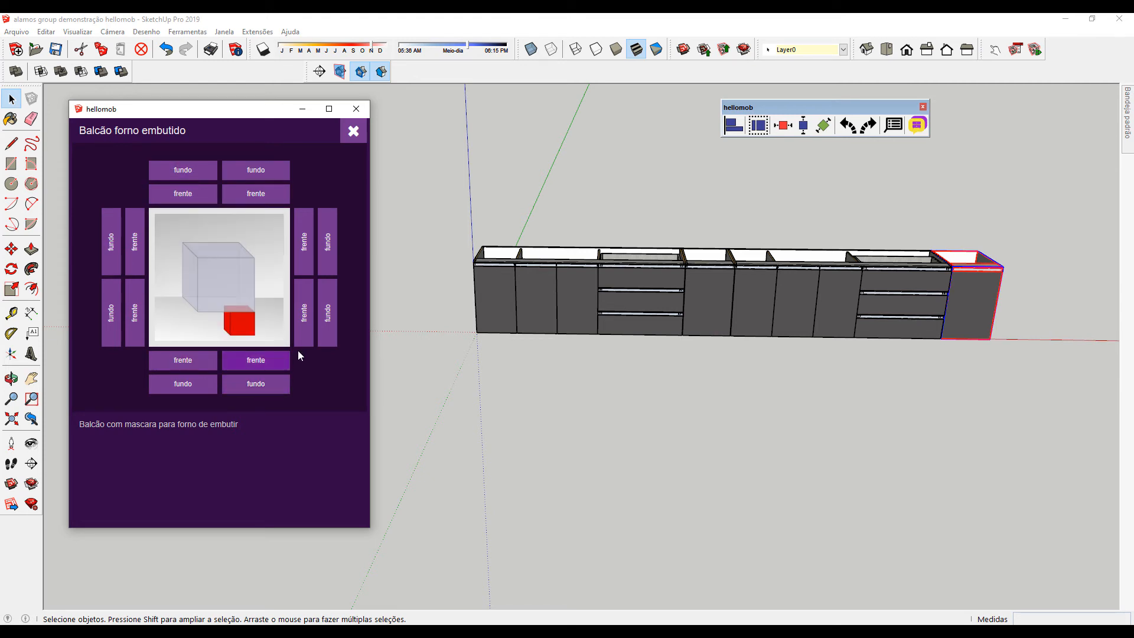
{"action": "left_click", "coordinate": [328, 317]}
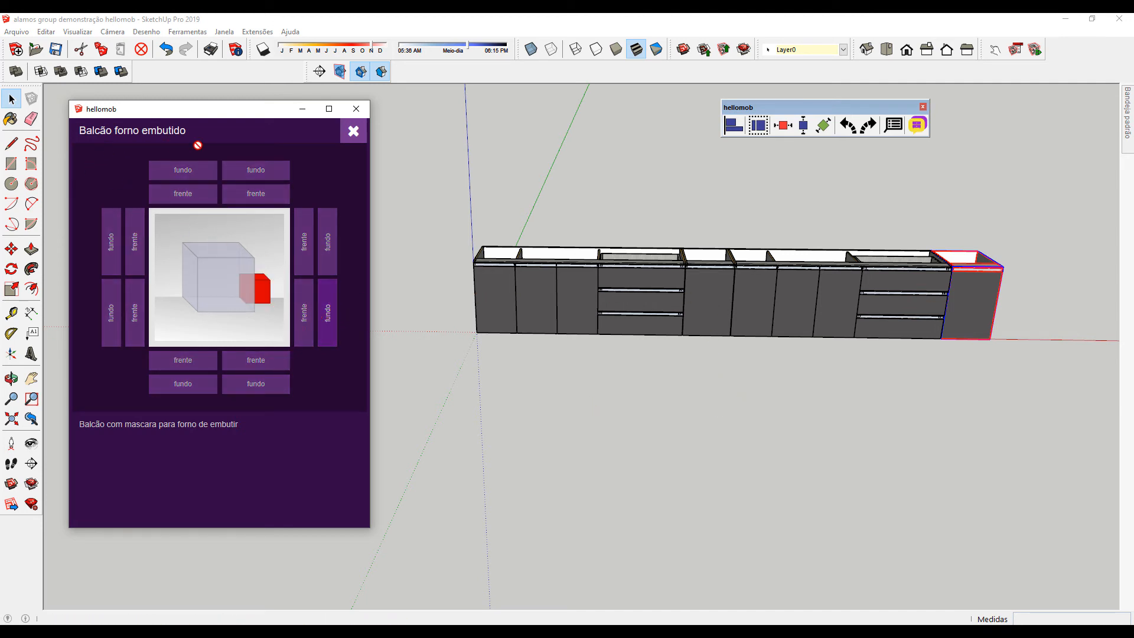
{"action": "left_click", "coordinate": [987, 312]}
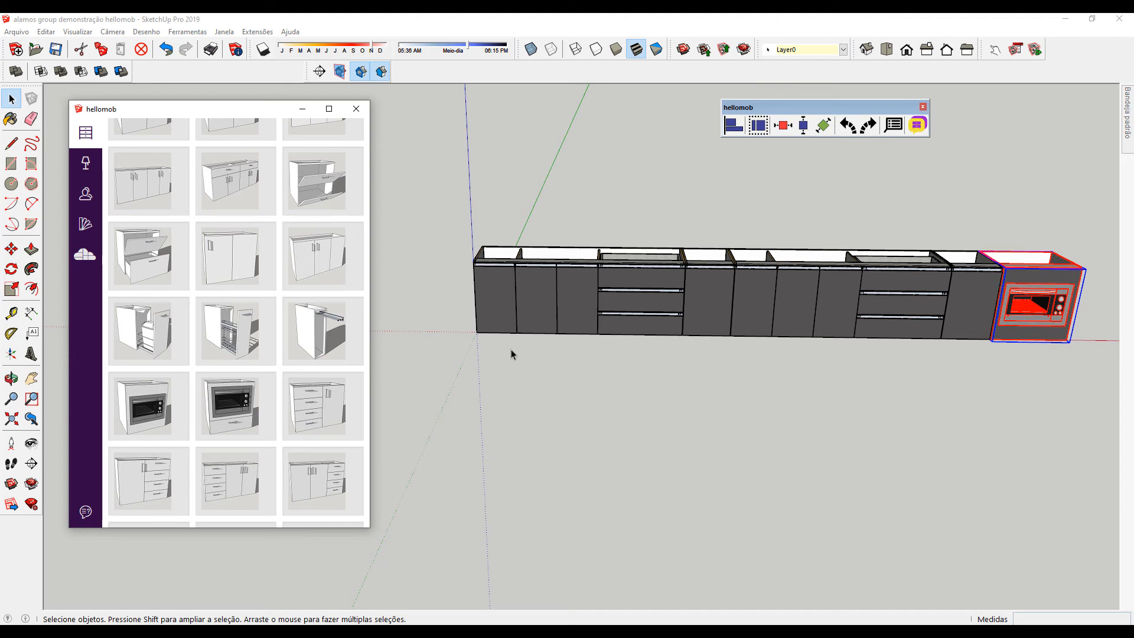
Align the oven module to the lower left back (fundo) of the first three-door drawer cabinet, at the start of the row
{"action": "middle_click_drag", "start_coordinate": [781, 218], "coordinate": [739, 223]}
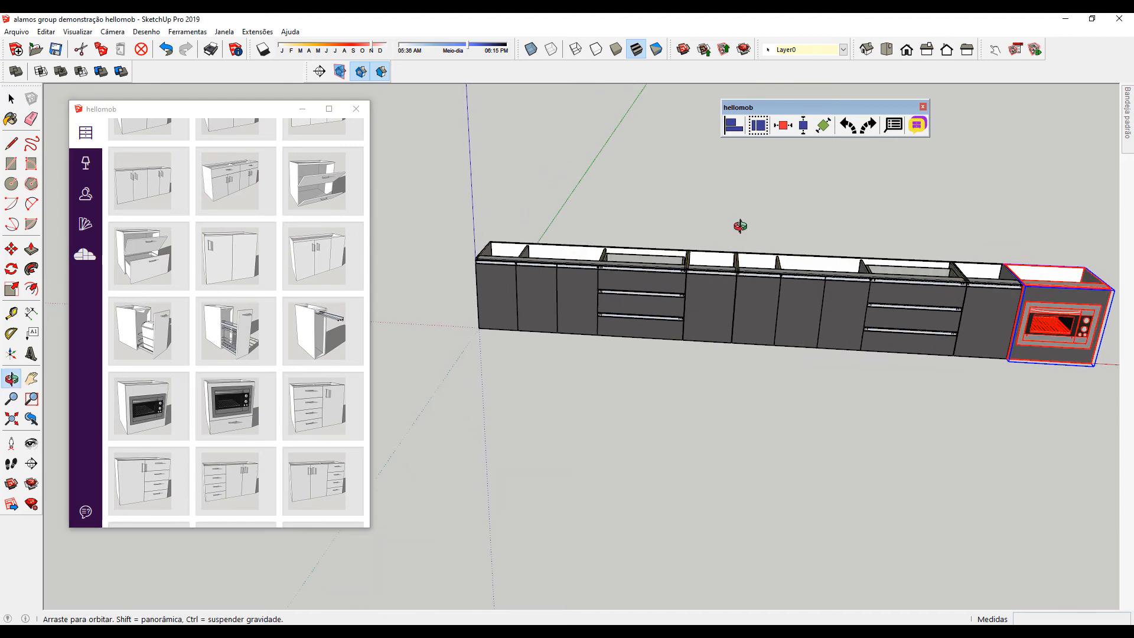
{"action": "left_click", "coordinate": [576, 293]}
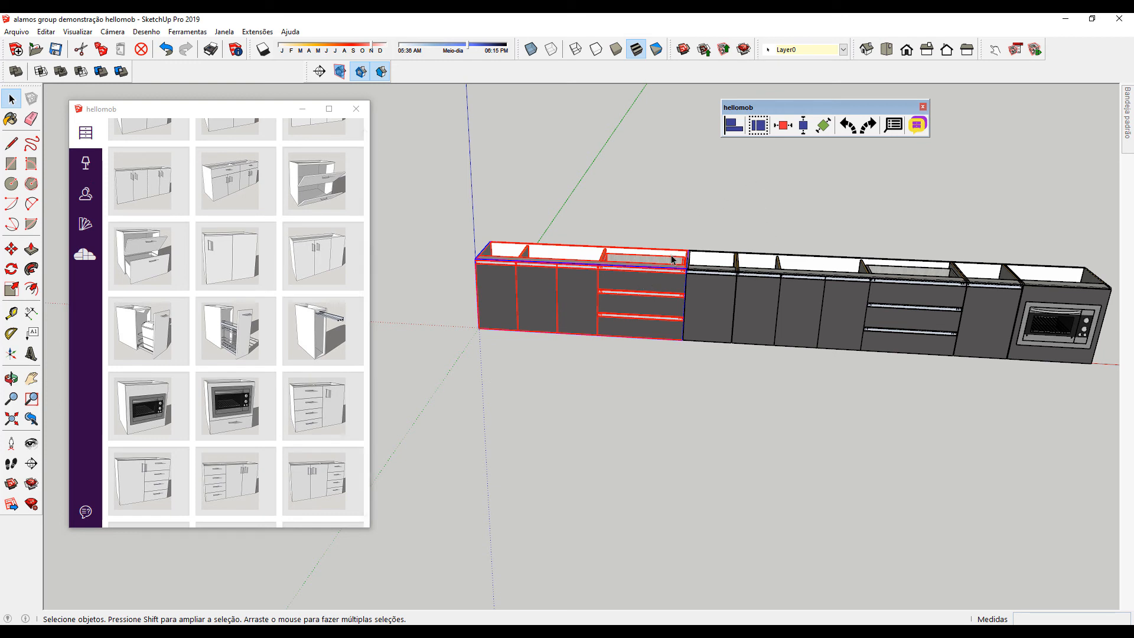
{"action": "left_click", "coordinate": [731, 126]}
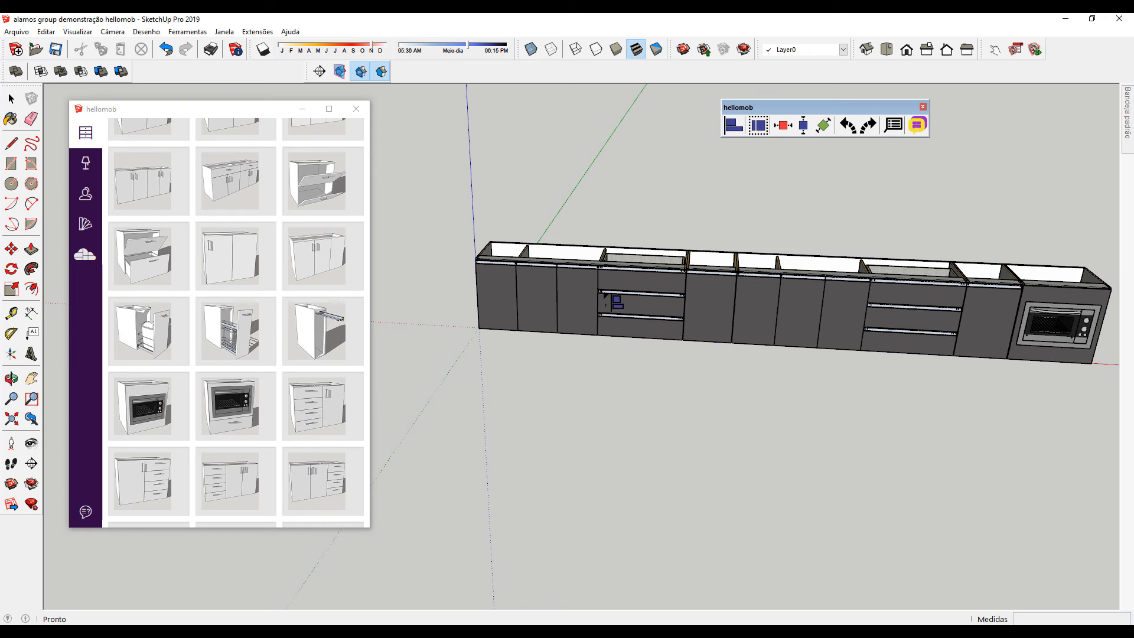
{"action": "left_click", "coordinate": [1055, 326]}
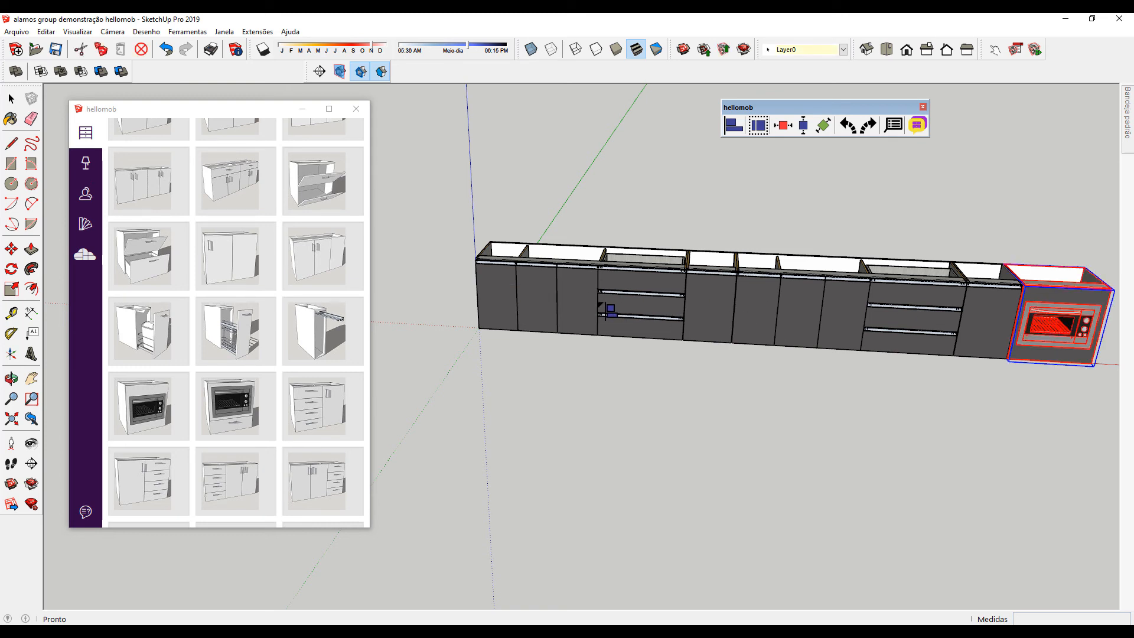
{"action": "left_click", "coordinate": [557, 296]}
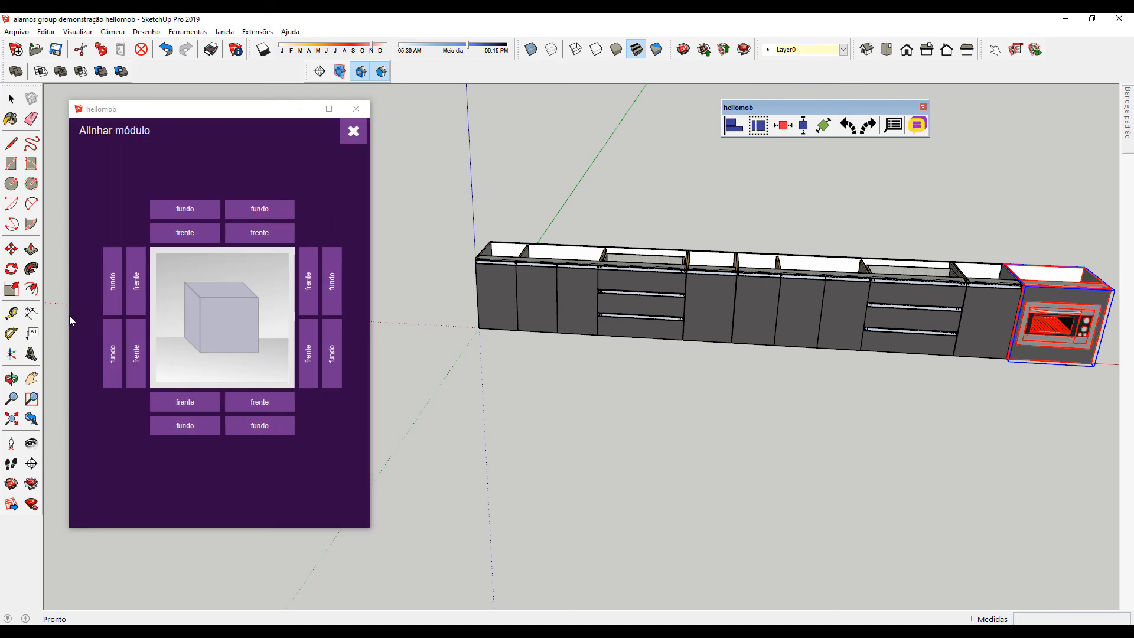
{"action": "left_click", "coordinate": [112, 367]}
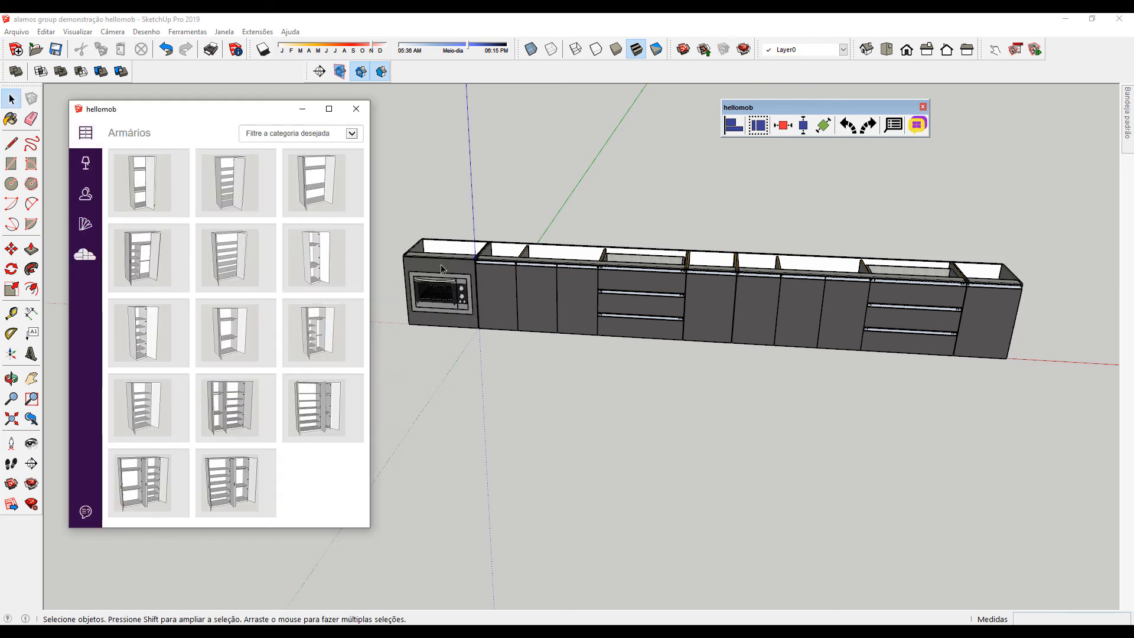
{"action": "middle_click_drag", "start_coordinate": [440, 269], "coordinate": [408, 298]}
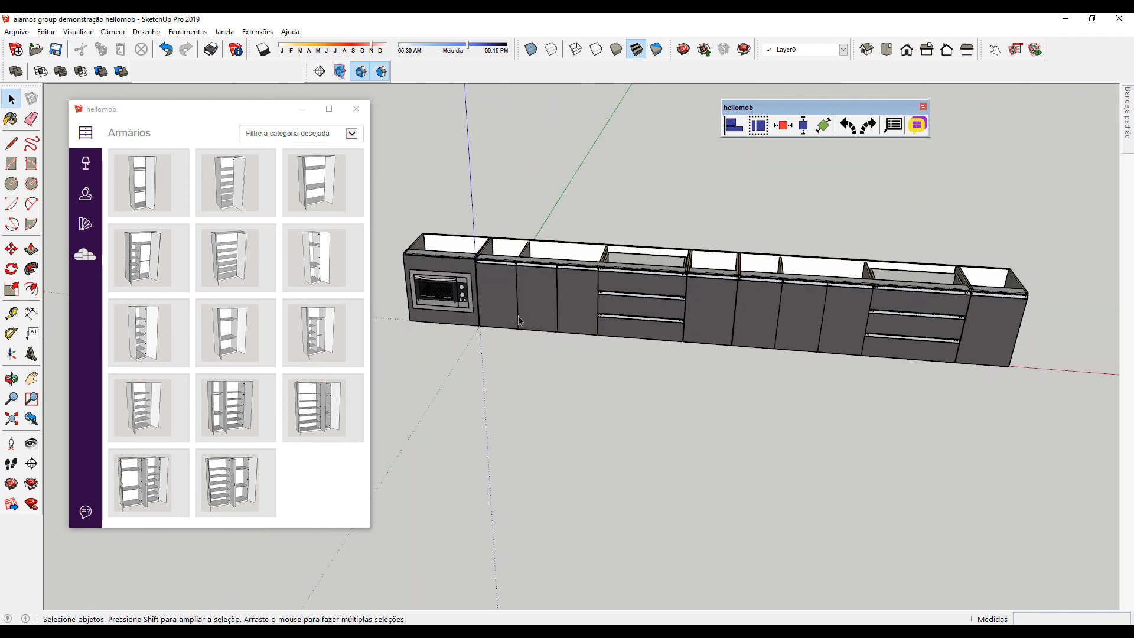
{"action": "scroll", "coordinate": [525, 317], "scroll_direction": "up", "scroll_amount": 1}
{"action": "middle_click_drag", "start_coordinate": [628, 329], "coordinate": [699, 347]}
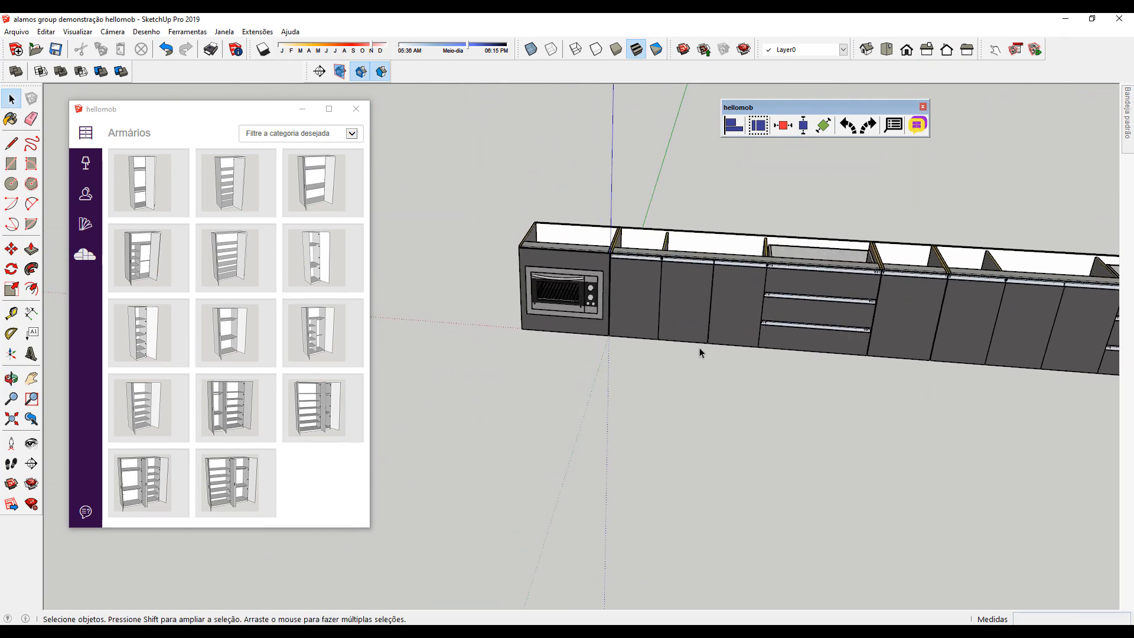
{"action": "scroll", "coordinate": [674, 335], "scroll_direction": "down", "scroll_amount": 2}
{"action": "scroll", "coordinate": [639, 308], "scroll_direction": "down", "scroll_amount": 3}
{"action": "middle_click_drag", "start_coordinate": [595, 357], "coordinate": [678, 367]}
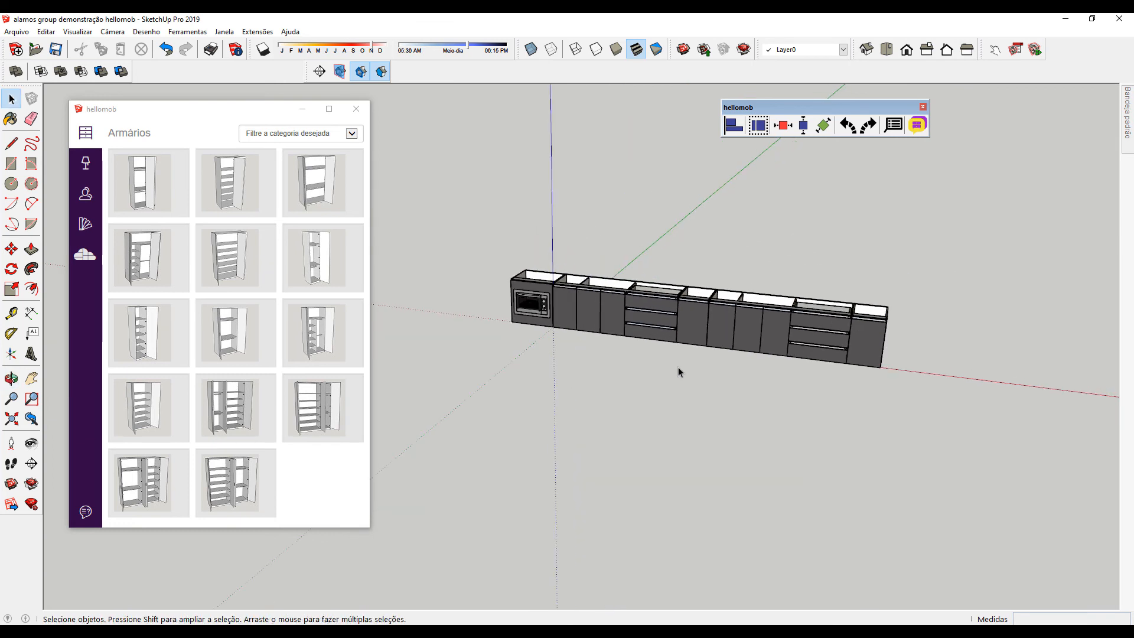
Align the oven module to the lower right back (fundo) of the single-door cabinet at the far end of the row
{"action": "left_click", "coordinate": [726, 126]}
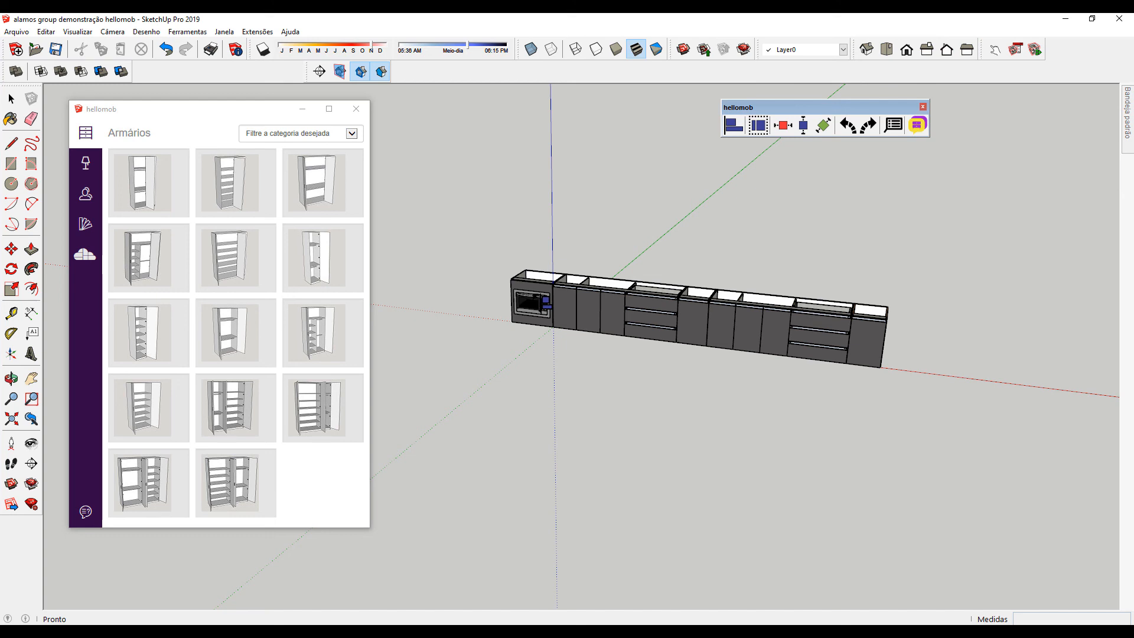
{"action": "left_click", "coordinate": [545, 303]}
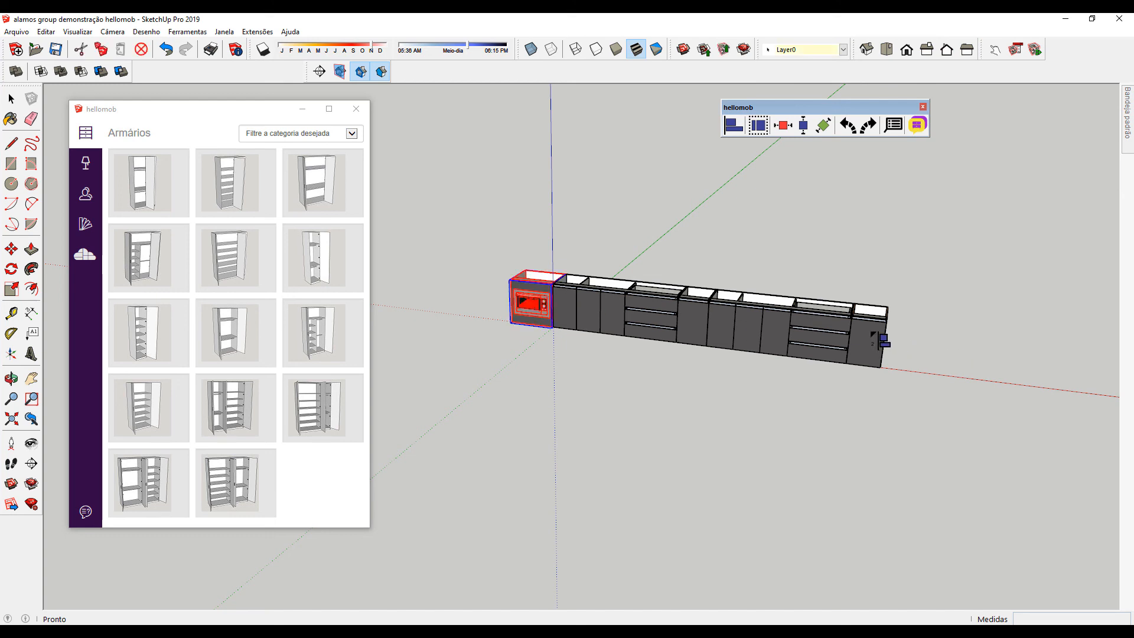
{"action": "left_click", "coordinate": [873, 334]}
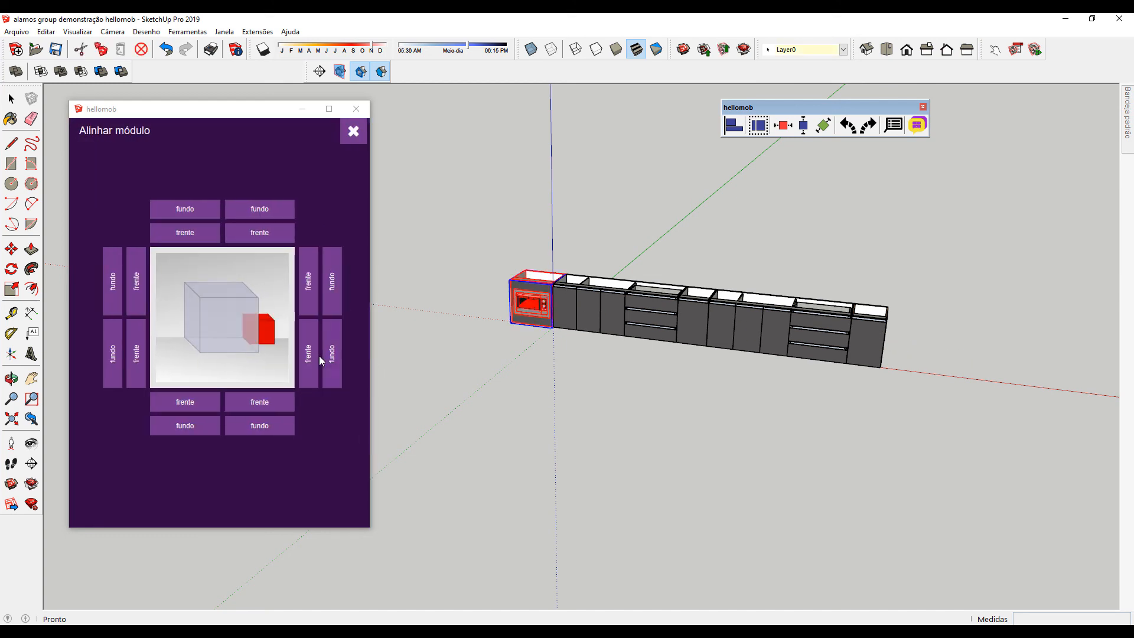
{"action": "left_click", "coordinate": [339, 359]}
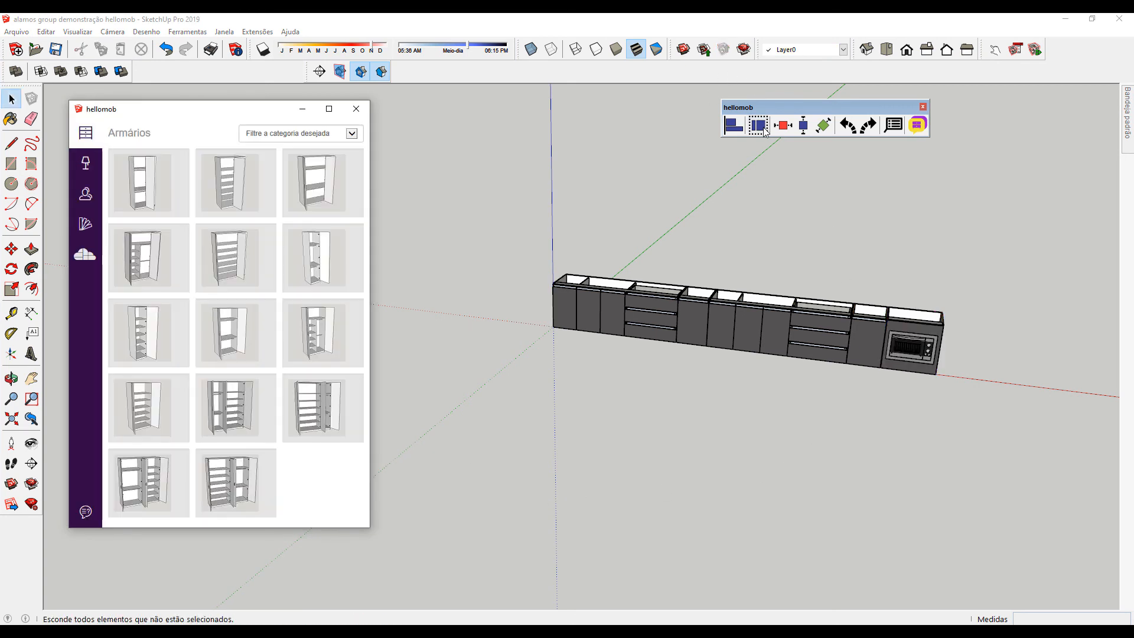
Align the oven module to the upper left back (fundo) of the narrow single-door cabinet just before the row's second two-door cabinet
{"action": "left_click", "coordinate": [731, 131]}
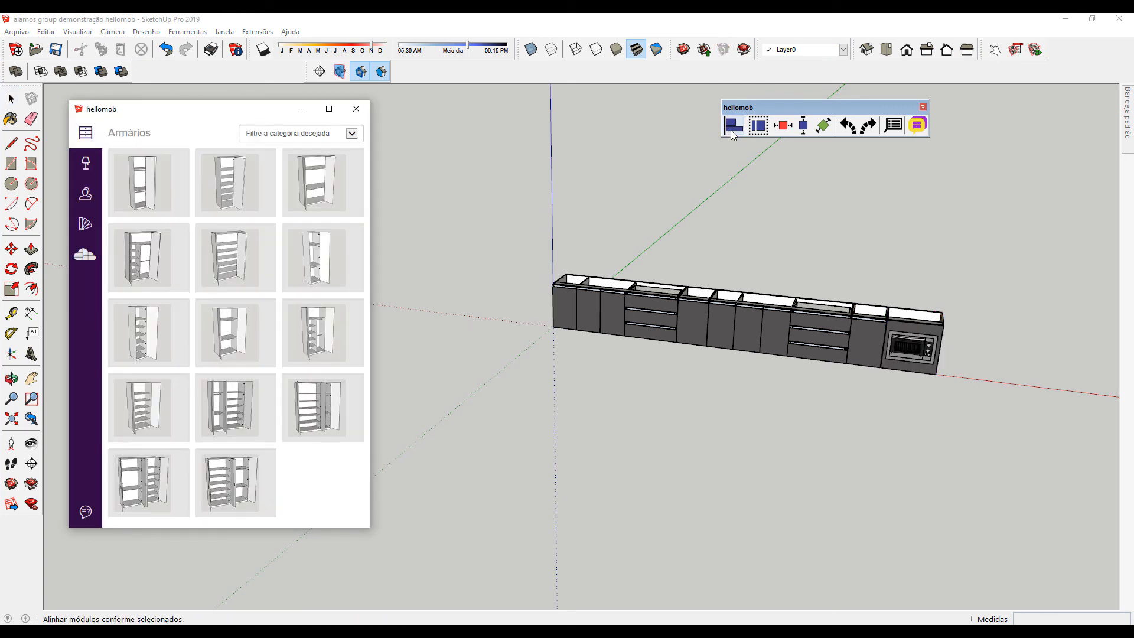
{"action": "left_click", "coordinate": [911, 357]}
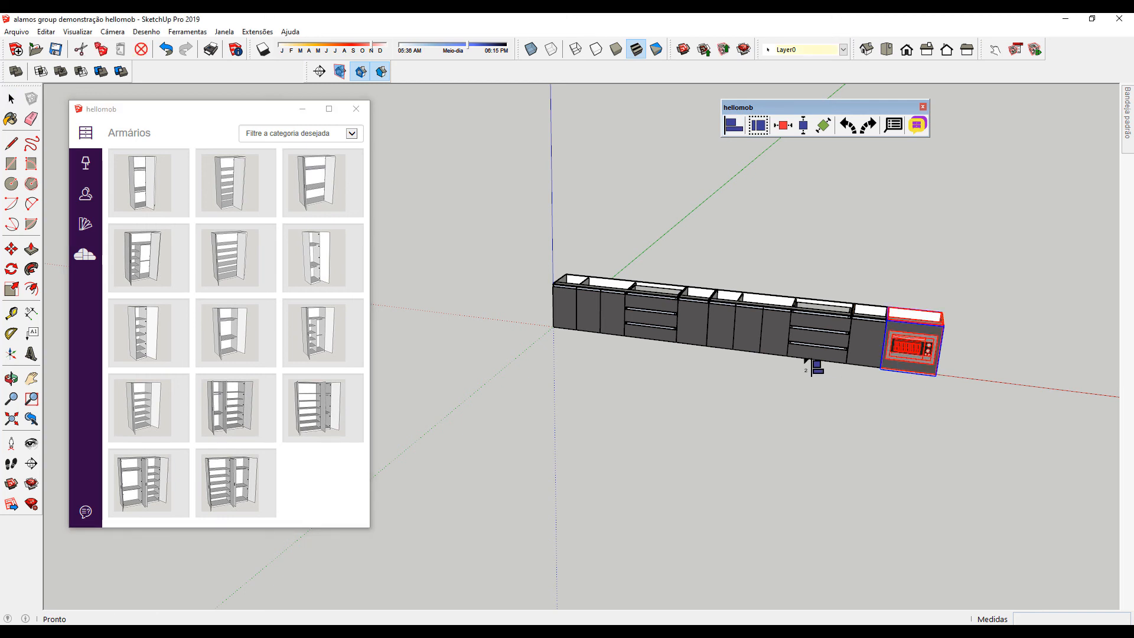
{"action": "left_click", "coordinate": [730, 322]}
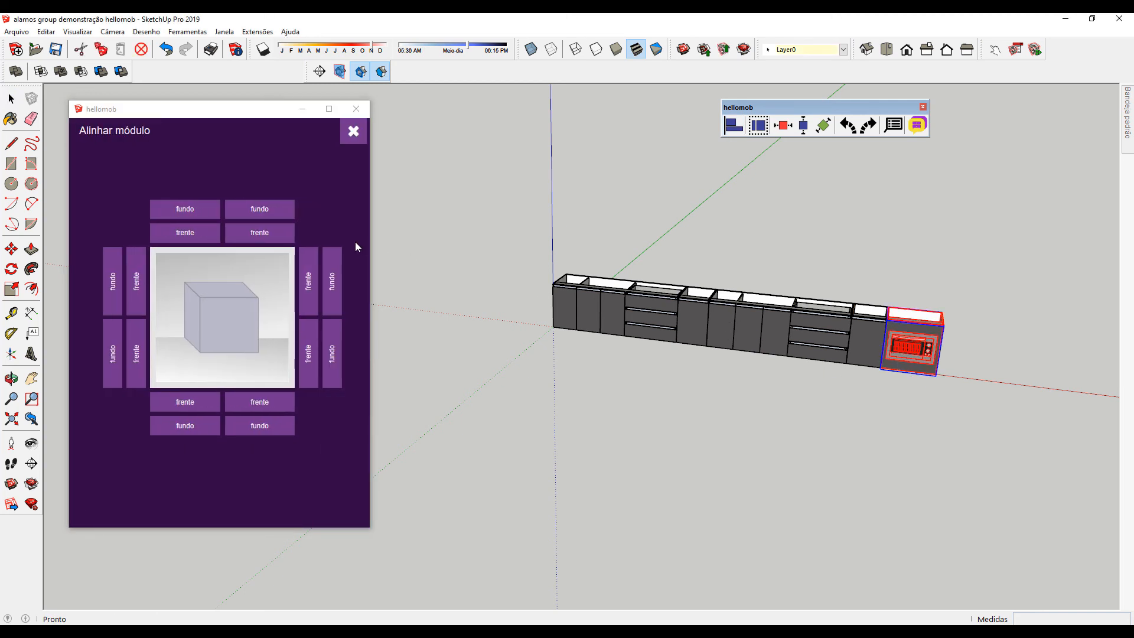
{"action": "left_click", "coordinate": [188, 212]}
{"action": "left_click", "coordinate": [390, 458]}
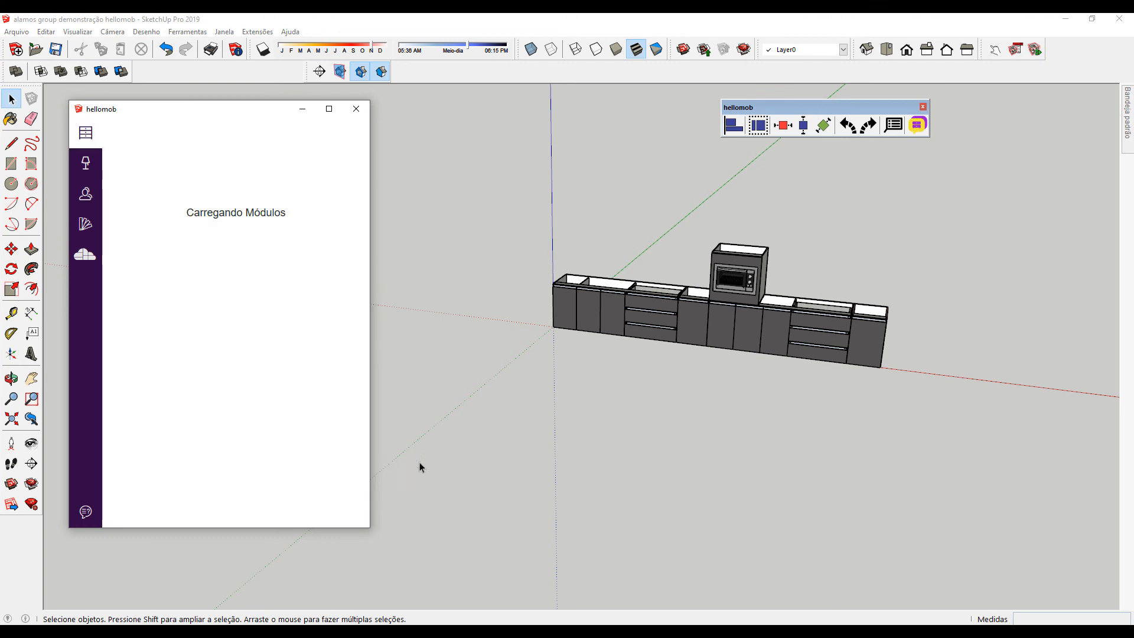
{"action": "scroll", "coordinate": [759, 266], "scroll_direction": "up", "scroll_amount": 2}
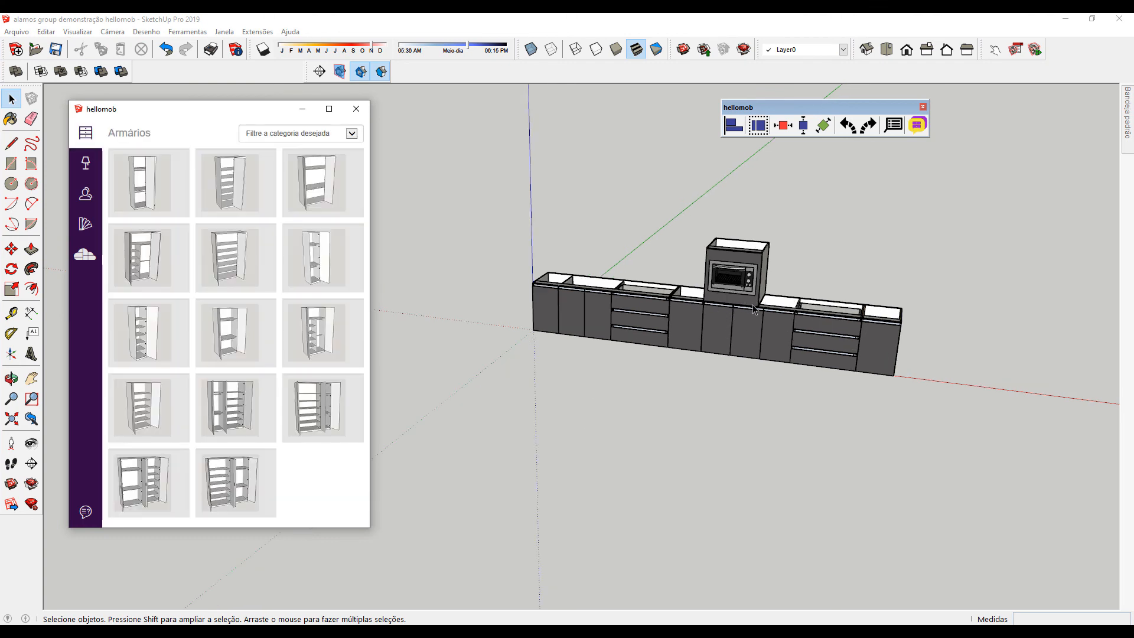
{"action": "middle_click_drag", "start_coordinate": [897, 266], "coordinate": [762, 289]}
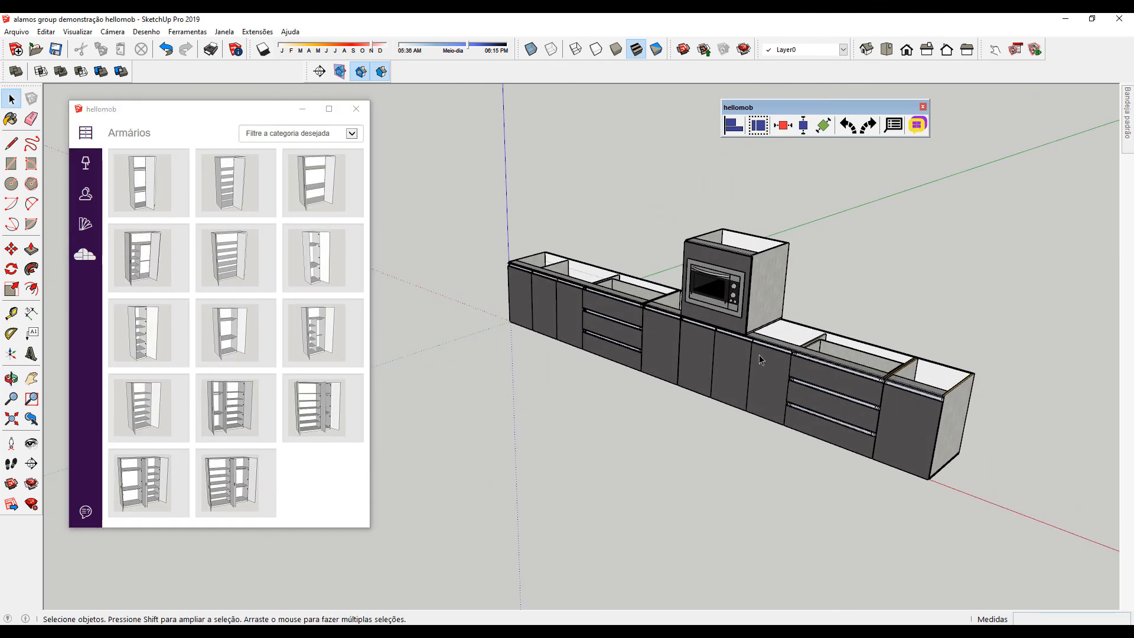
{"action": "middle_click_drag", "start_coordinate": [627, 409], "coordinate": [755, 378]}
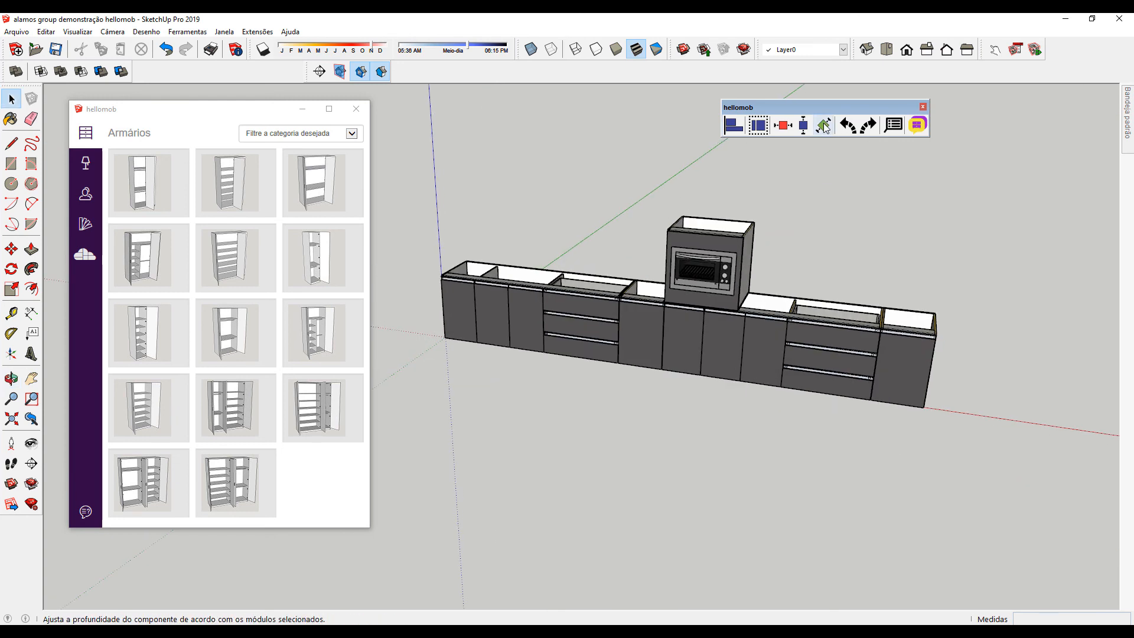